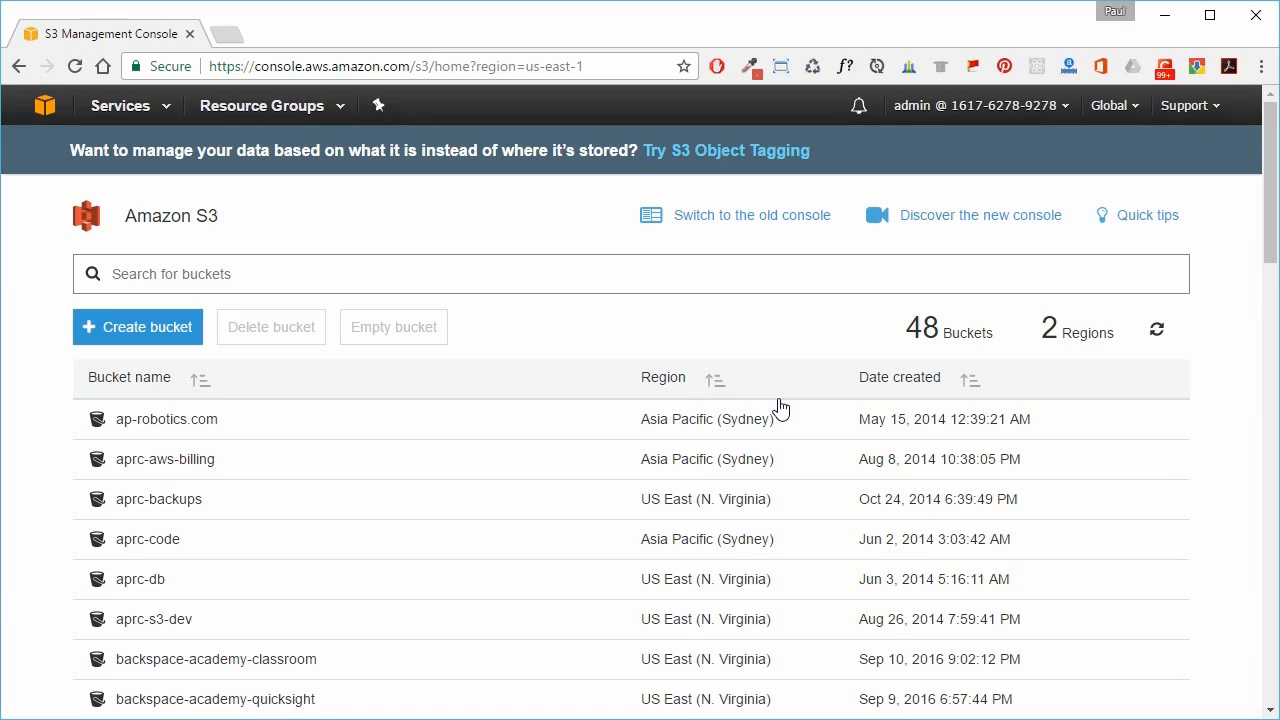
Step: Start a new bucket named backspaceacademy.com in the US East (N. Virginia) region and proceed to its properties
left_click(180, 330)
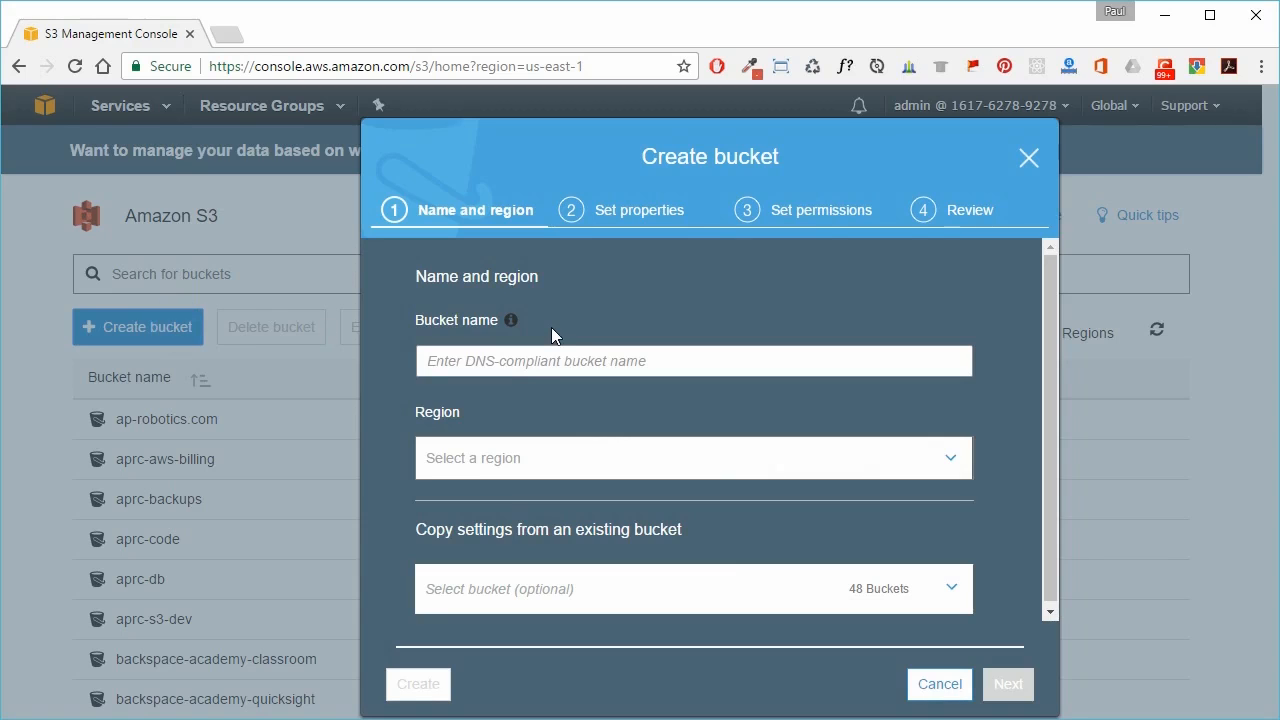
left_click(620, 365)
left_click(620, 365)
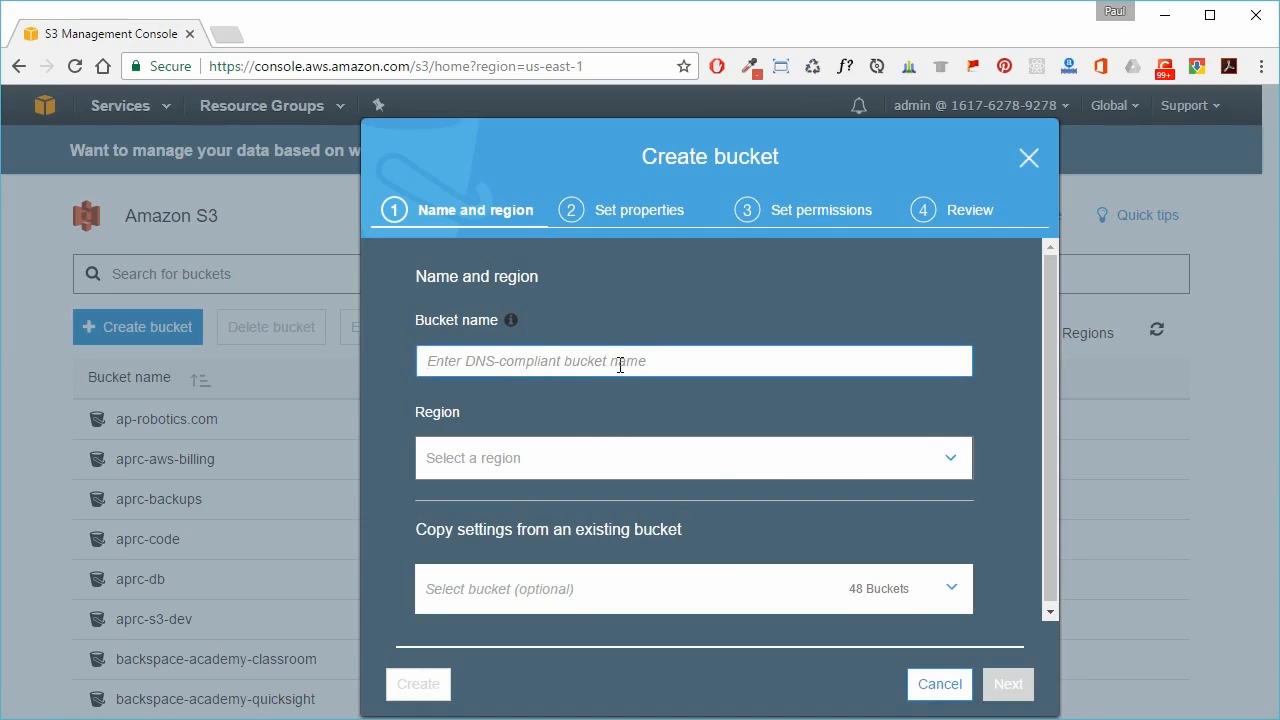
type("backspaceacademy.com")
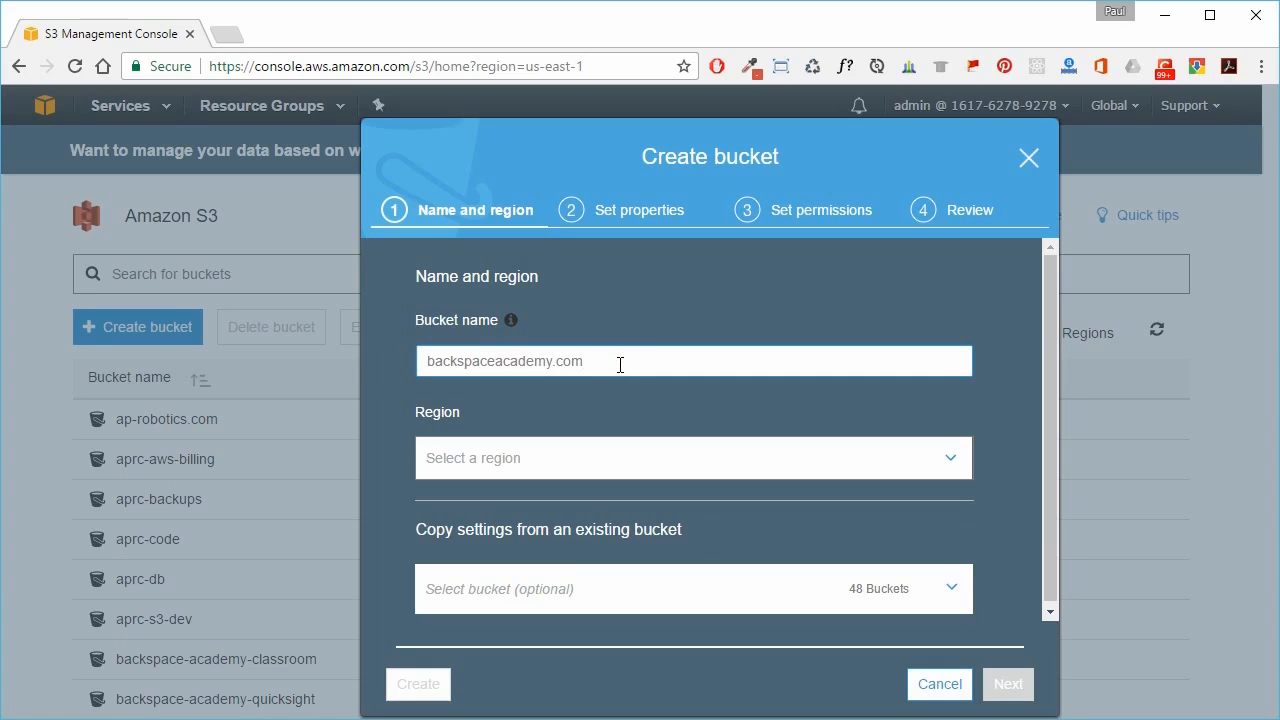
left_click(503, 457)
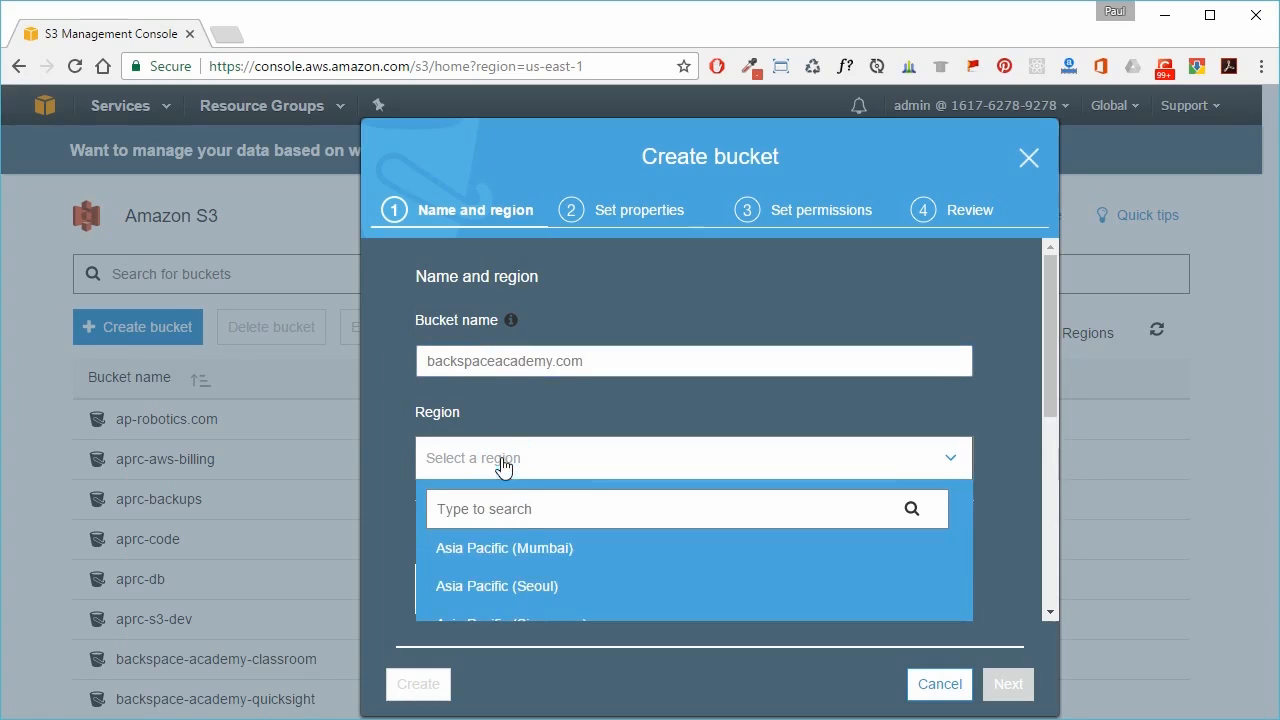
scroll(545, 567, "down", 4)
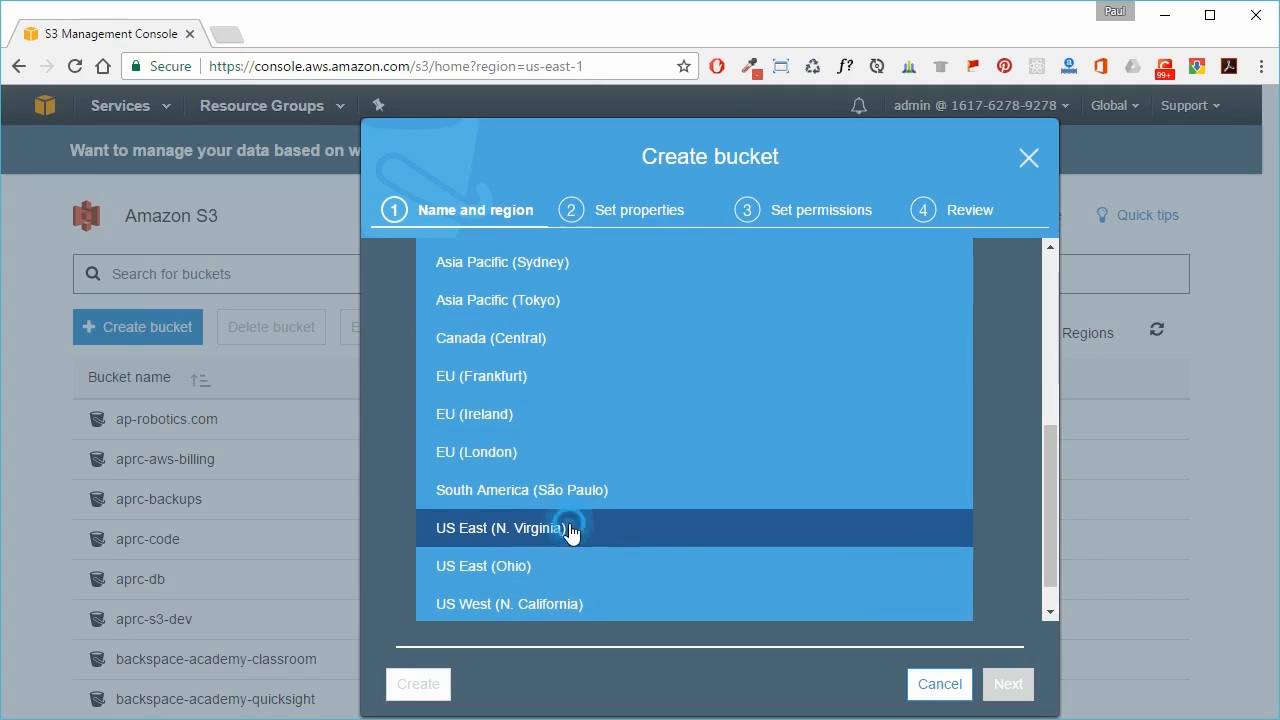
left_click(570, 530)
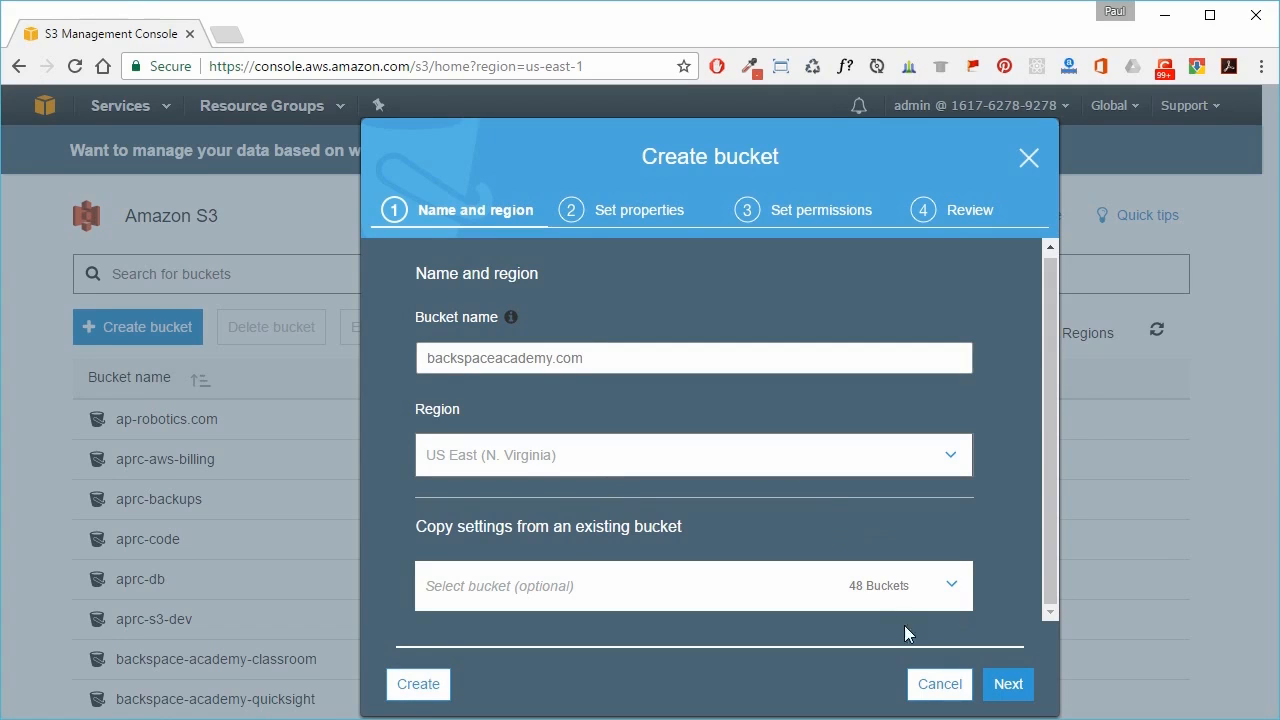
left_click(1010, 688)
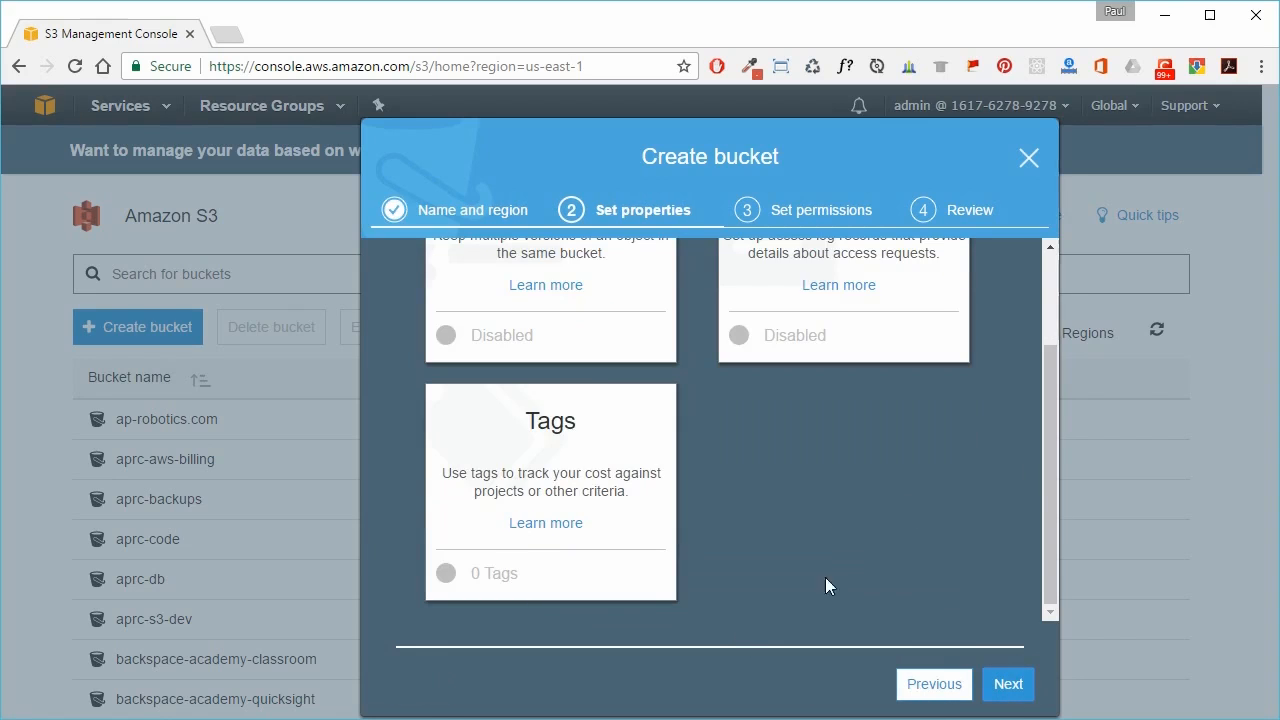
Step: Keep the default bucket properties, grant Everyone read access to objects, and create the bucket
left_click_drag(1045, 487, 1040, 375)
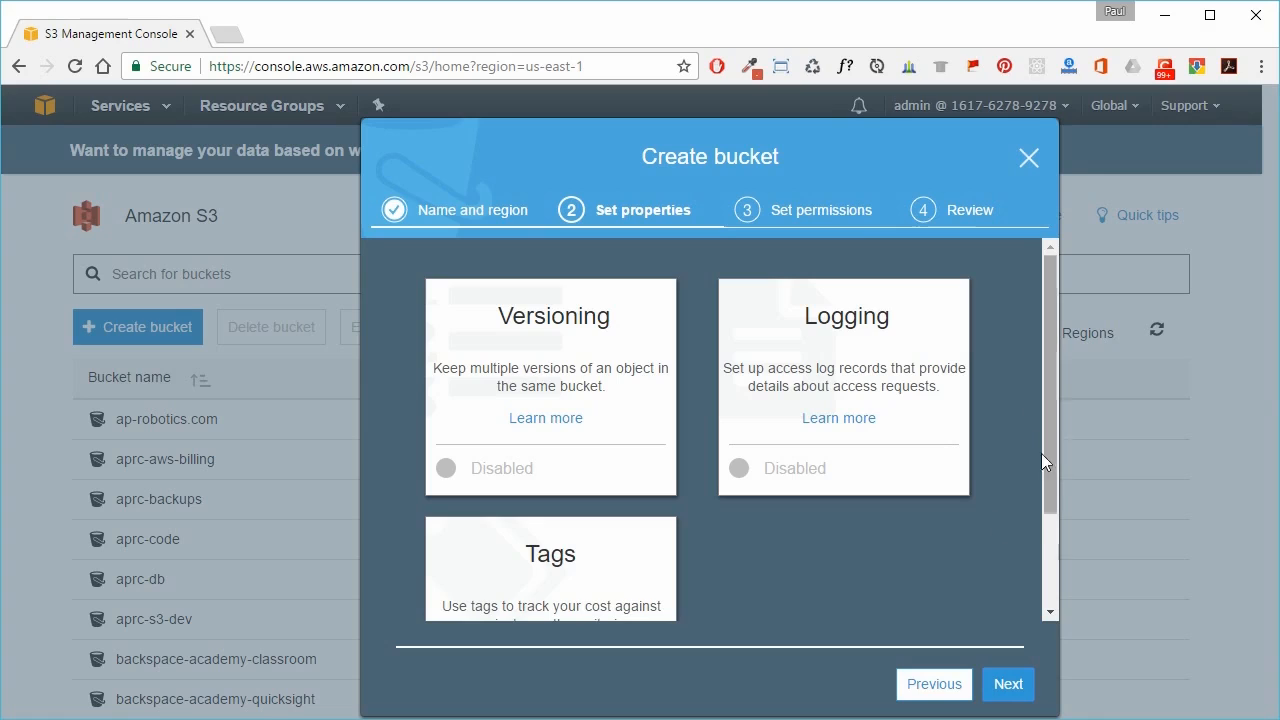
left_click(1007, 686)
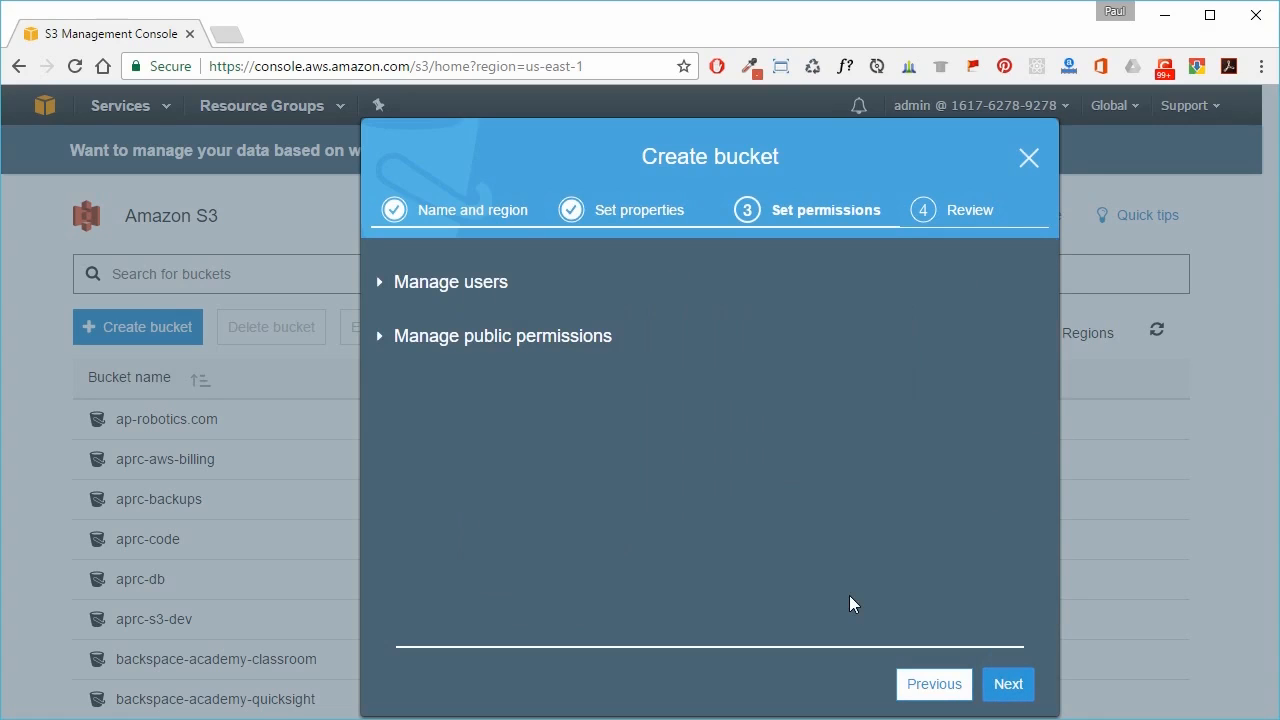
left_click(380, 338)
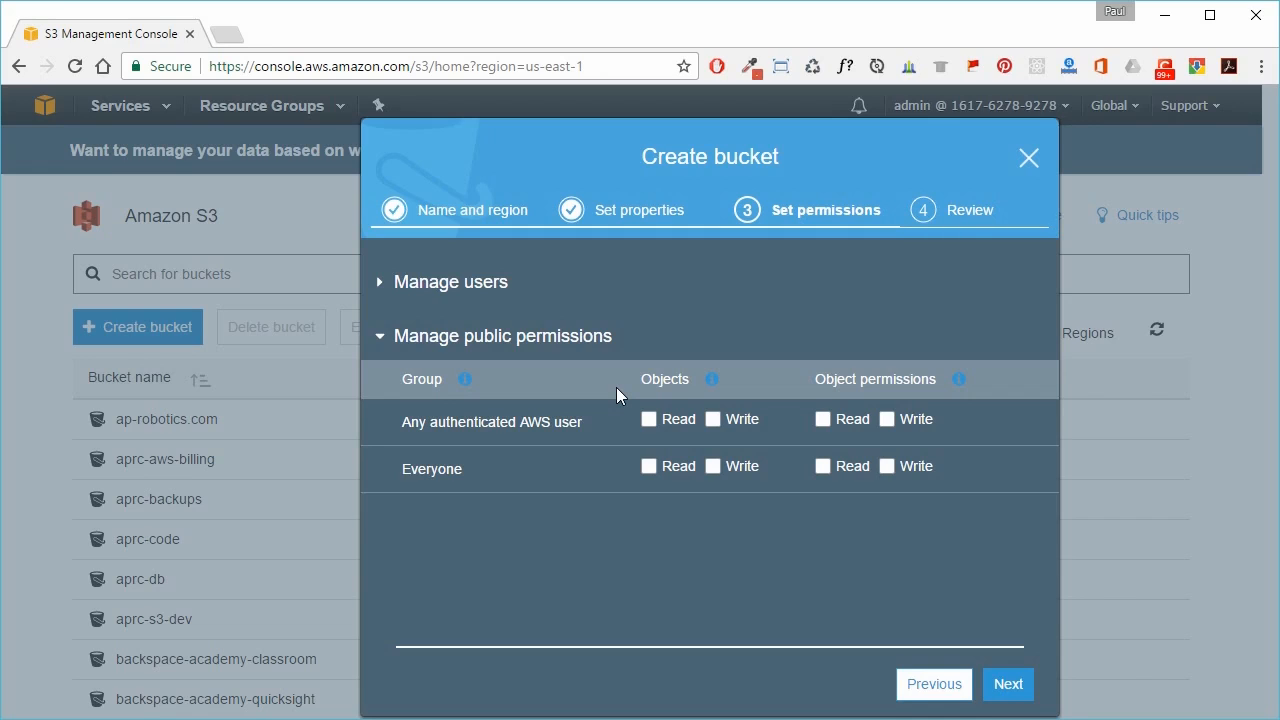
left_click(648, 466)
left_click(1006, 686)
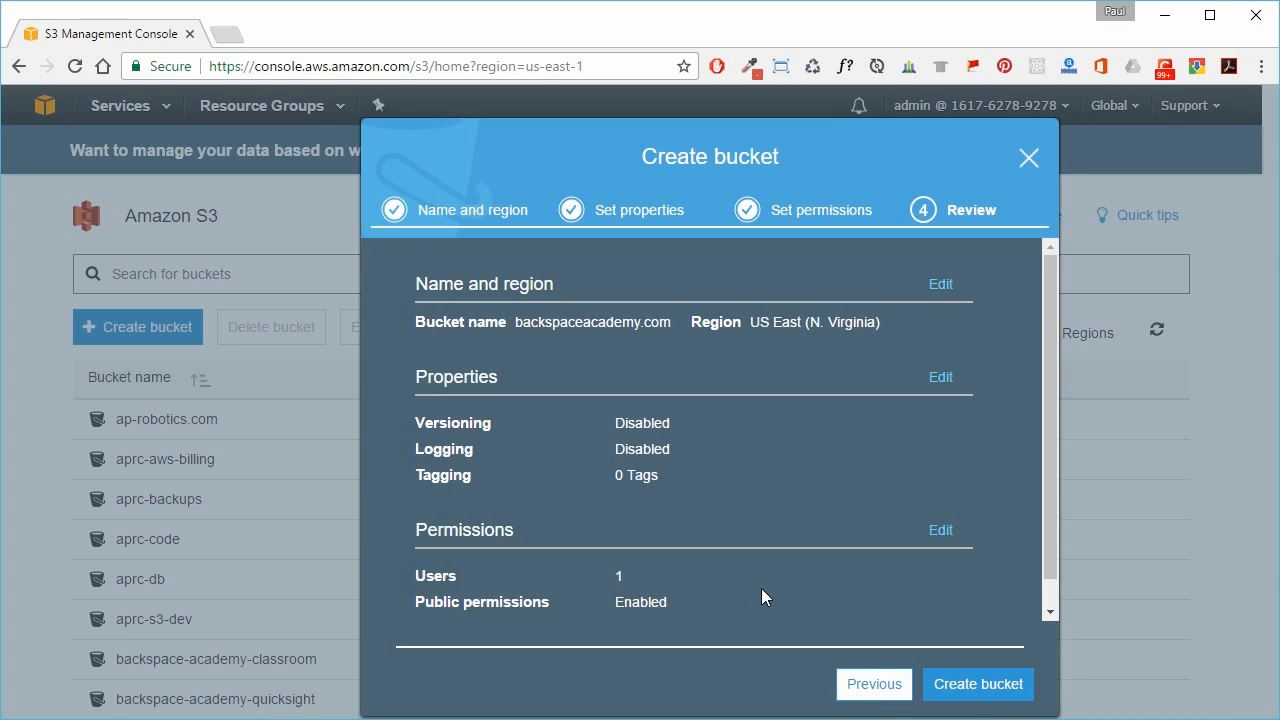
left_click(997, 693)
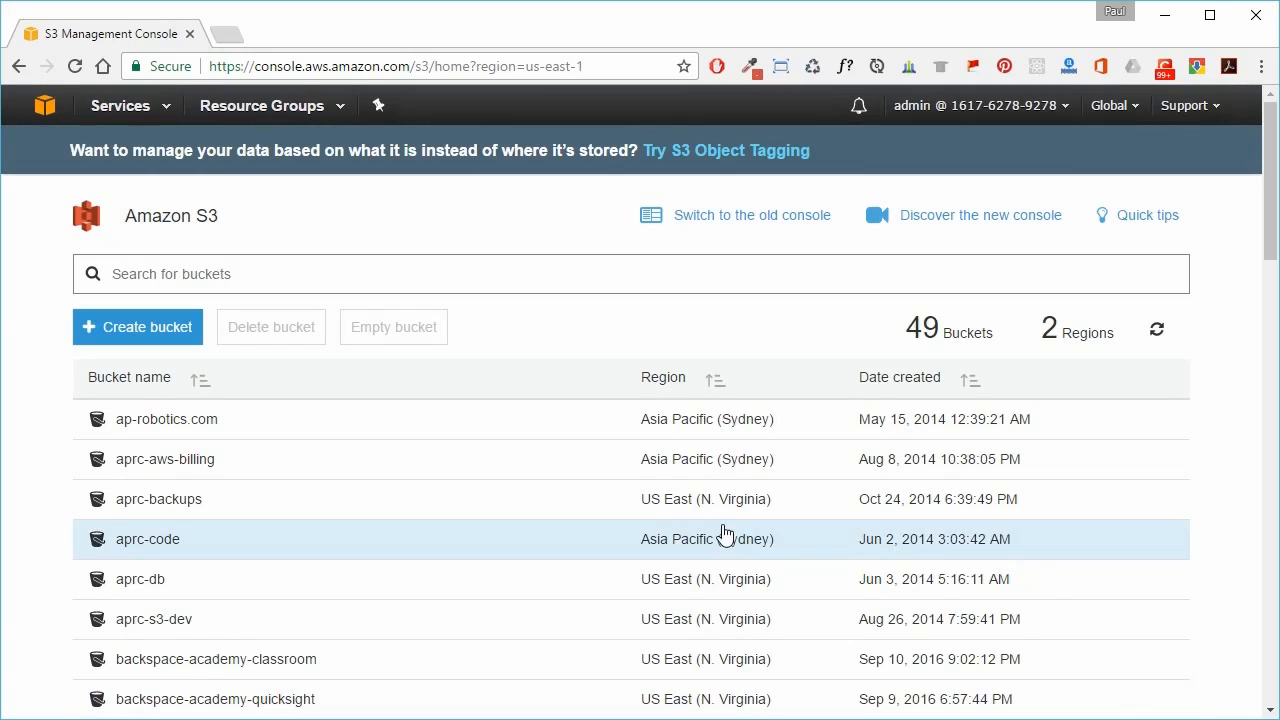
Step: Search the buckets for "backspacea" and open the backspaceacademy.com bucket
left_click(208, 274)
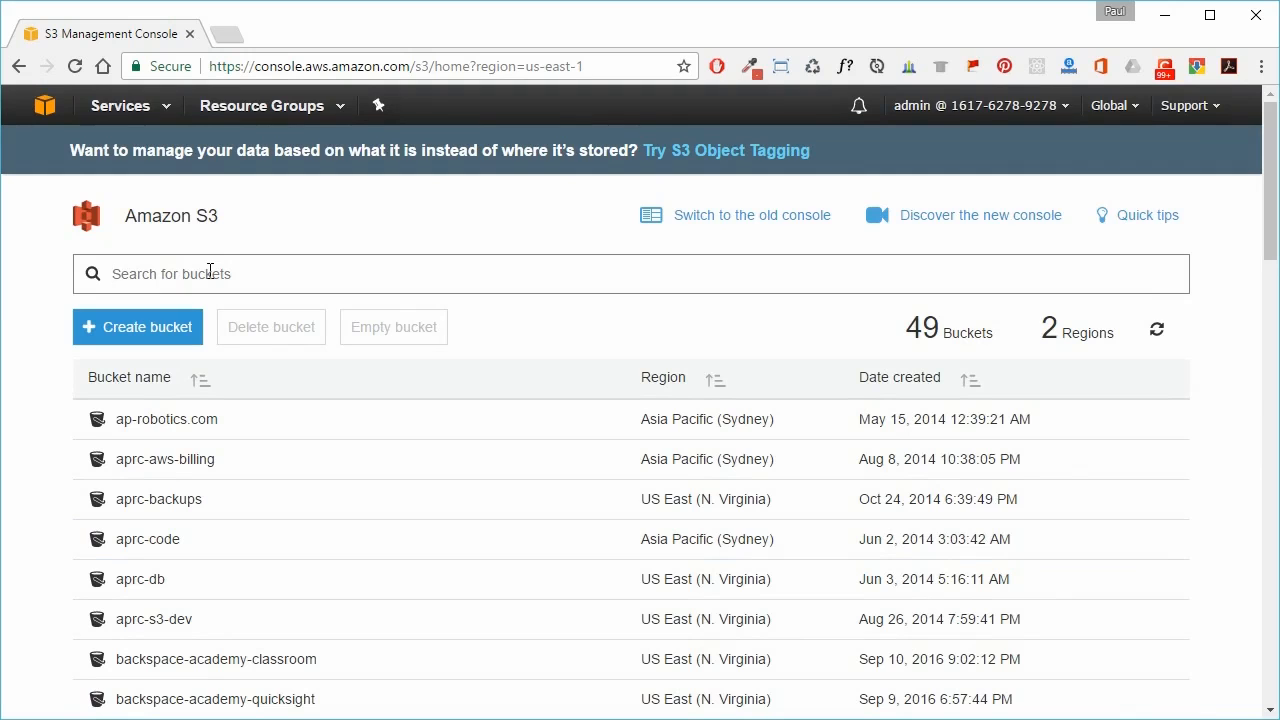
type("bac")
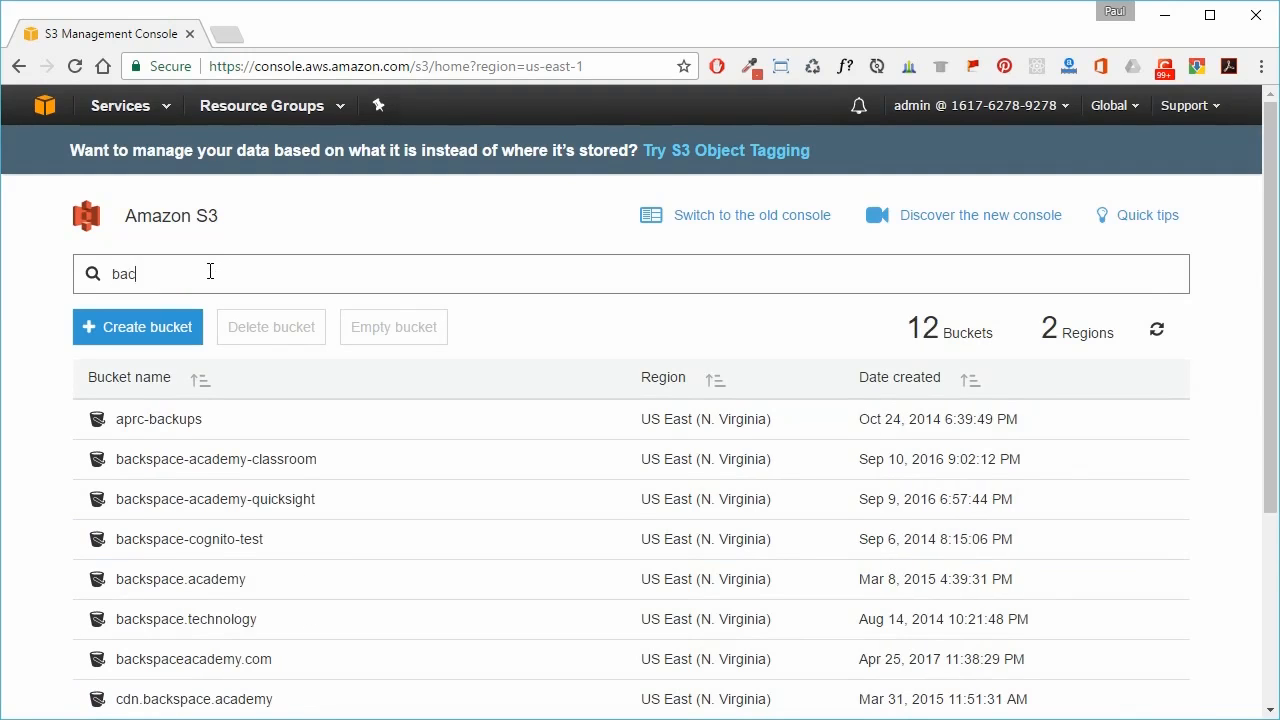
type("kspac")
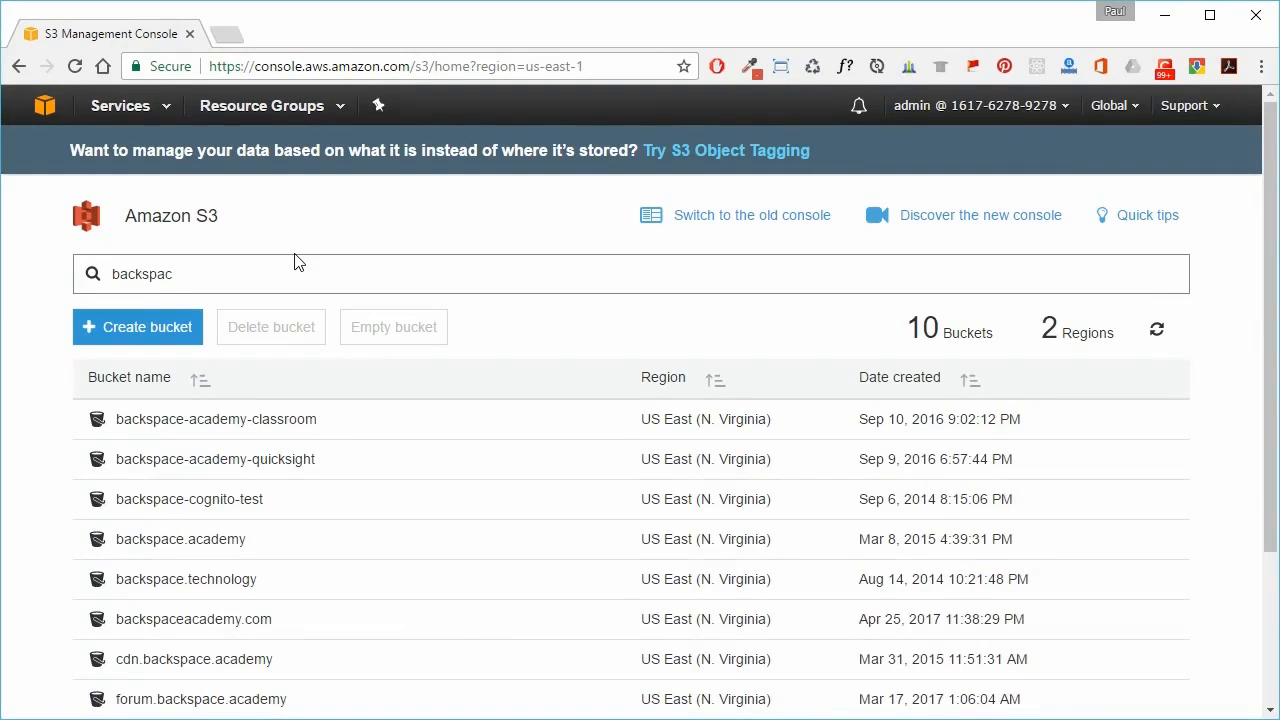
type("ea")
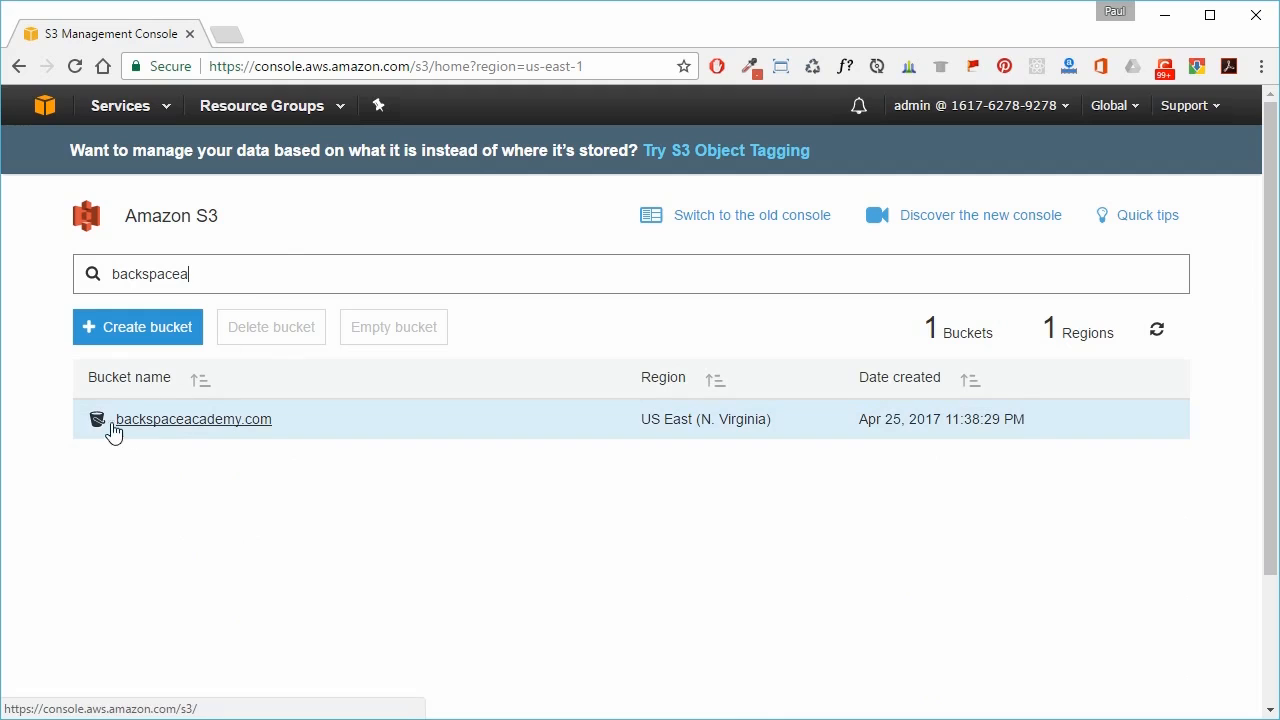
left_click(169, 421)
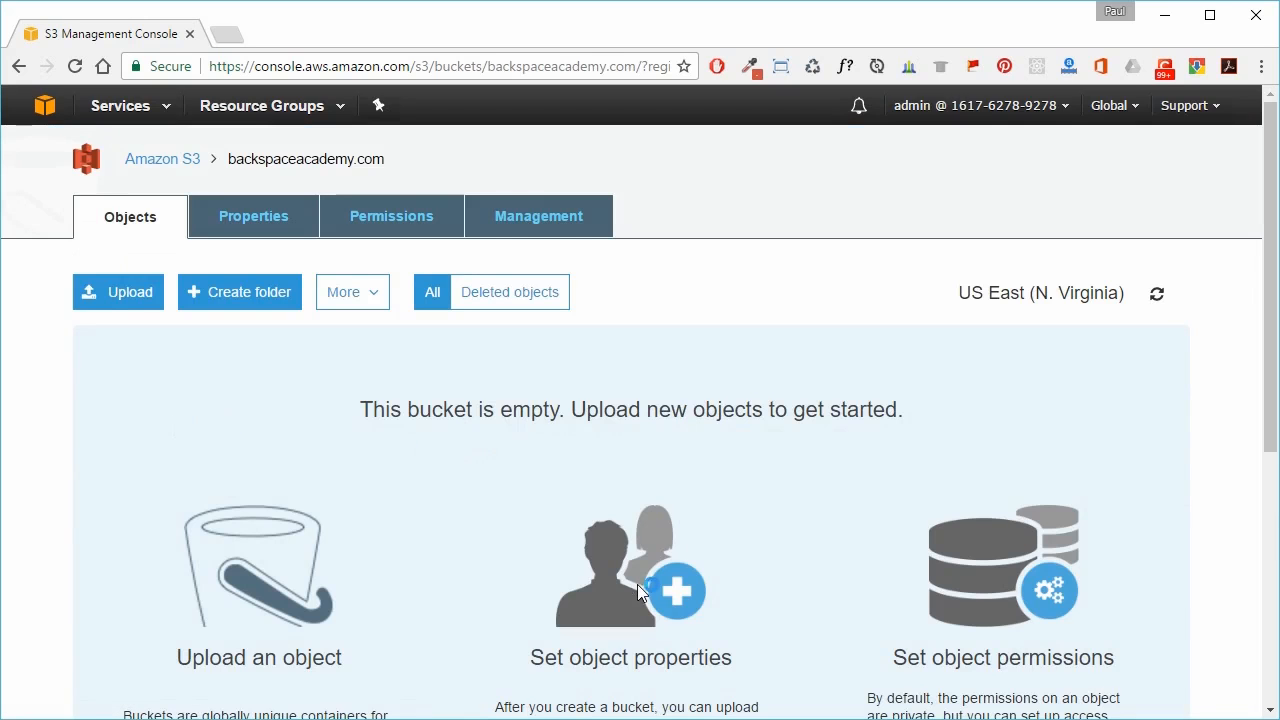
scroll(637, 584, "down", 2)
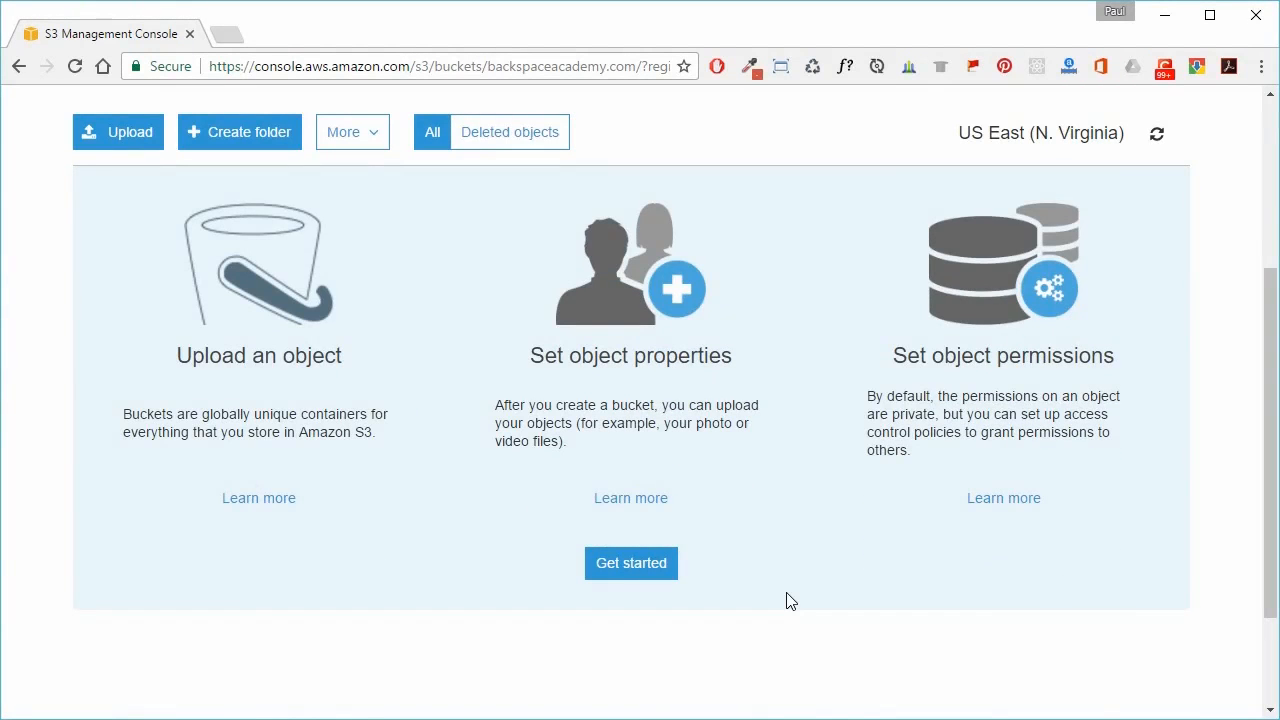
scroll(786, 600, "up", 2)
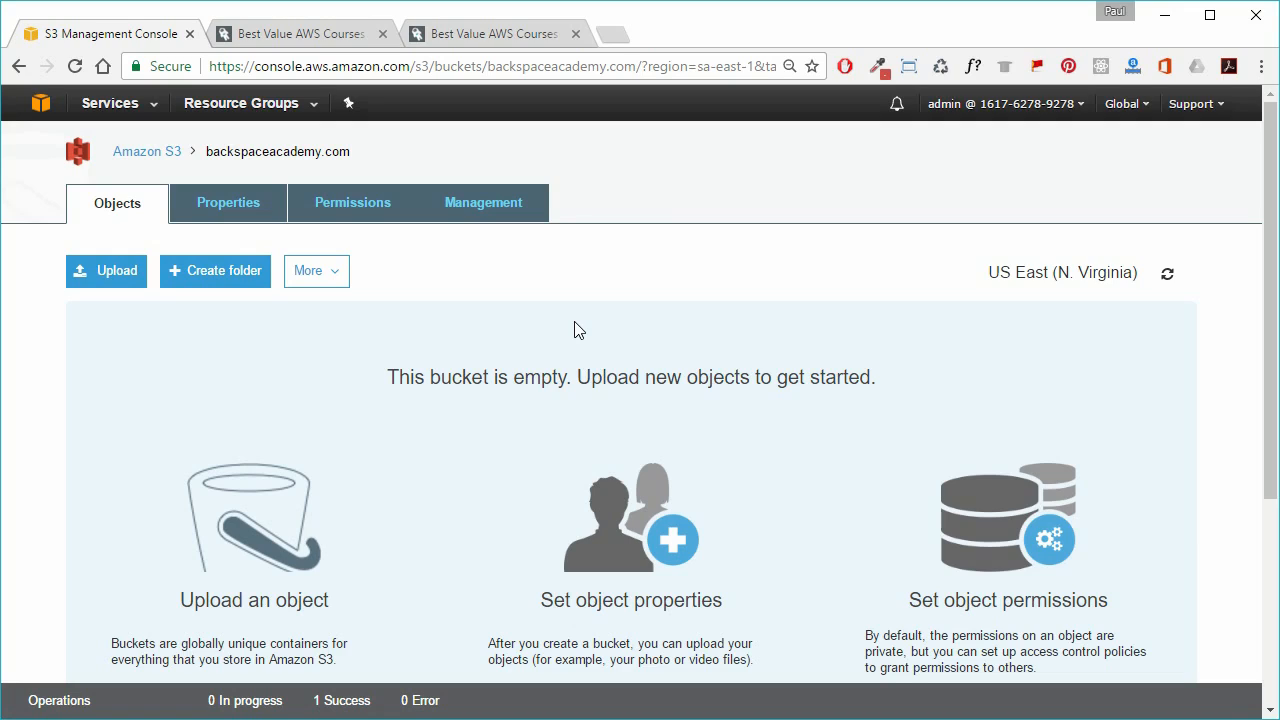
Step: Start an upload to the bucket and add all files and folders from the education folder in File Explorer
left_click(122, 286)
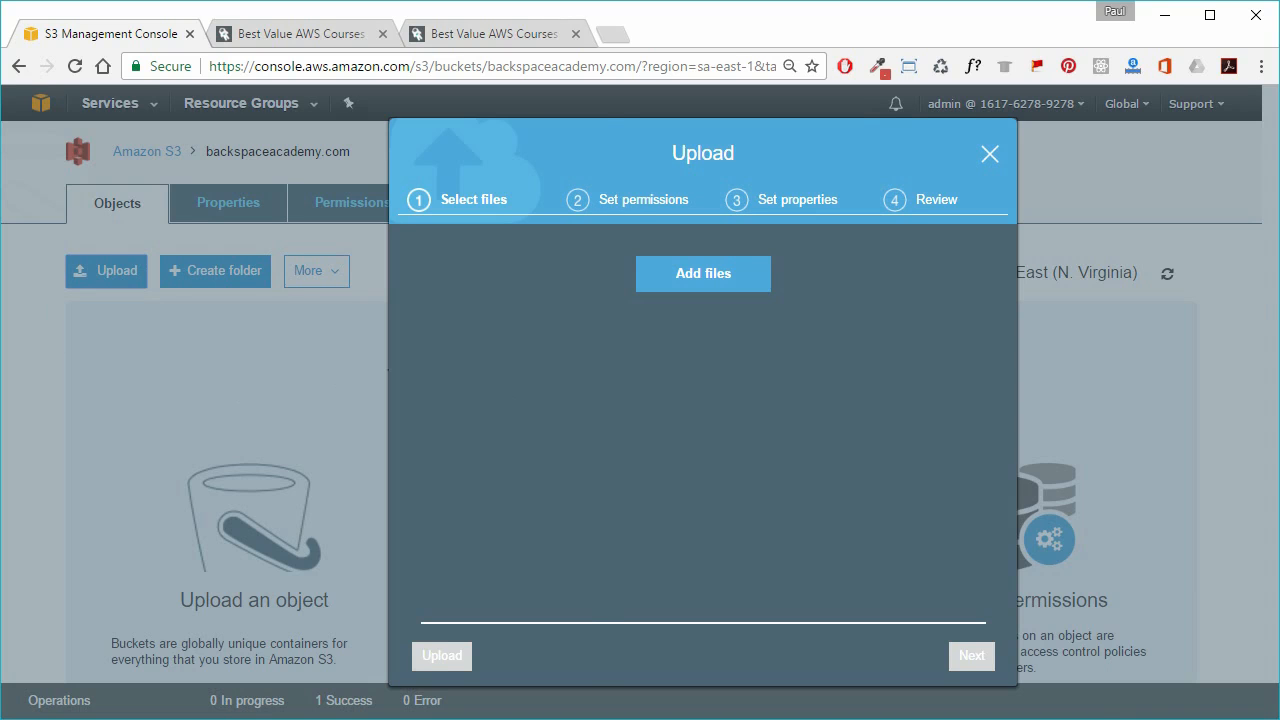
key("alt+Tab")
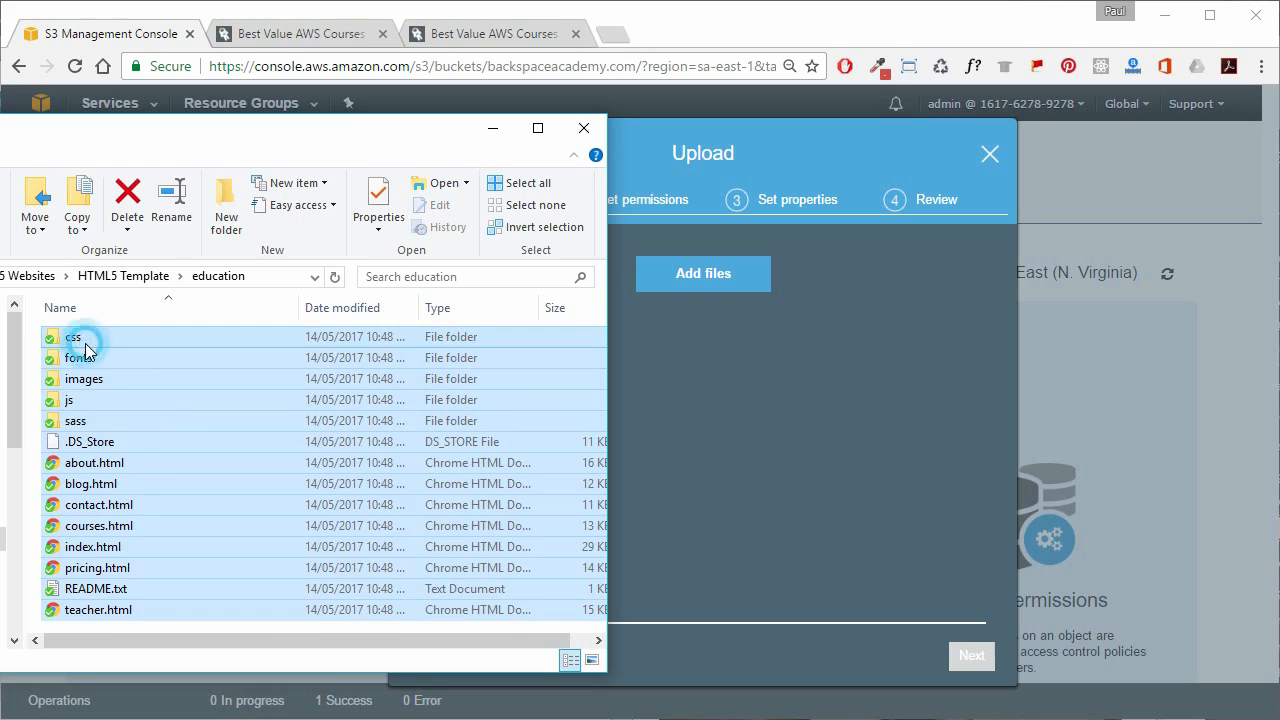
left_click_drag(121, 334, 712, 418)
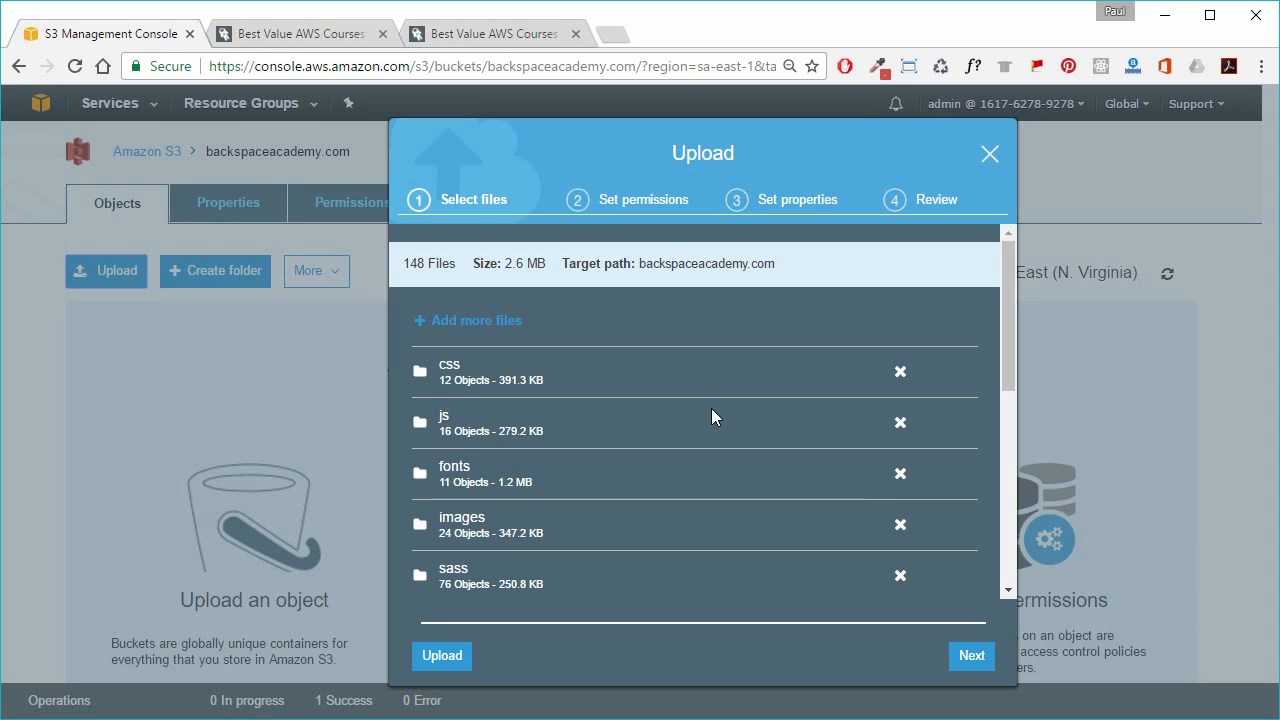
left_click(979, 655)
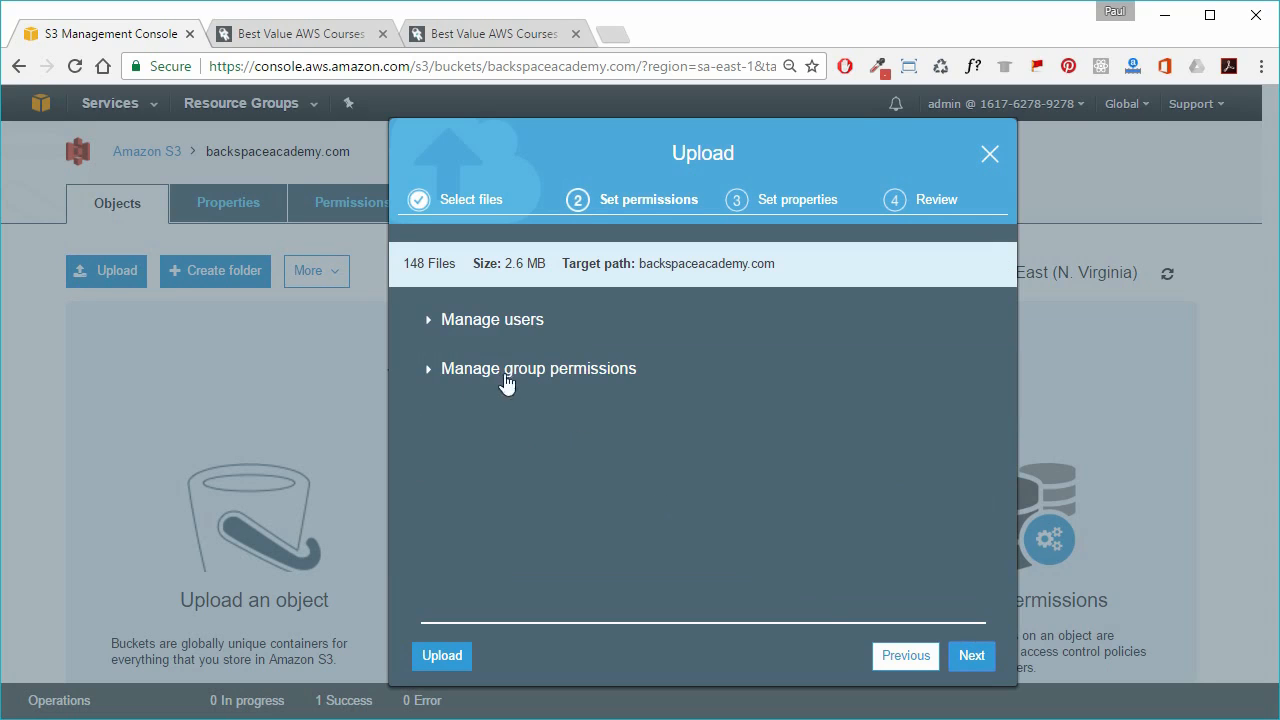
Step: Grant Everyone read access to the uploaded objects, keeping the owner permissions, and review the storage class, encryption and metadata properties
left_click(432, 372)
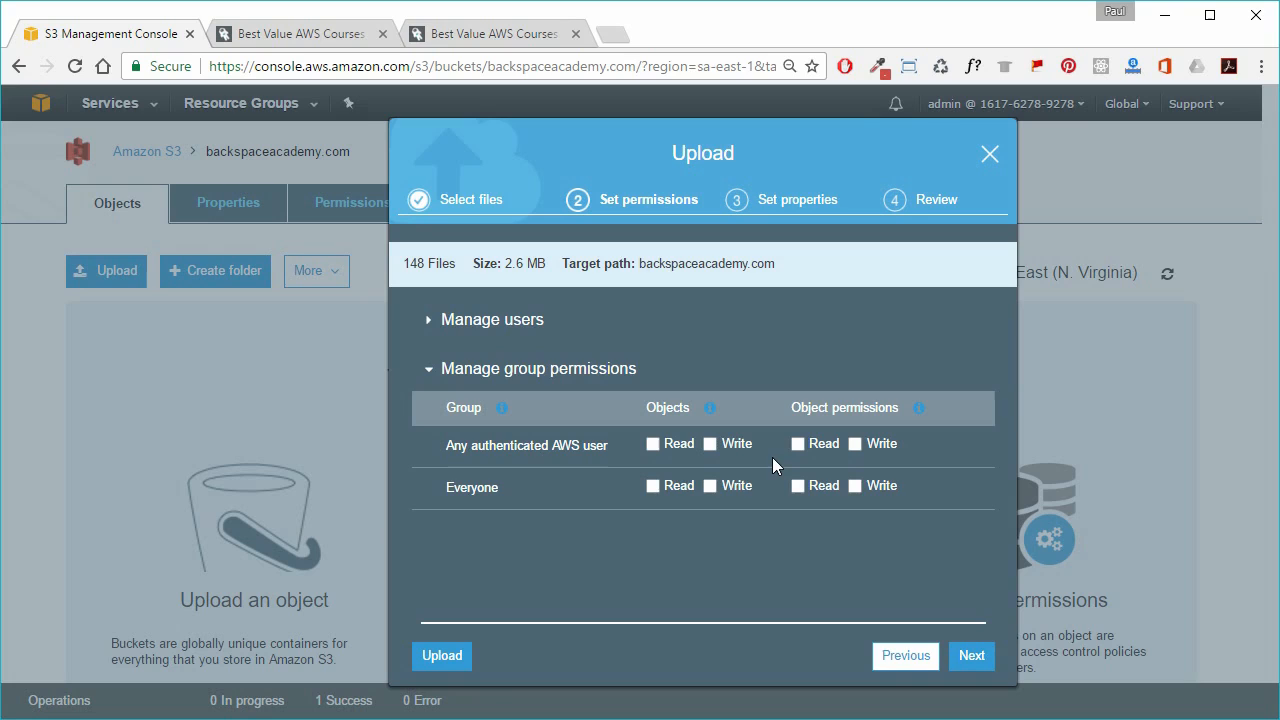
left_click(653, 486)
left_click(430, 323)
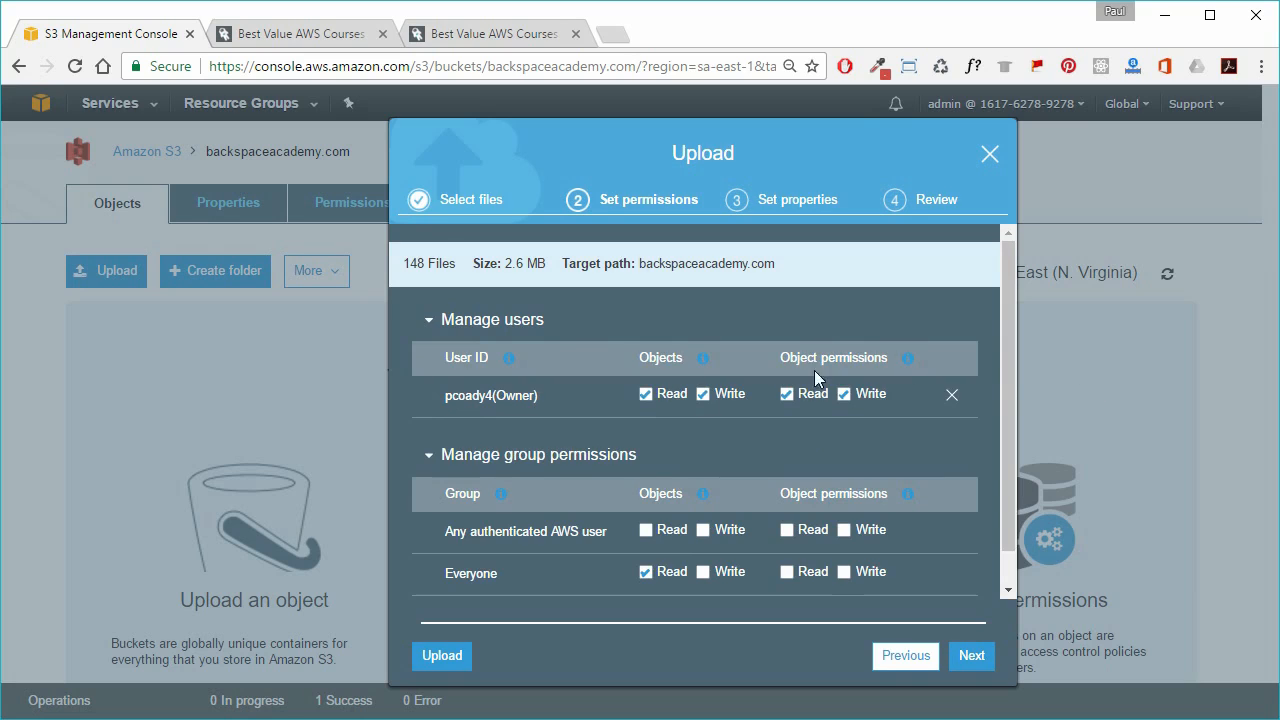
left_click(425, 322)
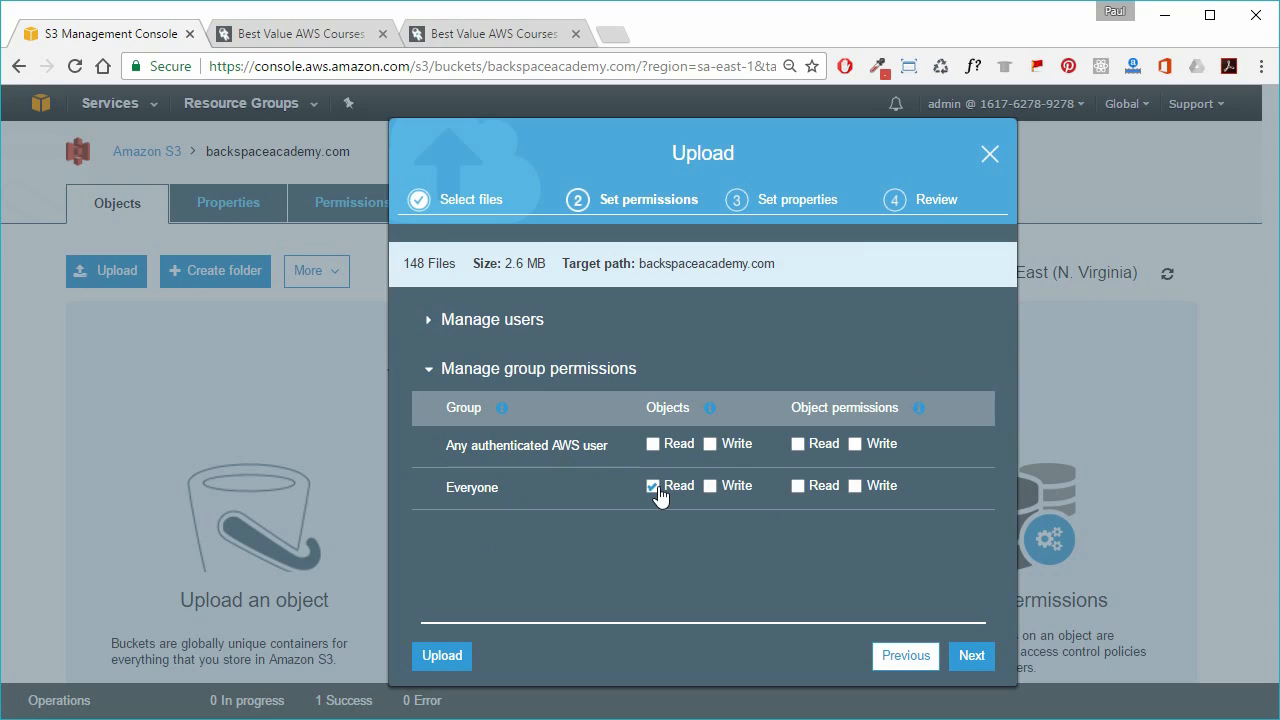
left_click(971, 655)
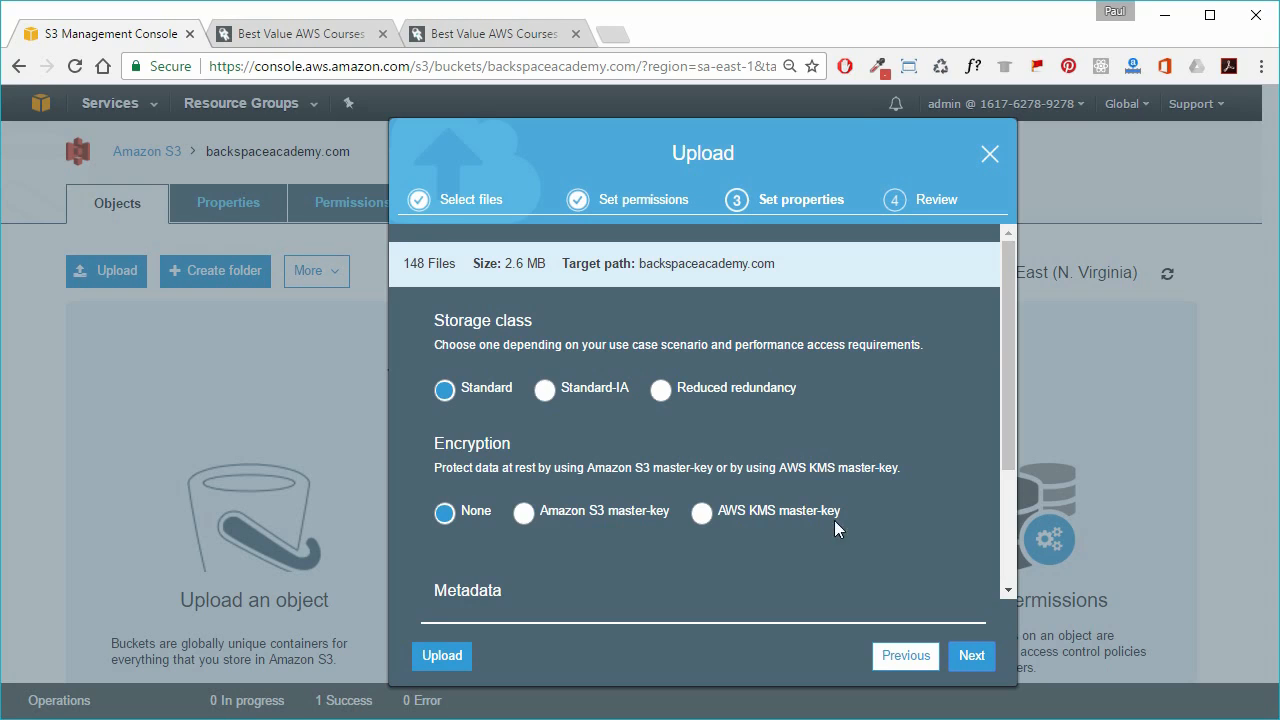
scroll(864, 506, "down", 3)
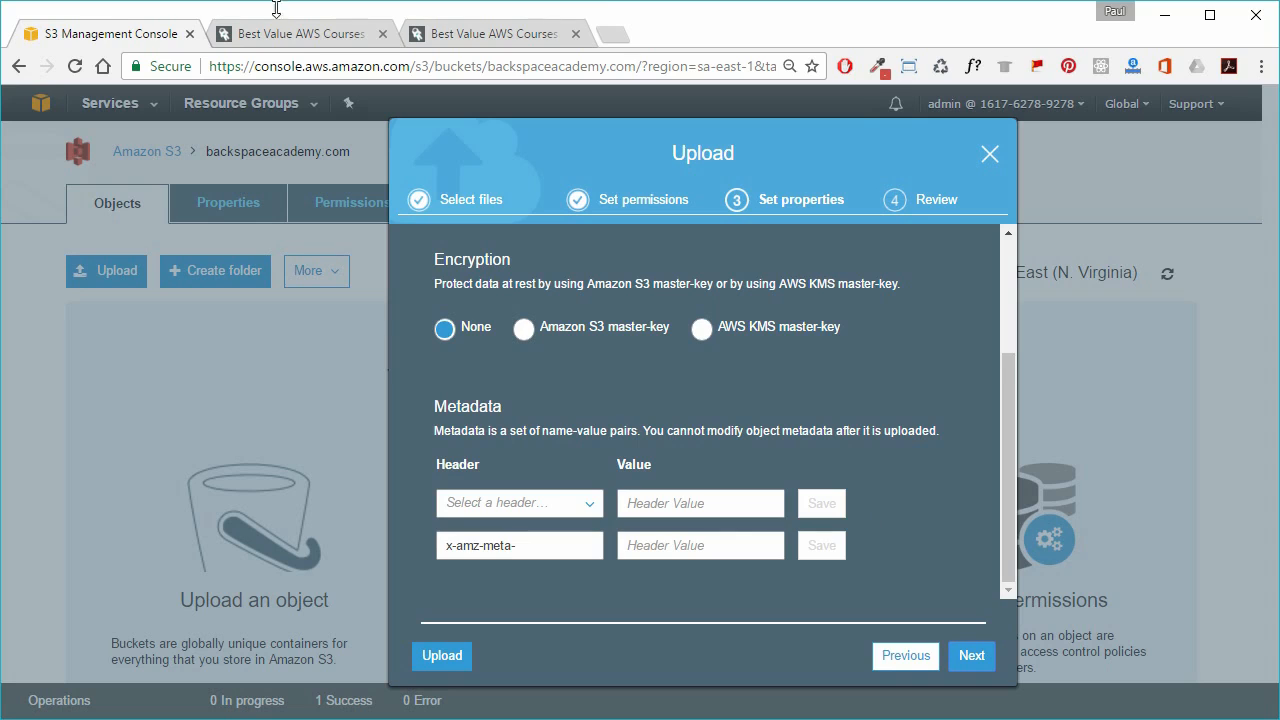
Step: Compare how the home page renders on backspaceacademy.com and on backspace.academy
left_click(295, 36)
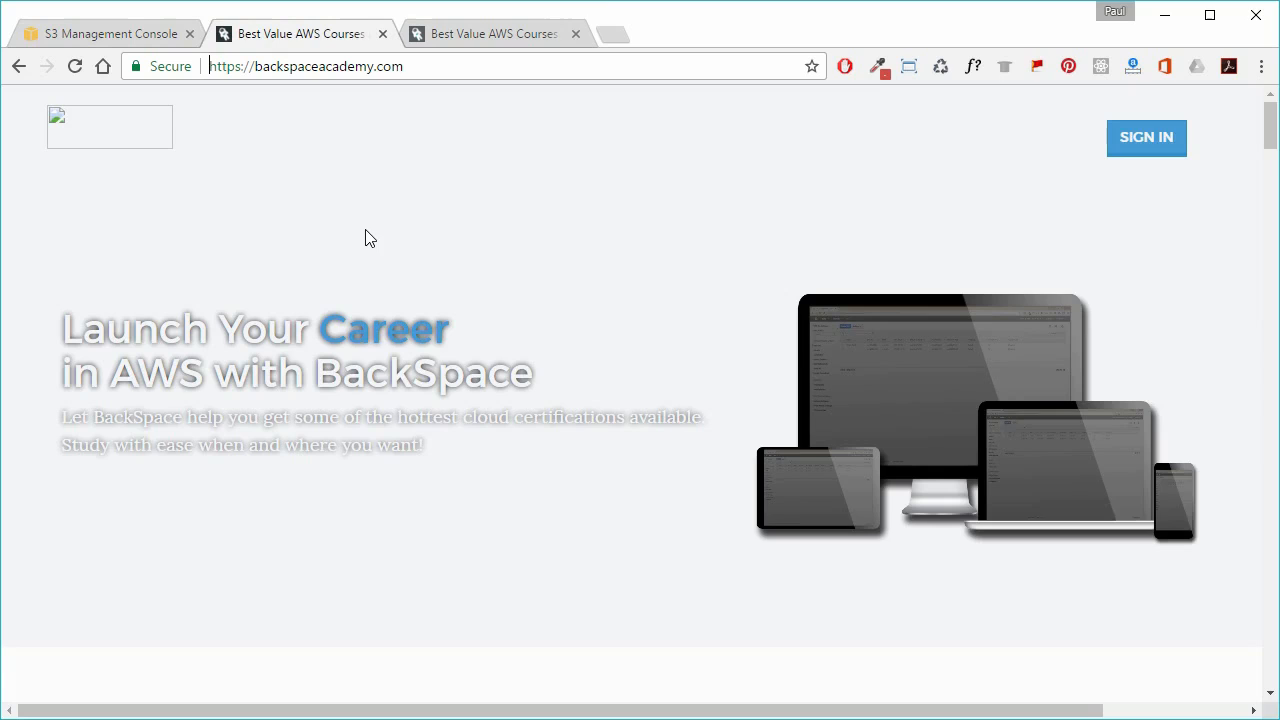
left_click(485, 36)
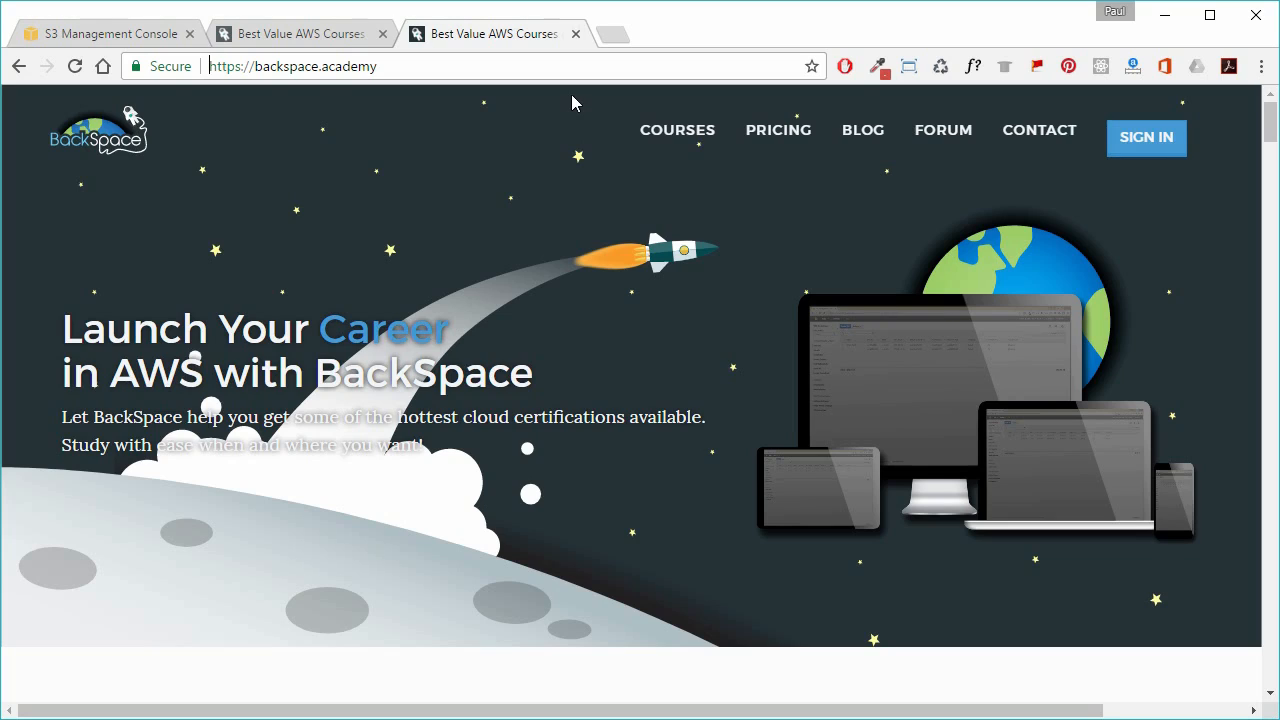
left_click(329, 30)
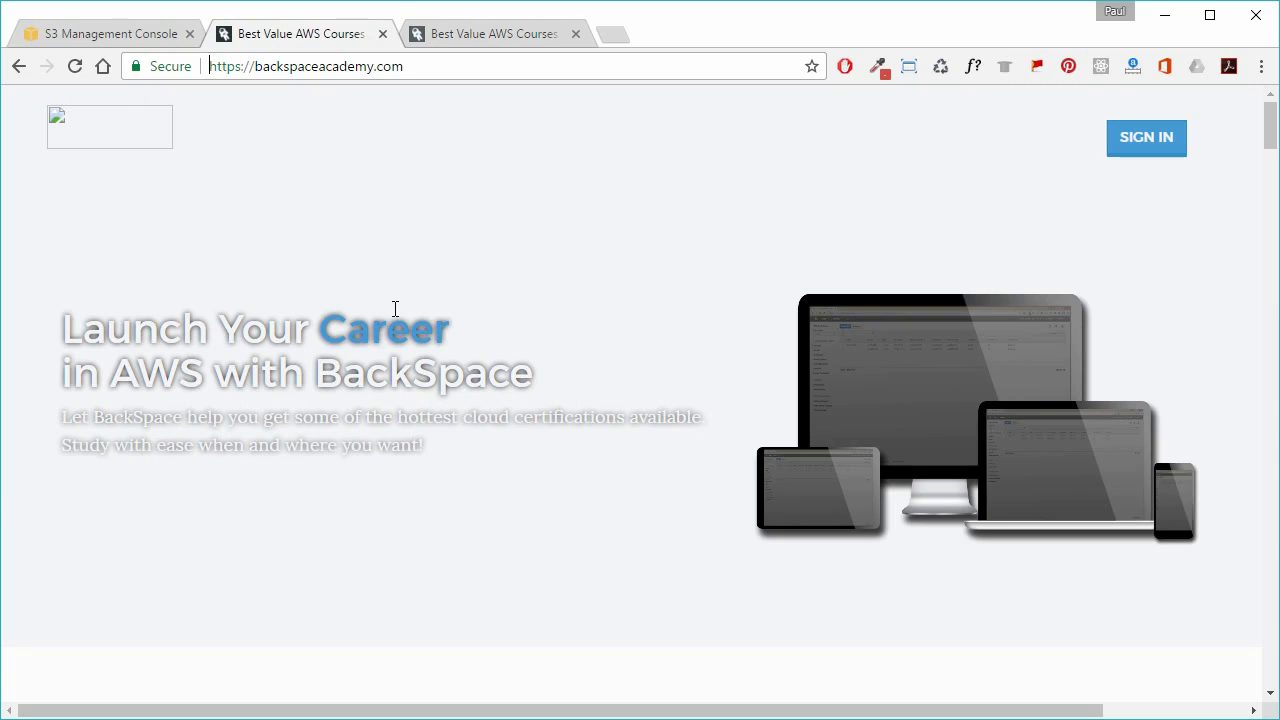
Step: Inspect the broken logo image on backspaceacademy.com to check its source path, and close the developer tools
right_click(112, 128)
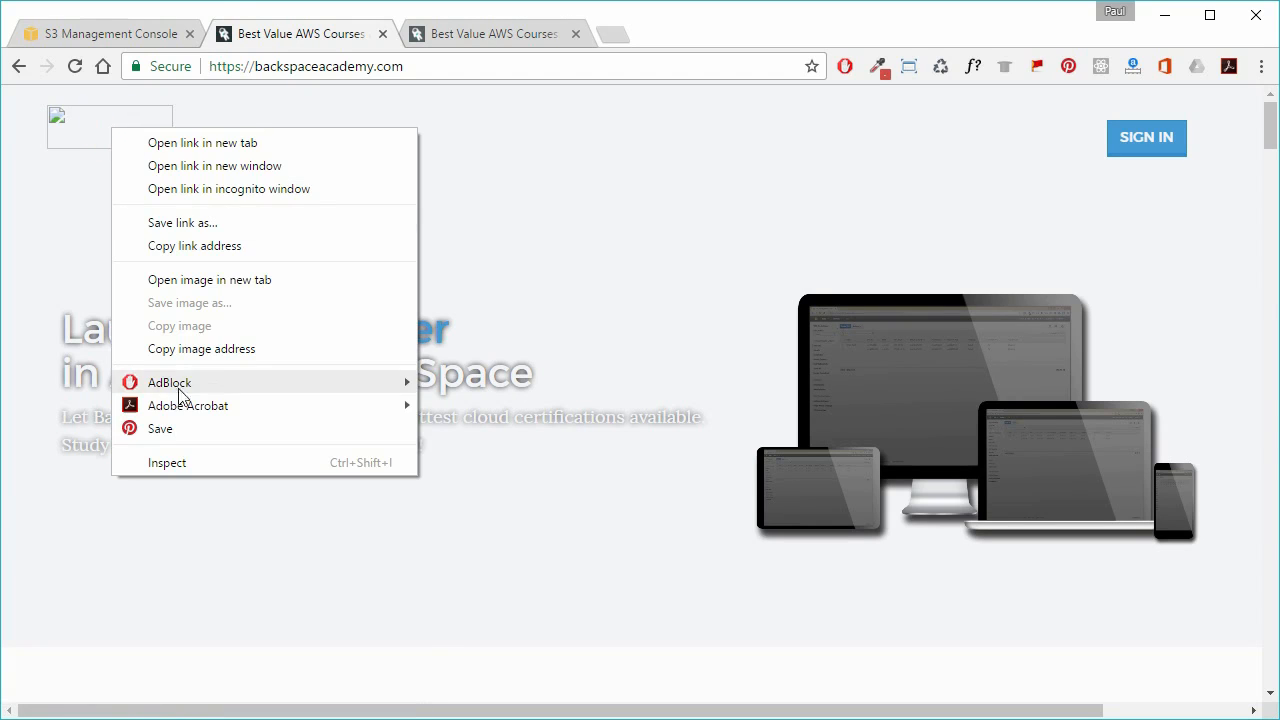
left_click(214, 466)
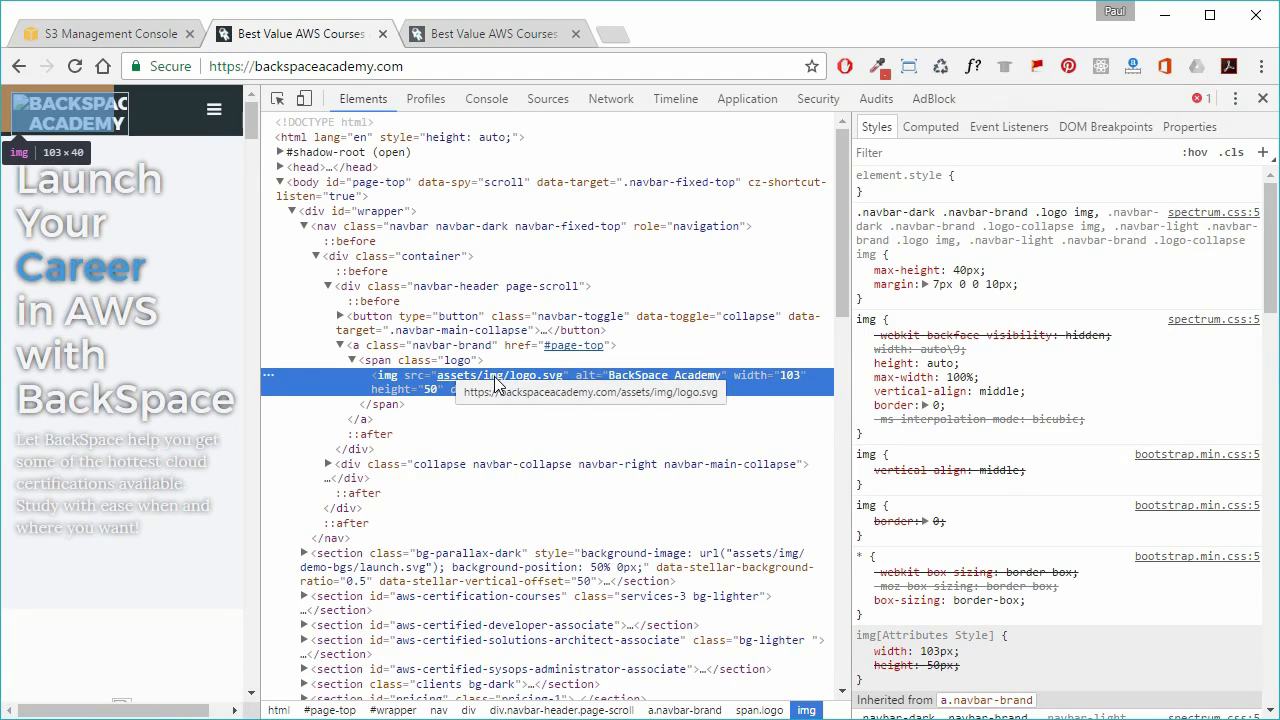
left_click(1263, 100)
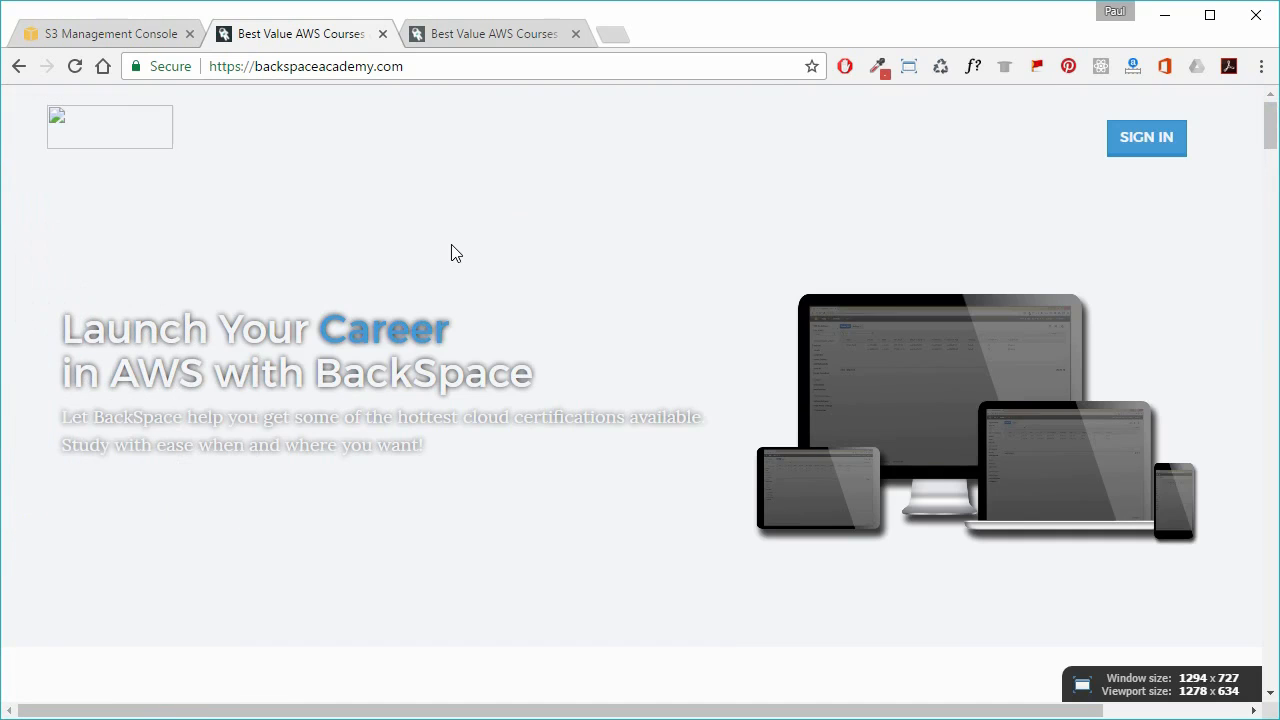
Step: Open the broken logo's image address from backspaceacademy.com in a separate tab to test it, and dismiss that tab and the resulting download
right_click(122, 121)
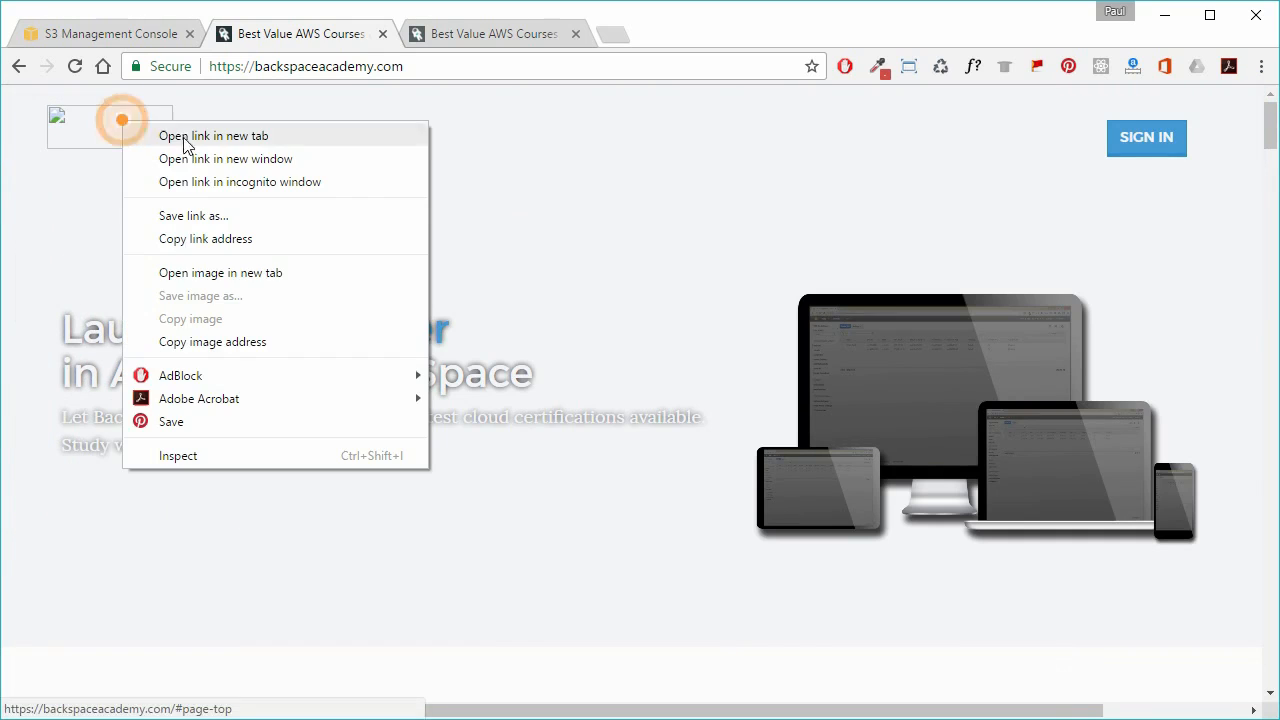
left_click(252, 342)
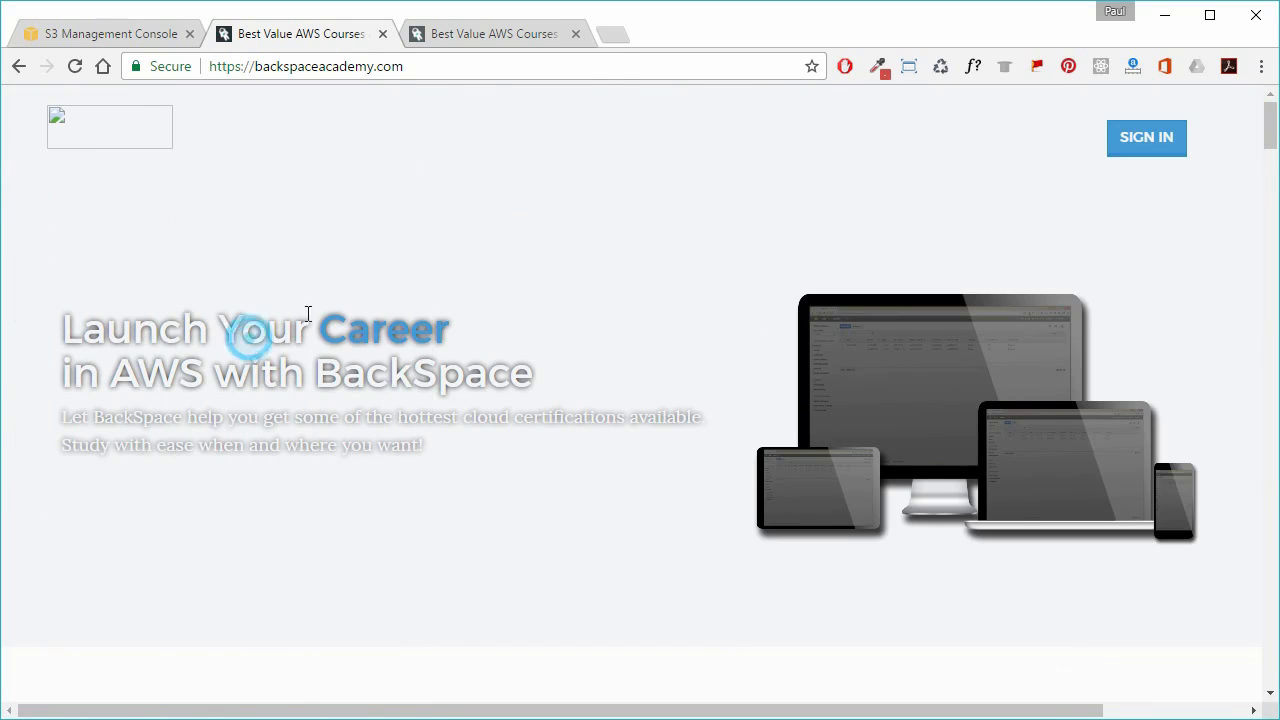
left_click(613, 34)
right_click(566, 63)
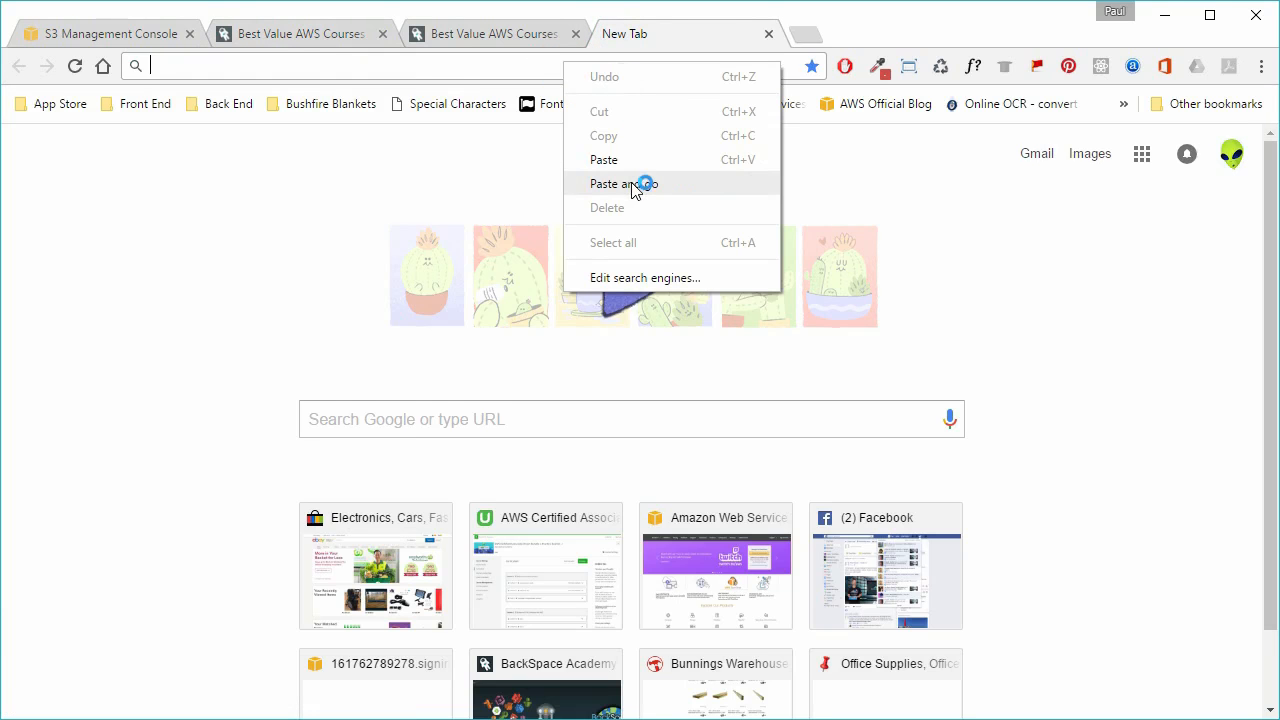
left_click(632, 182)
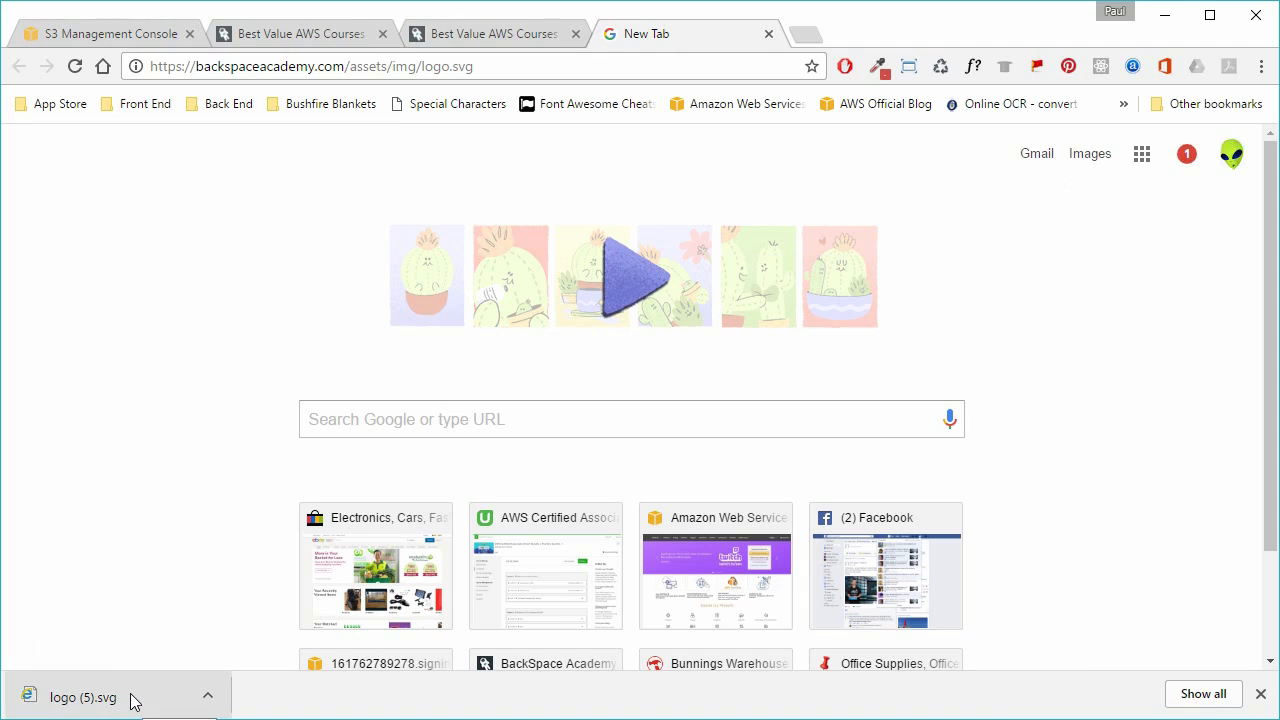
left_click(207, 697)
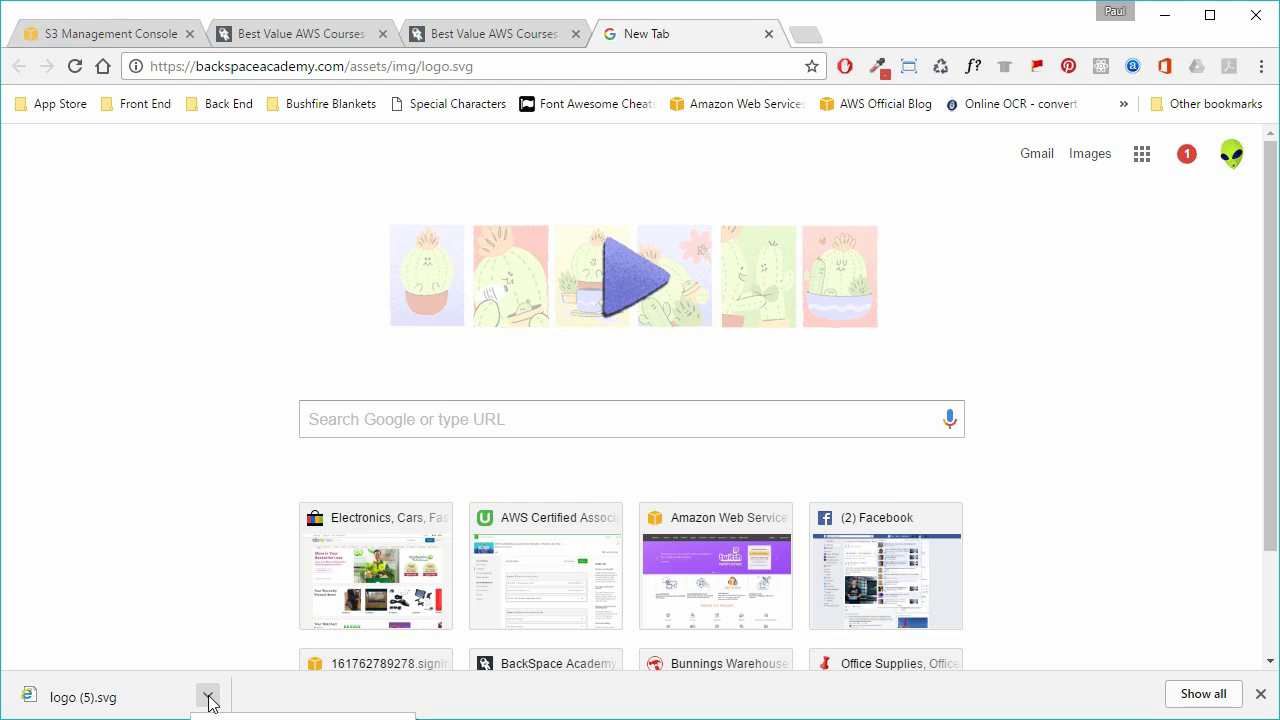
left_click(769, 35)
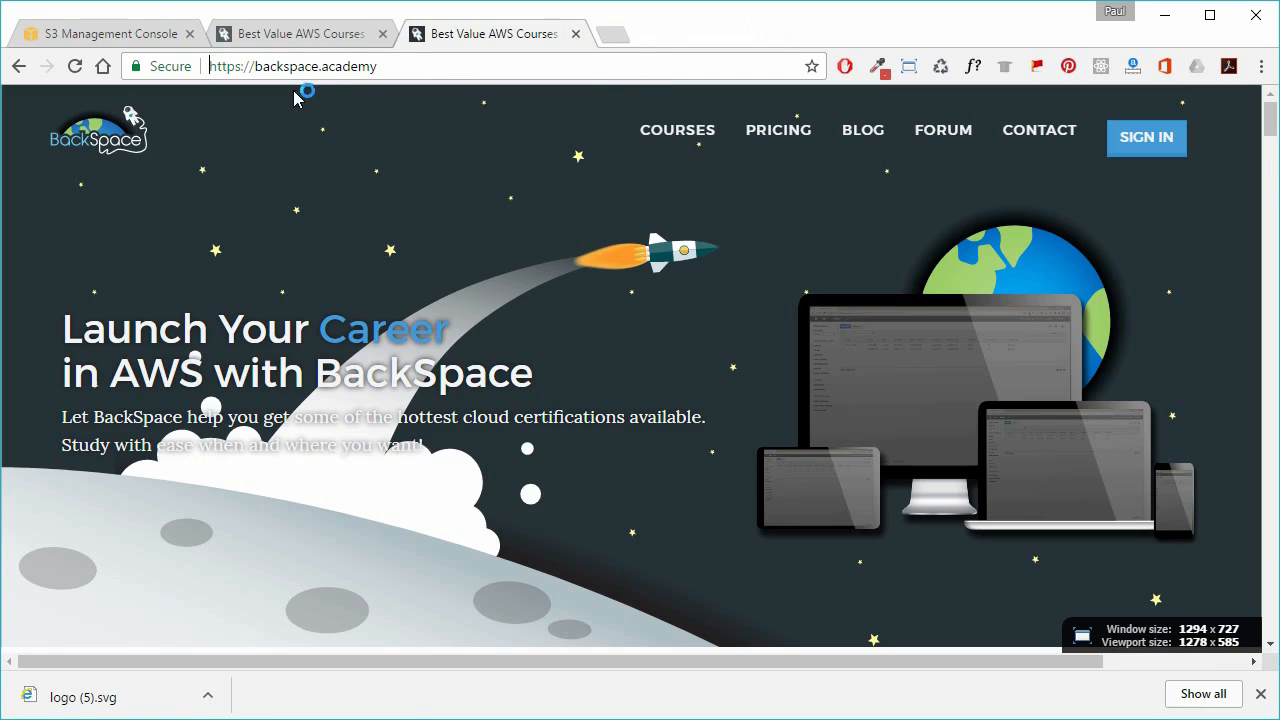
left_click(298, 38)
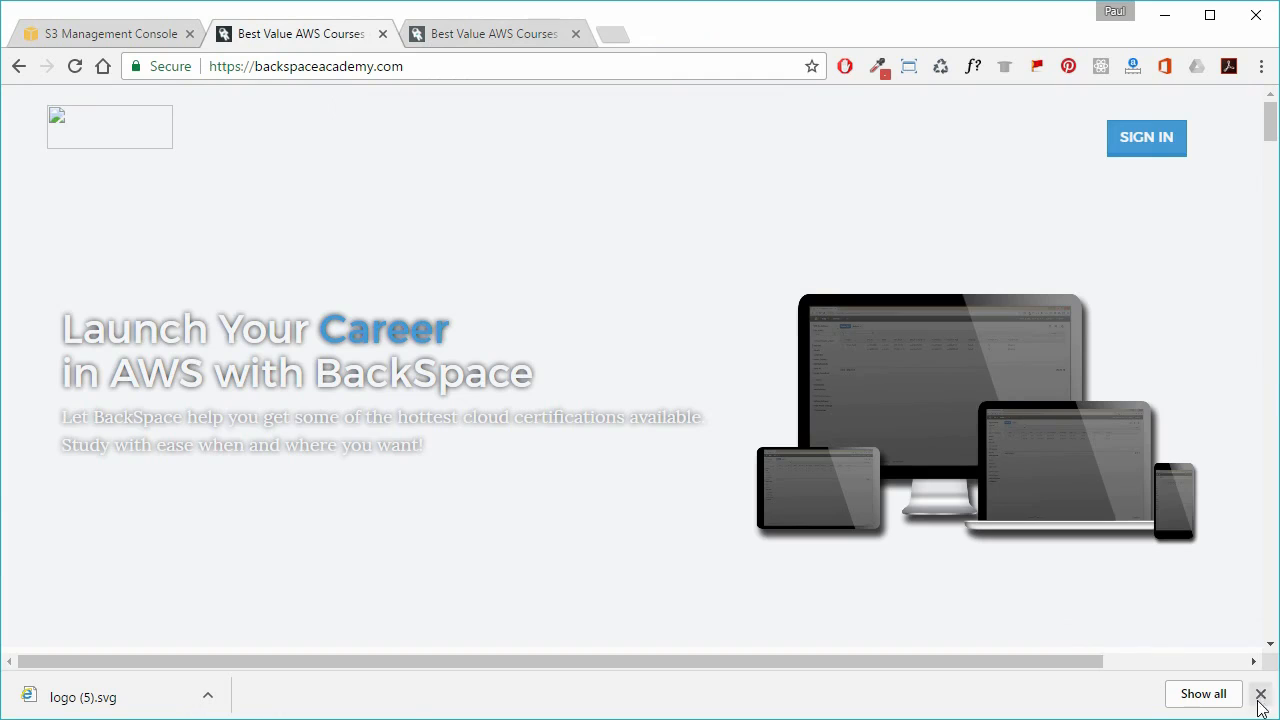
left_click(1260, 694)
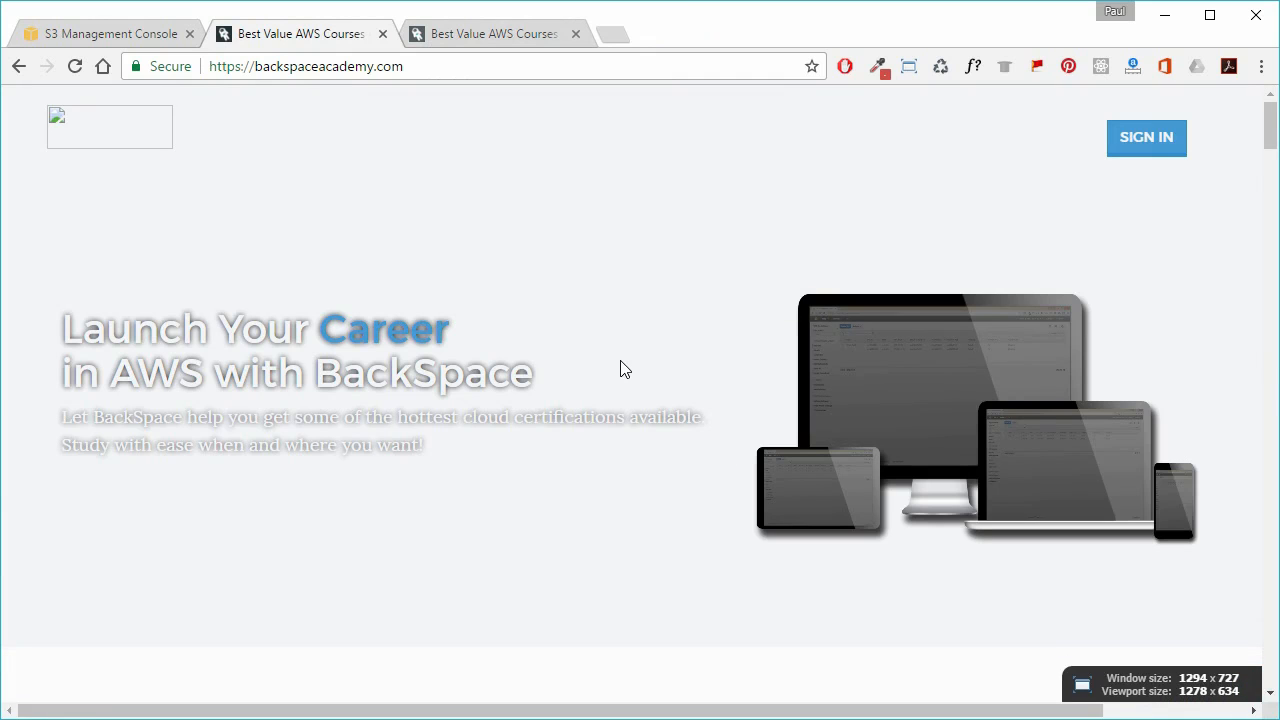
Step: Record the image requests while reloading backspaceacademy.com and compare the content type of logo.svg with the other SVG images
key("F12")
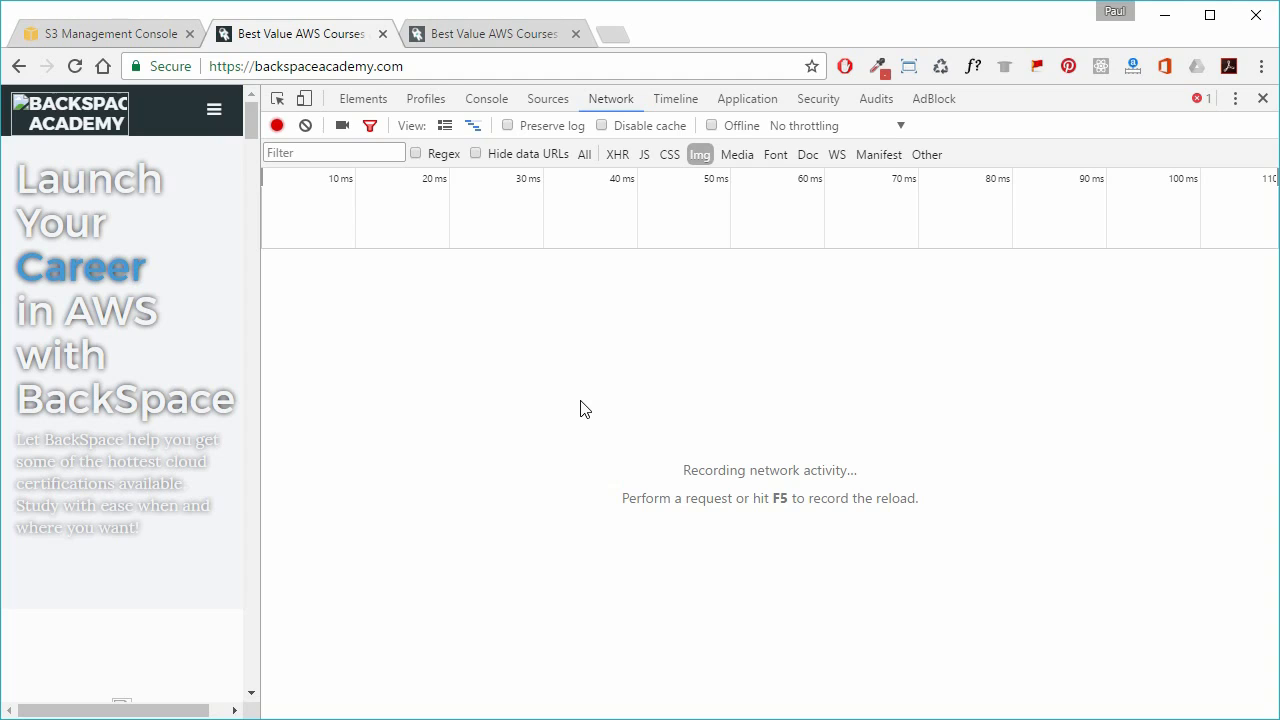
left_click(74, 66)
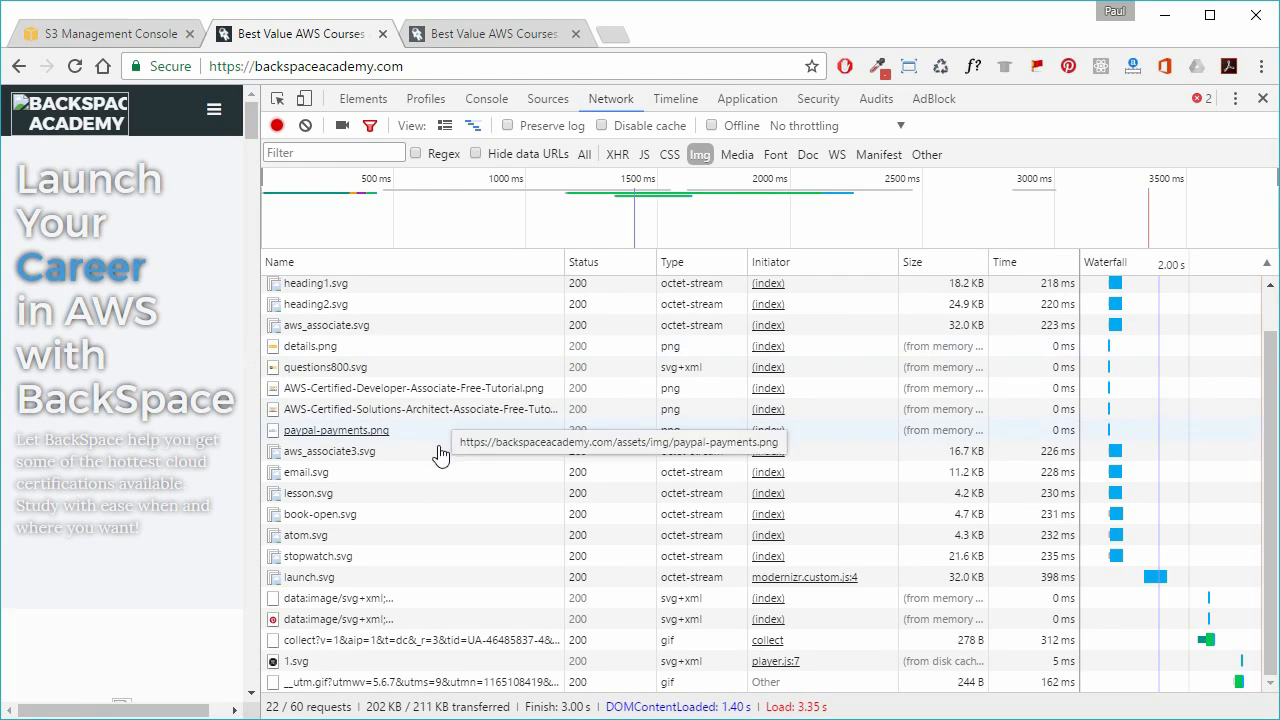
scroll(420, 534, "up", 2)
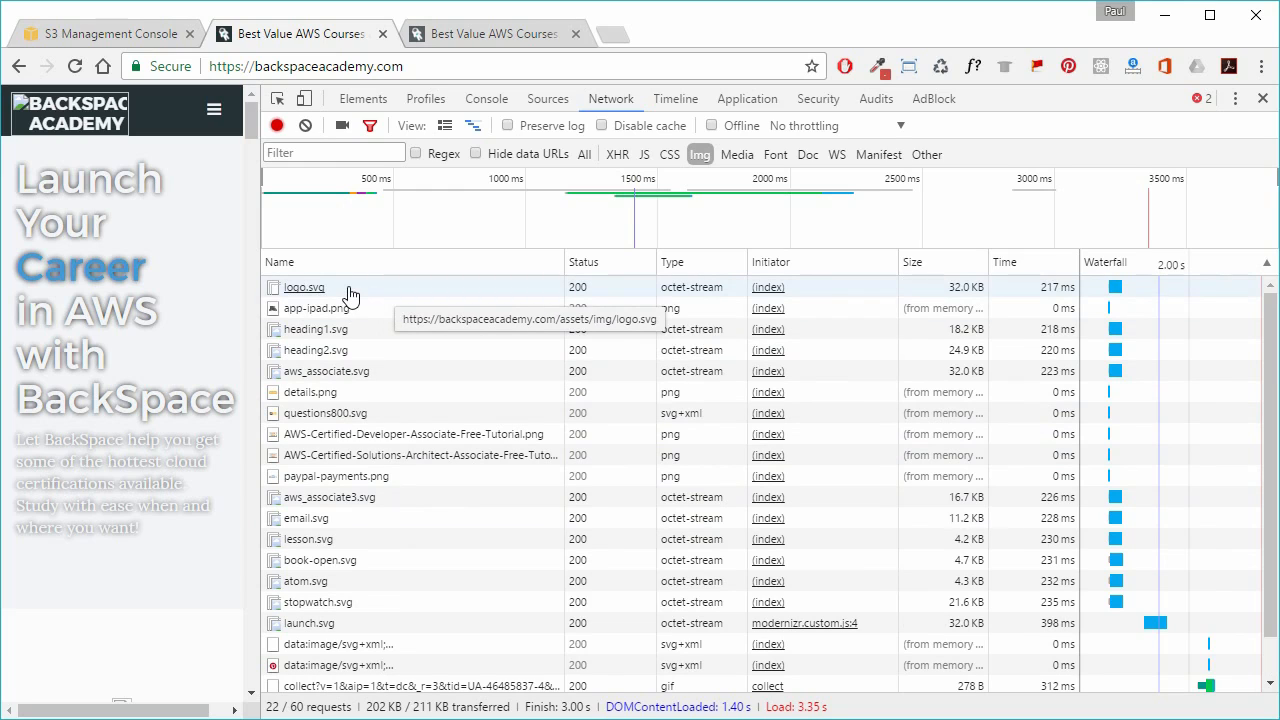
double_click(716, 288)
left_click_drag(680, 288, 661, 289)
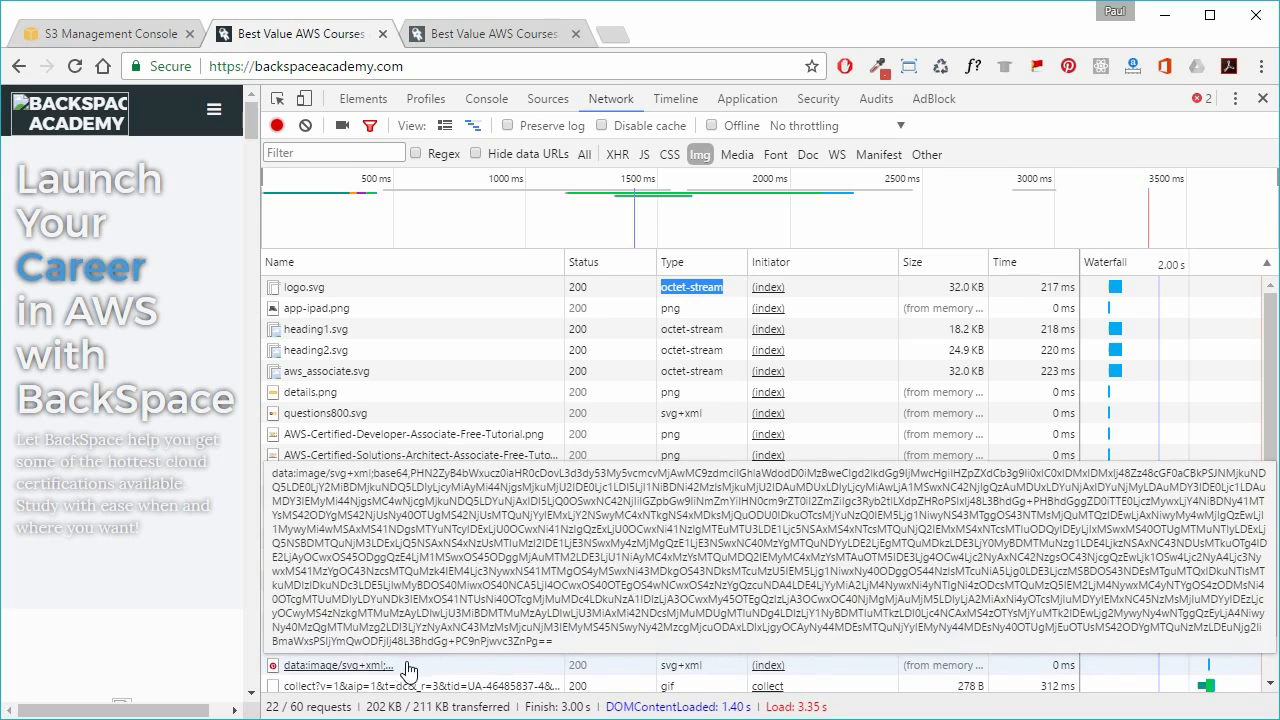
scroll(461, 654, "down", 1)
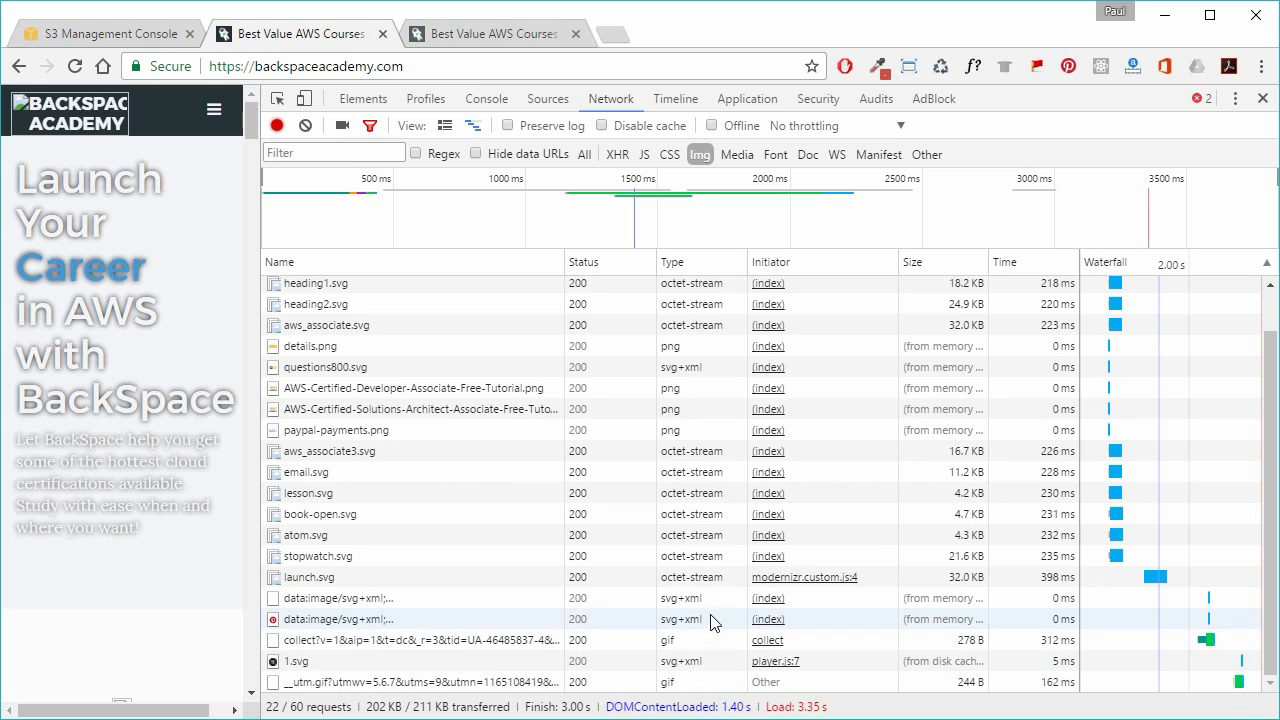
left_click_drag(711, 619, 662, 620)
scroll(501, 618, "up", 1)
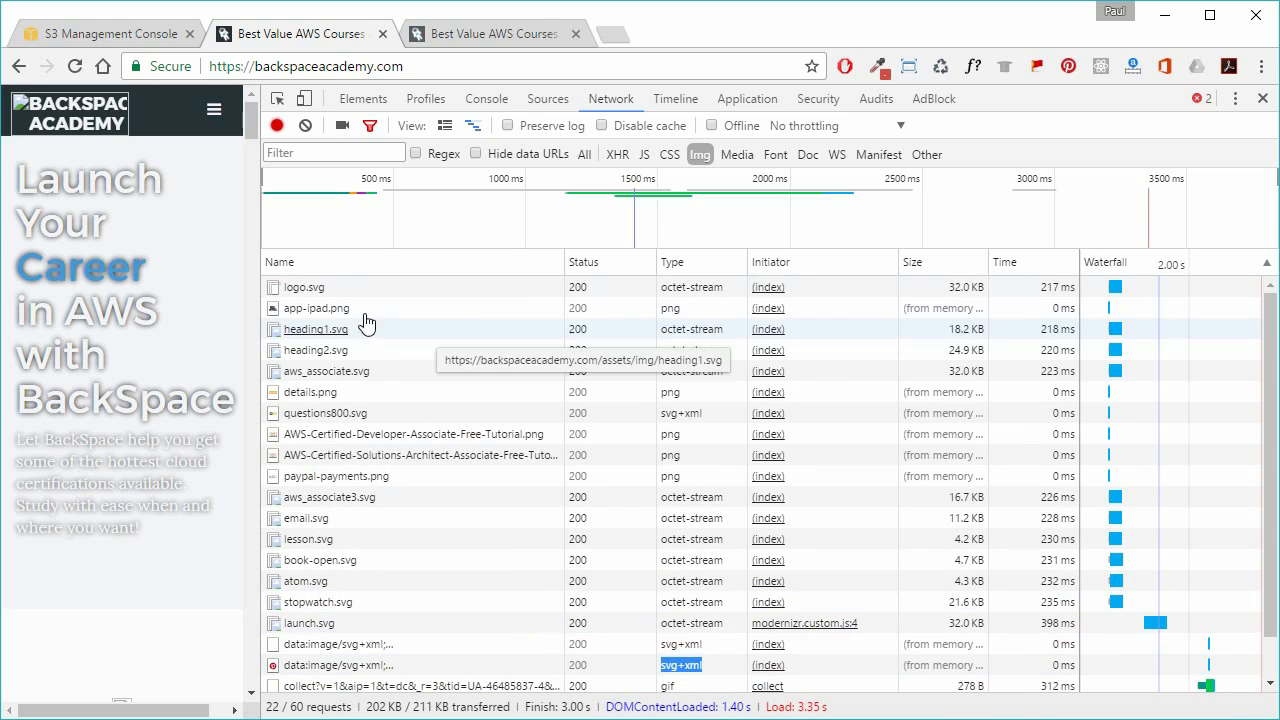
left_click_drag(728, 291, 660, 290)
left_click(728, 288)
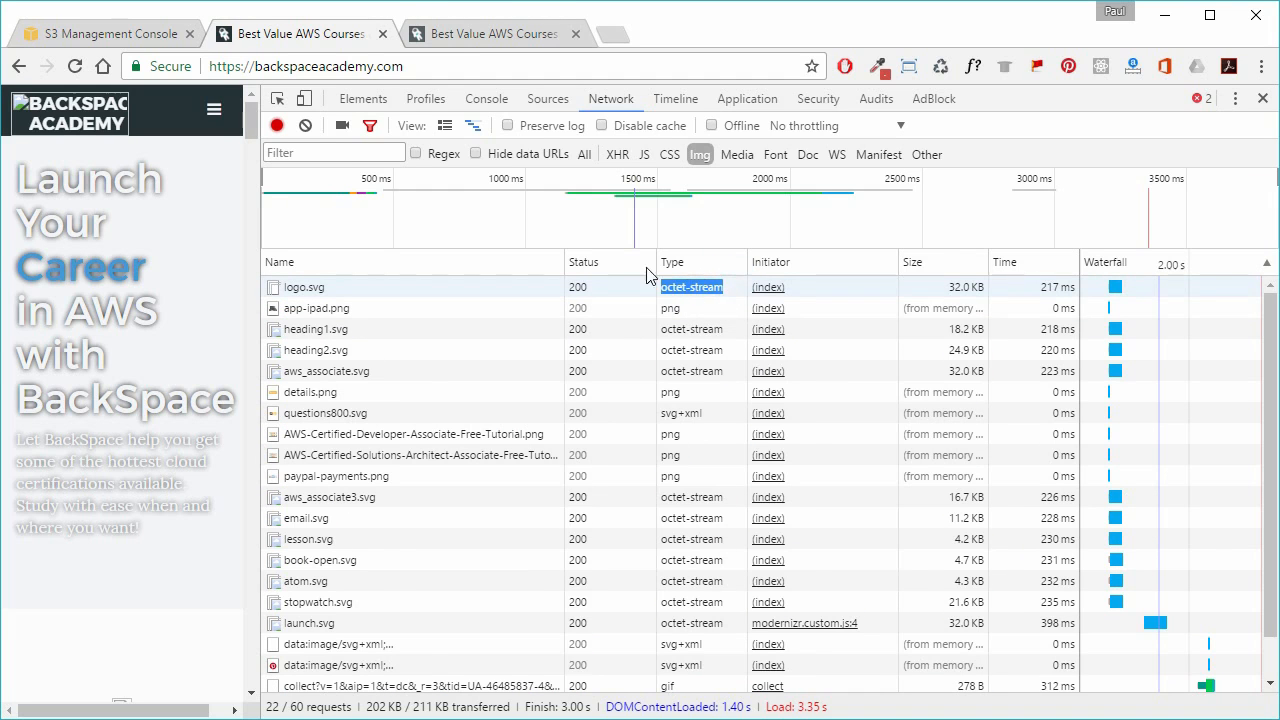
Step: Record the image requests while reloading backspace.academy and check the content type of its logo.svg
left_click(453, 38)
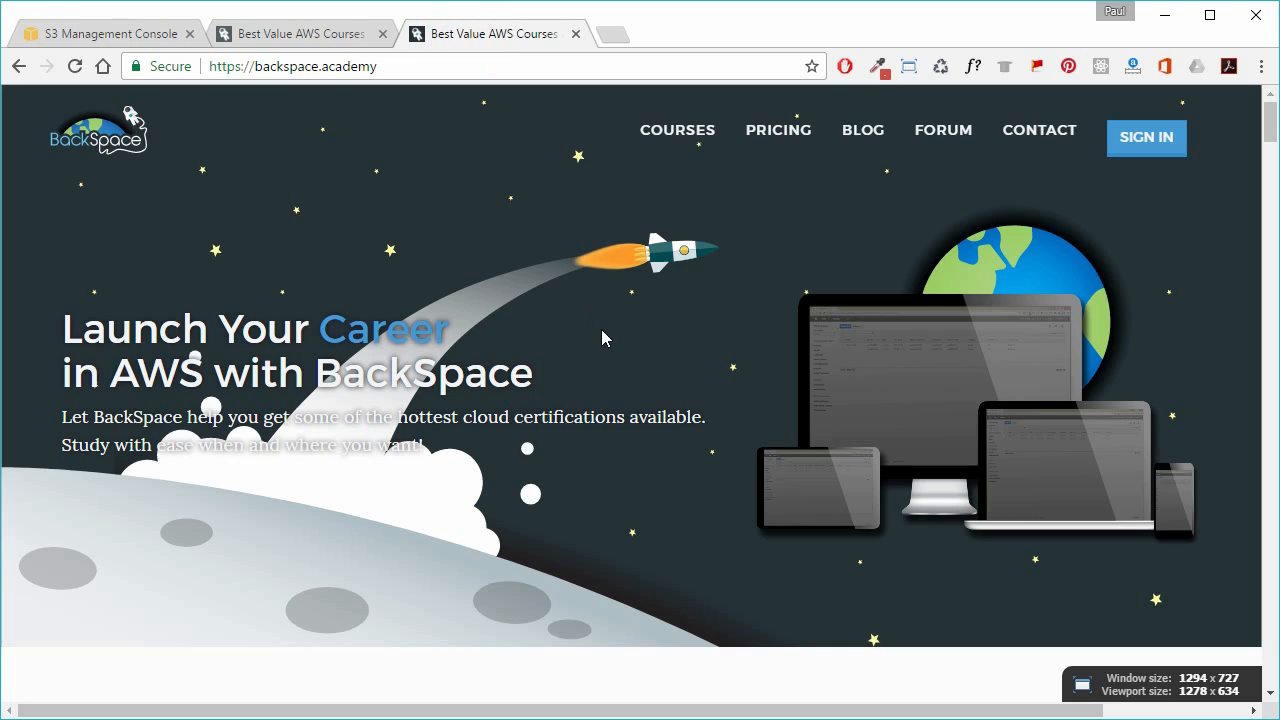
key("F12")
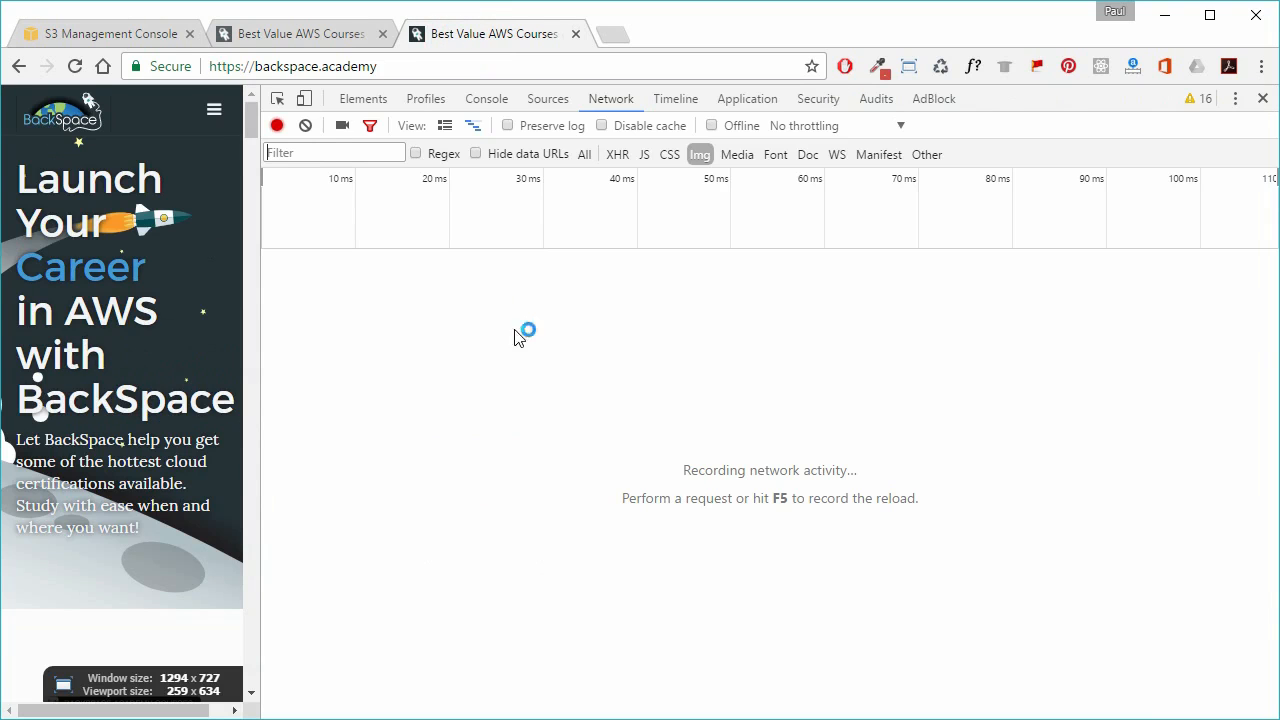
left_click(79, 66)
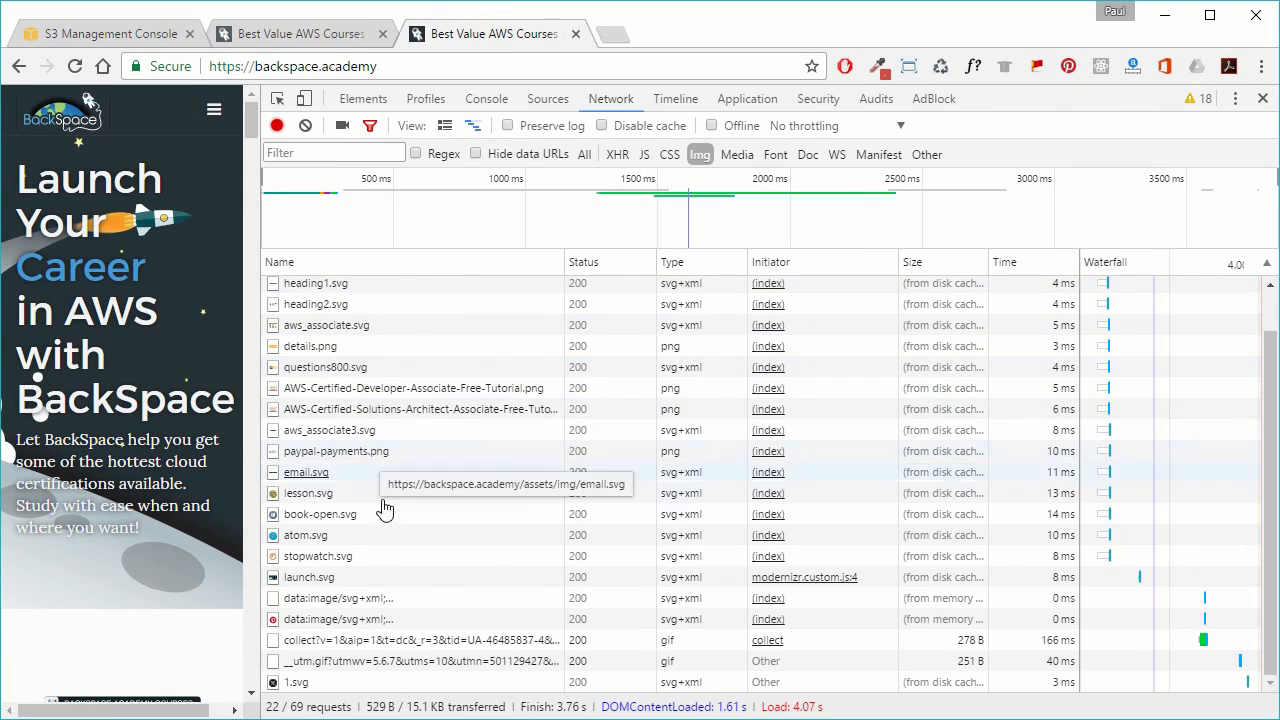
scroll(405, 505, "up", 1)
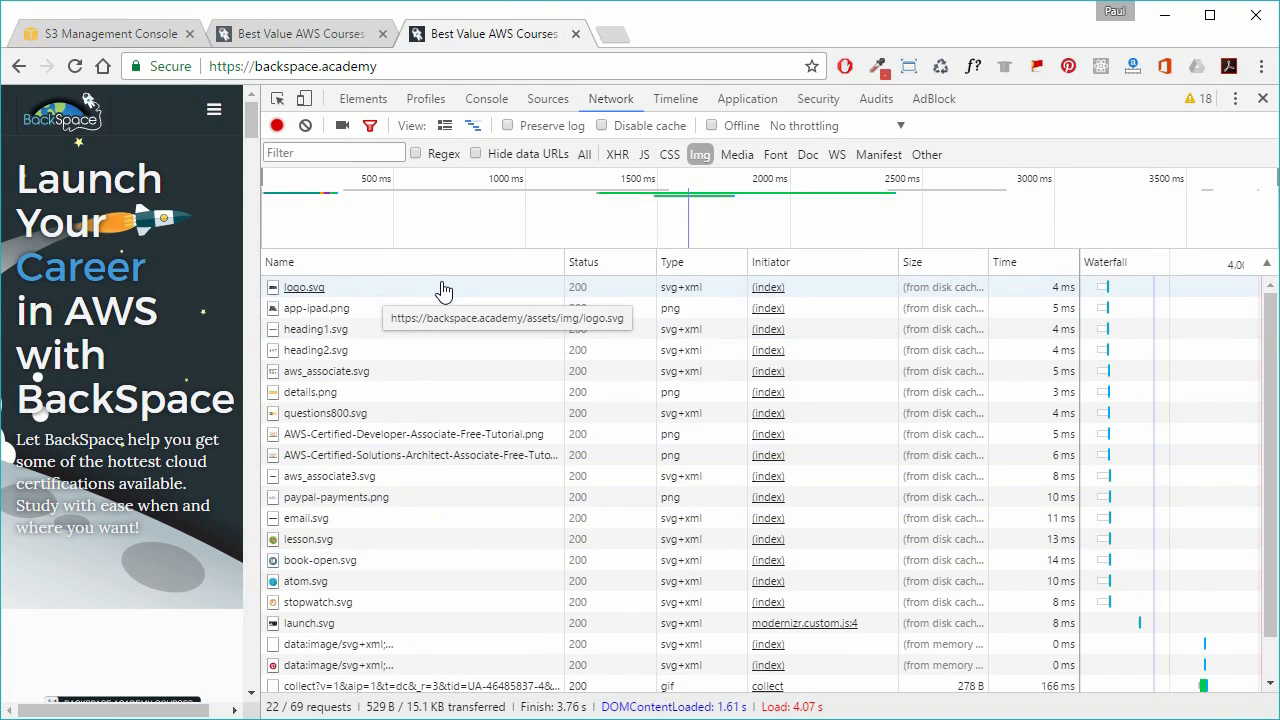
left_click_drag(712, 288, 663, 298)
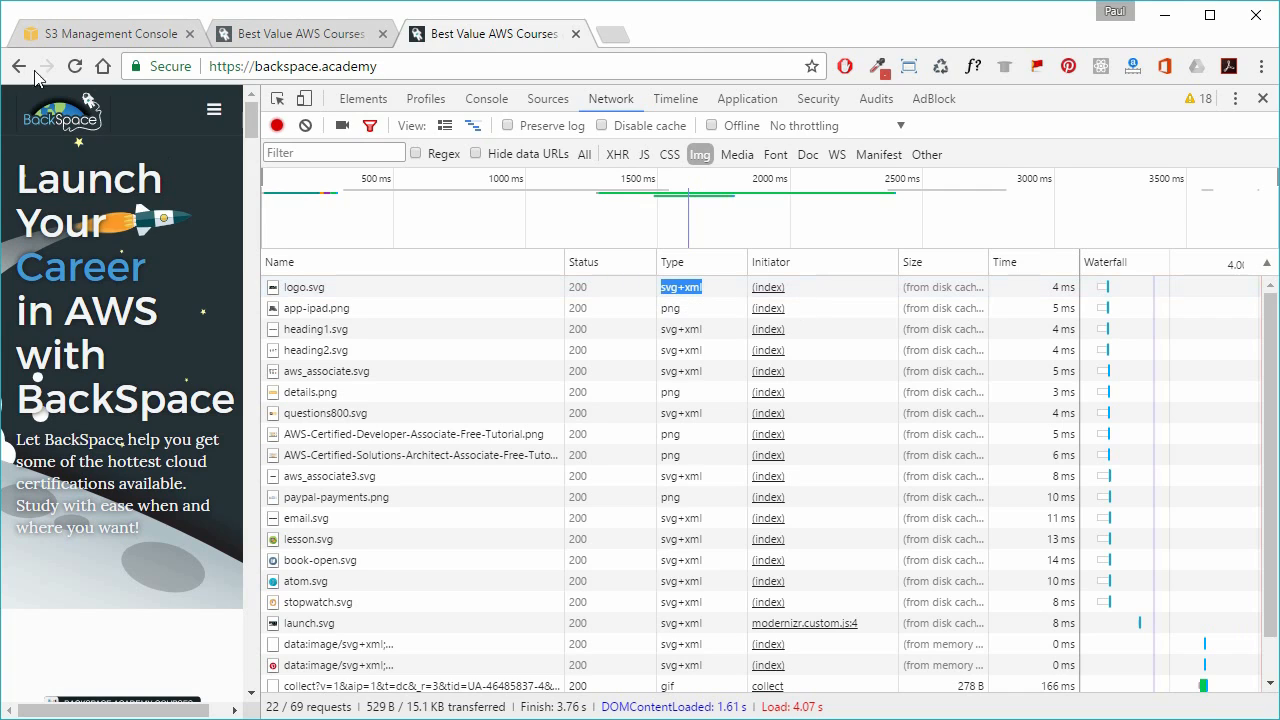
Step: Return to the S3 upload properties and choose Content-Type as the header for a new metadata entry
left_click(110, 35)
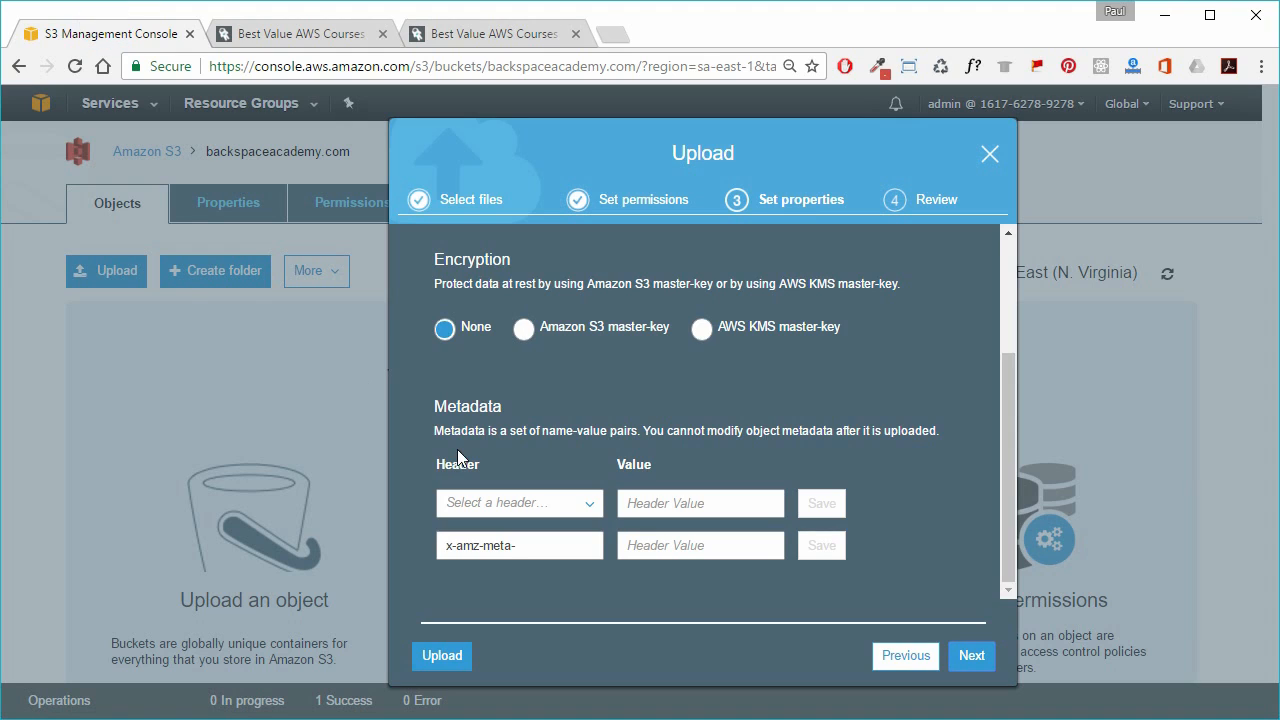
left_click(591, 504)
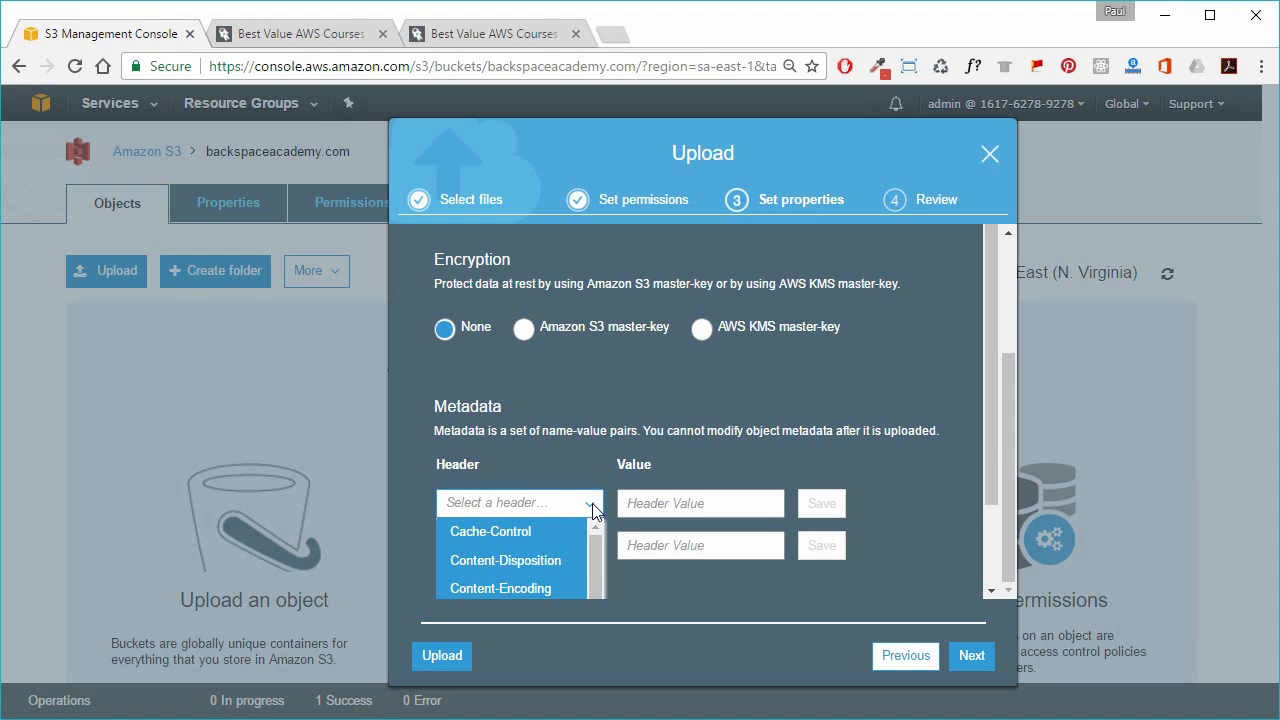
scroll(556, 572, "down", 2)
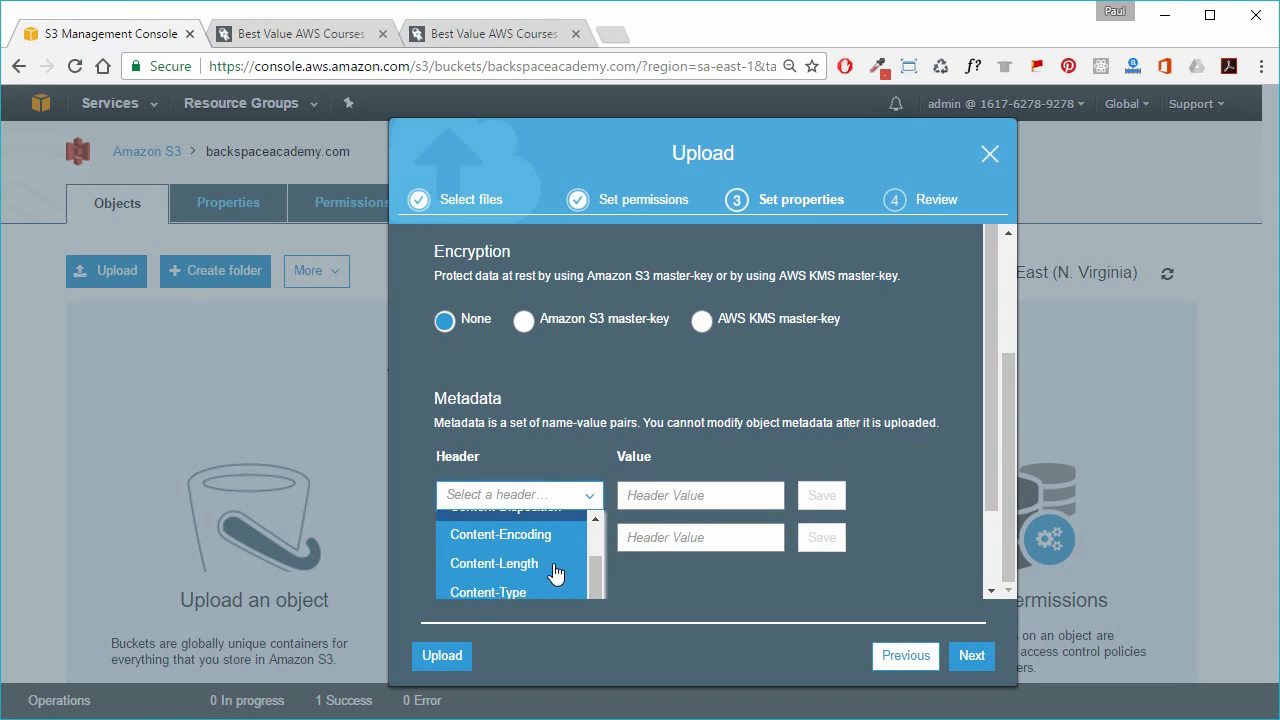
scroll(556, 572, "down", 1)
left_click(513, 503)
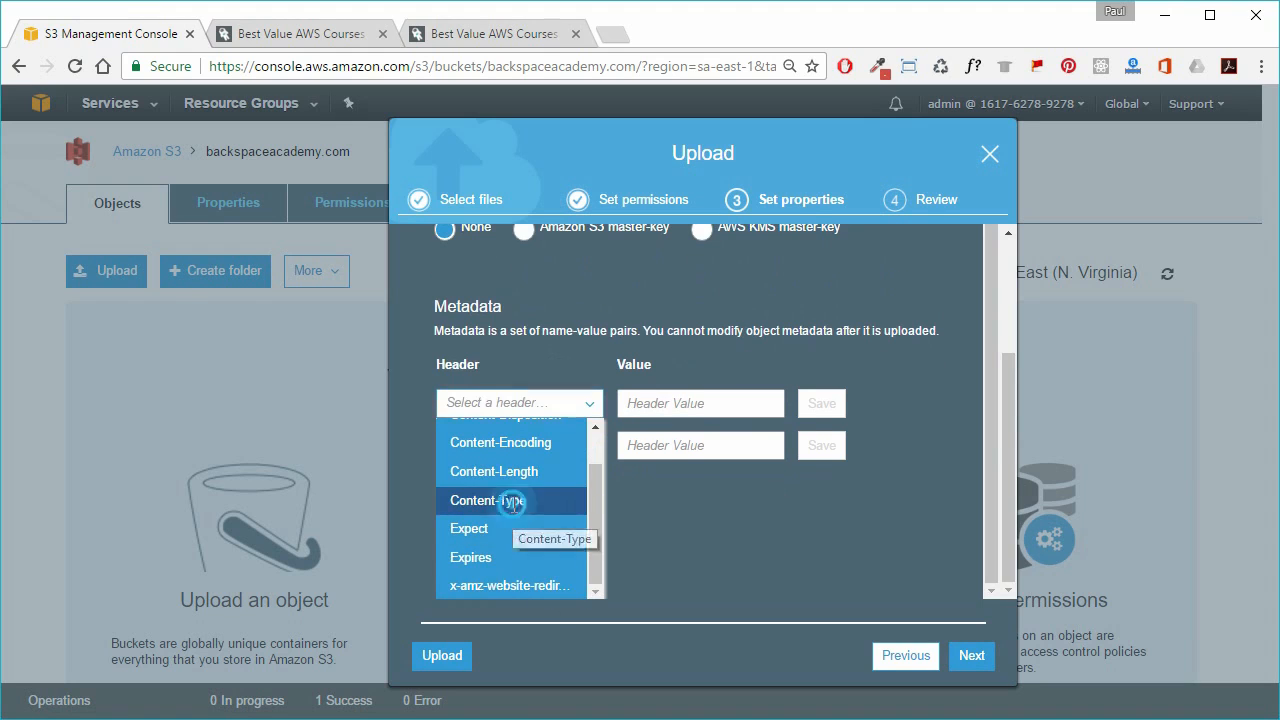
left_click(690, 502)
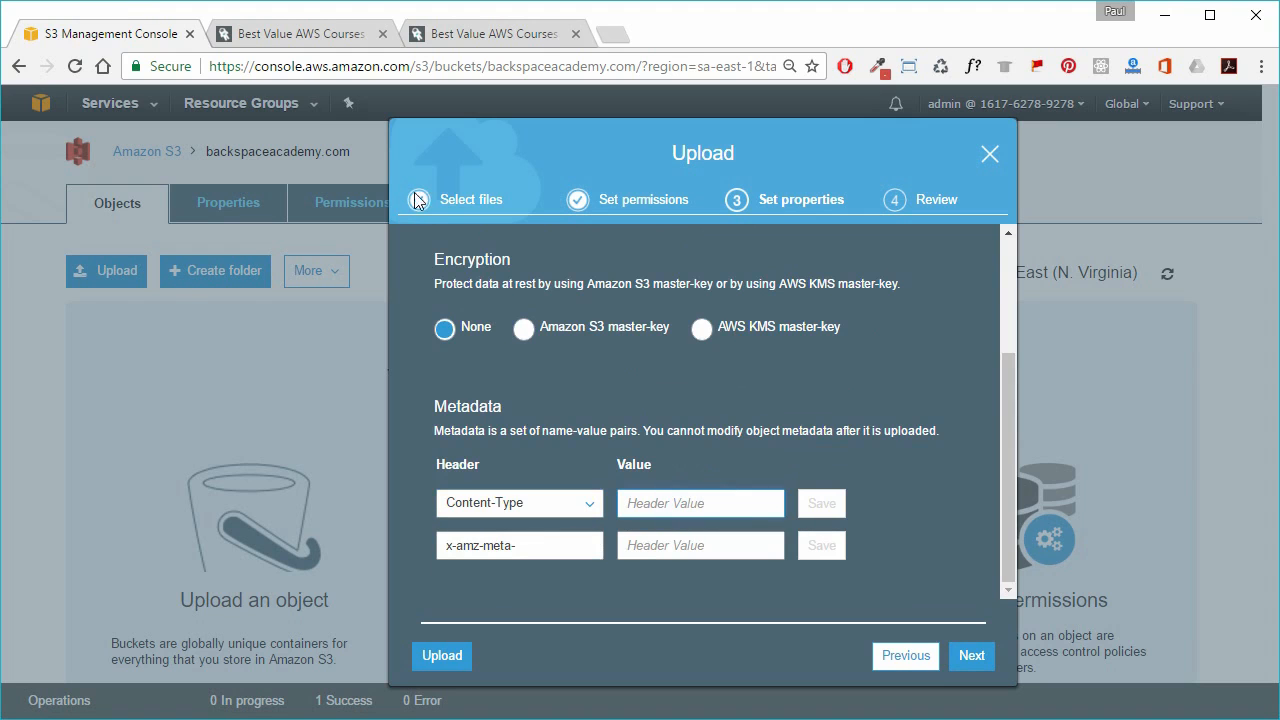
Step: Copy the svg+xml type of logo.svg from backspace.academy's image requests and save it as the upload's Content-Type value
left_click(450, 32)
double_click(672, 287)
right_click(678, 286)
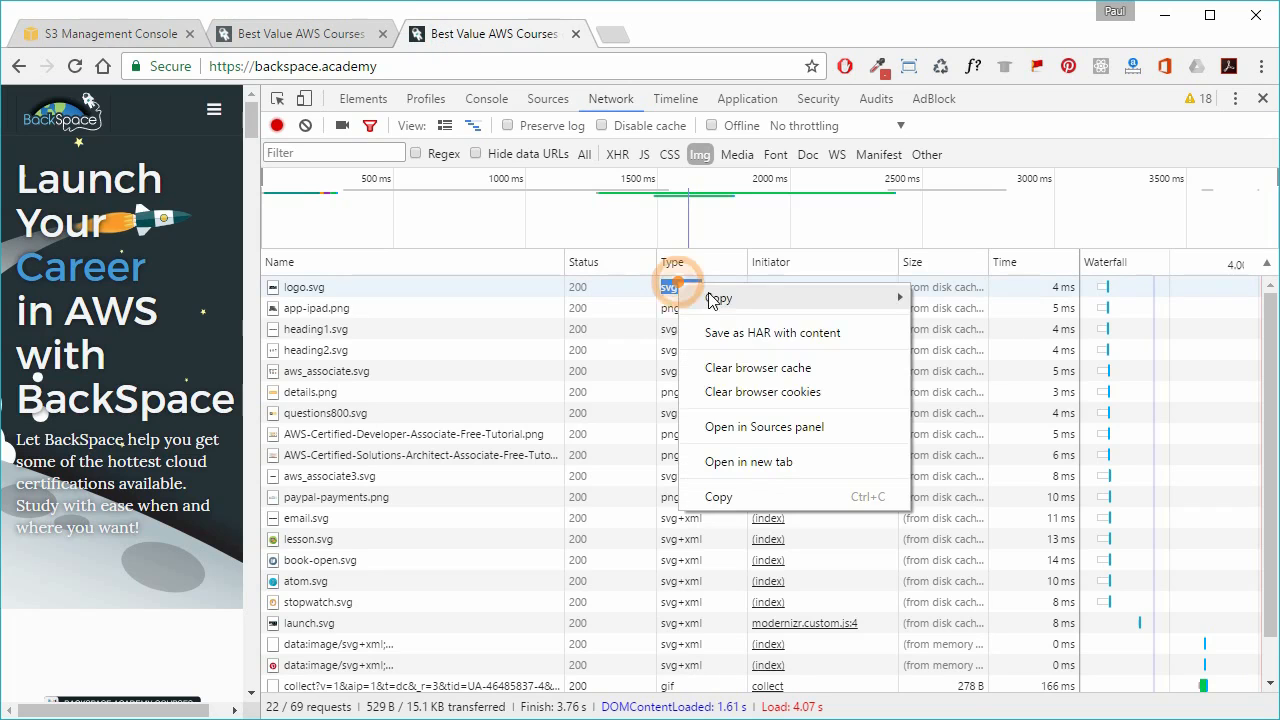
left_click(719, 497)
left_click(140, 30)
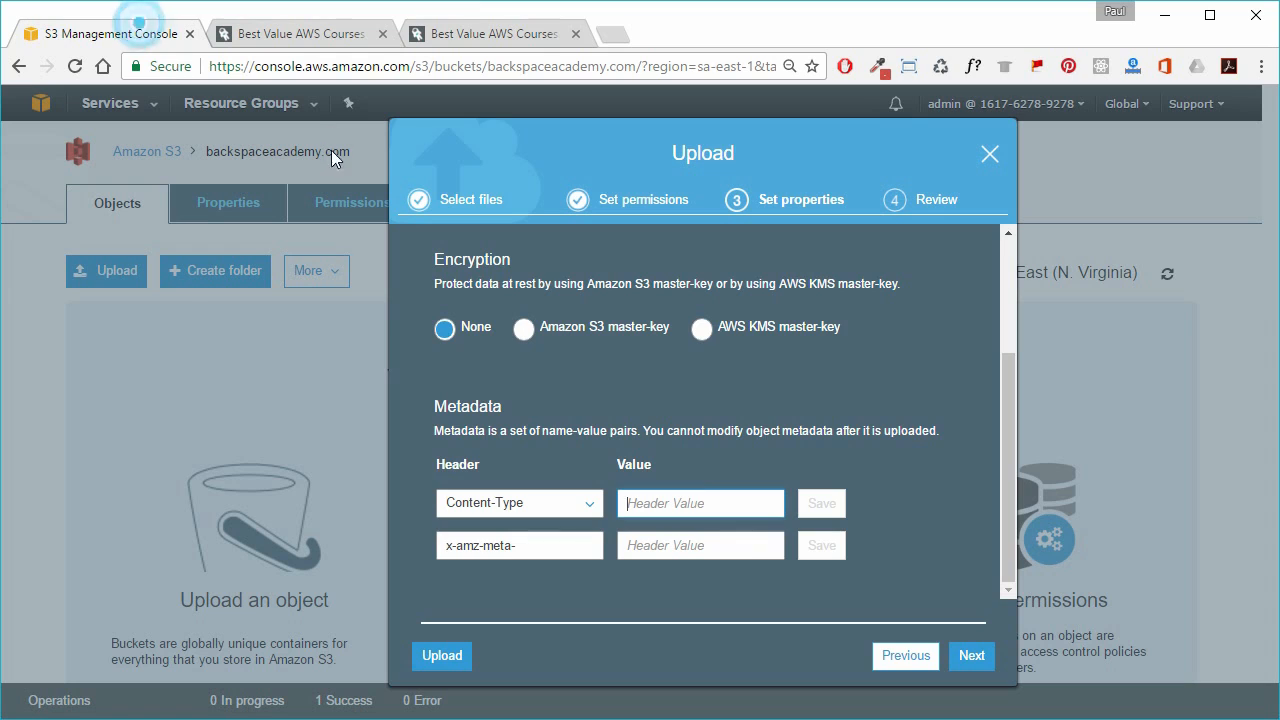
right_click(681, 504)
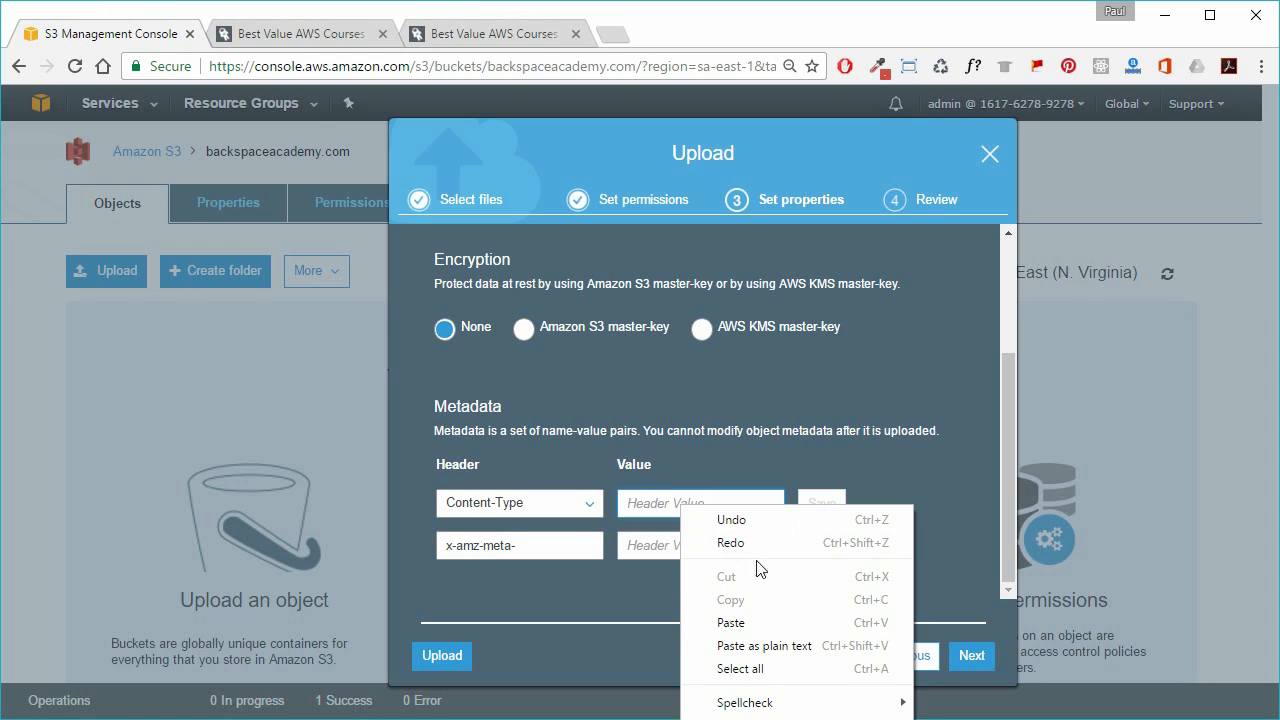
left_click(771, 645)
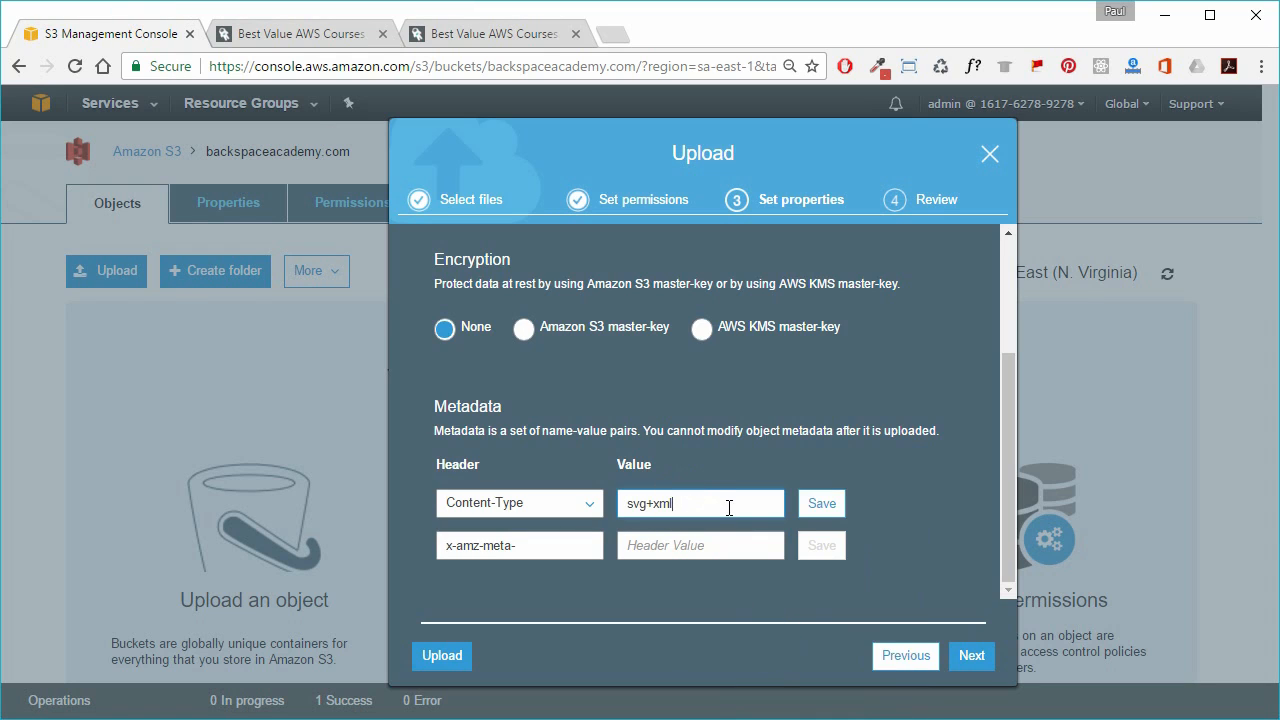
left_click(826, 507)
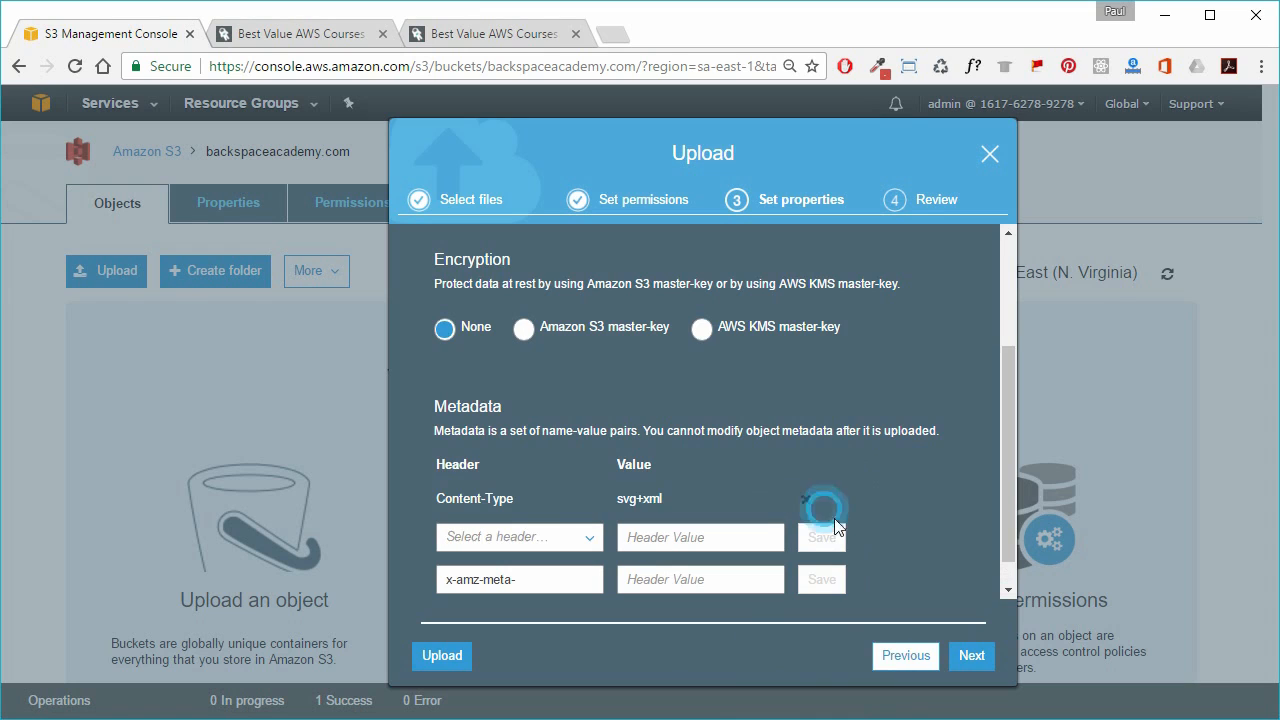
Step: Remove the Content-Type svg+xml entry from the upload's metadata
left_click_drag(665, 495, 437, 497)
left_click(805, 498)
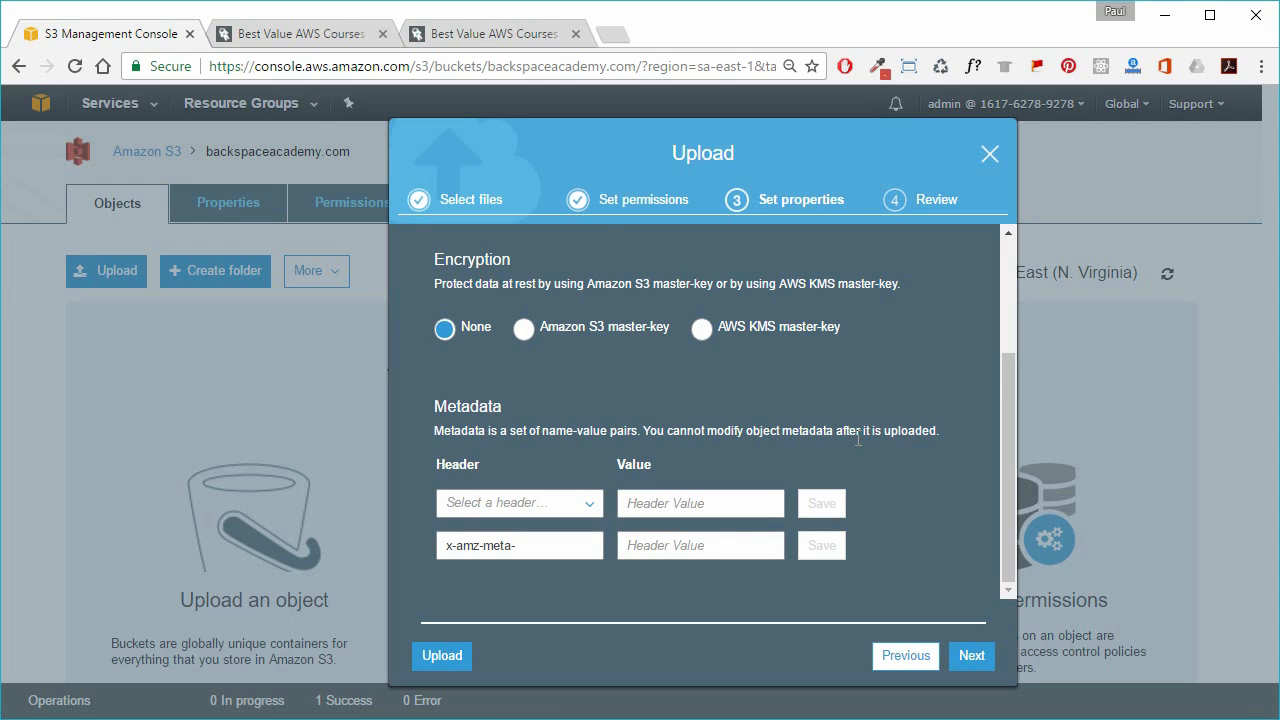
Step: Search the web for "mdn mozilla" in a new browser tab and open the Mozilla Developer Network site
left_click(620, 33)
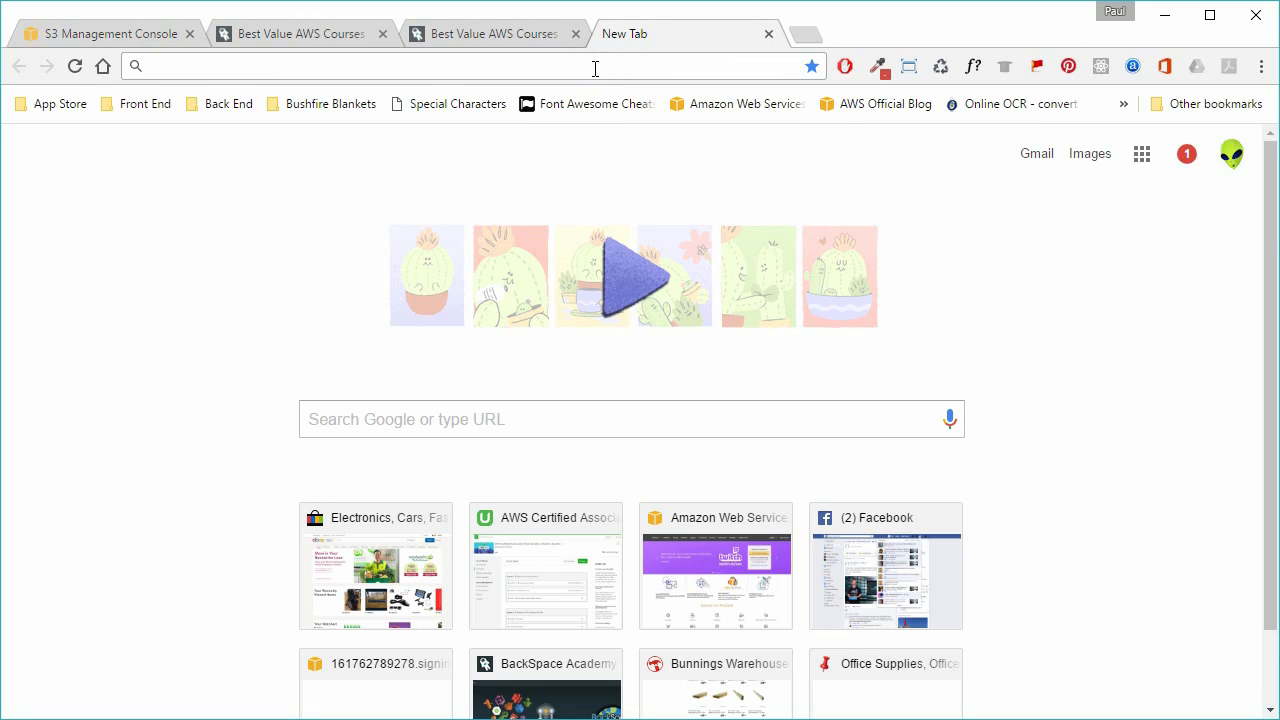
type("mdn")
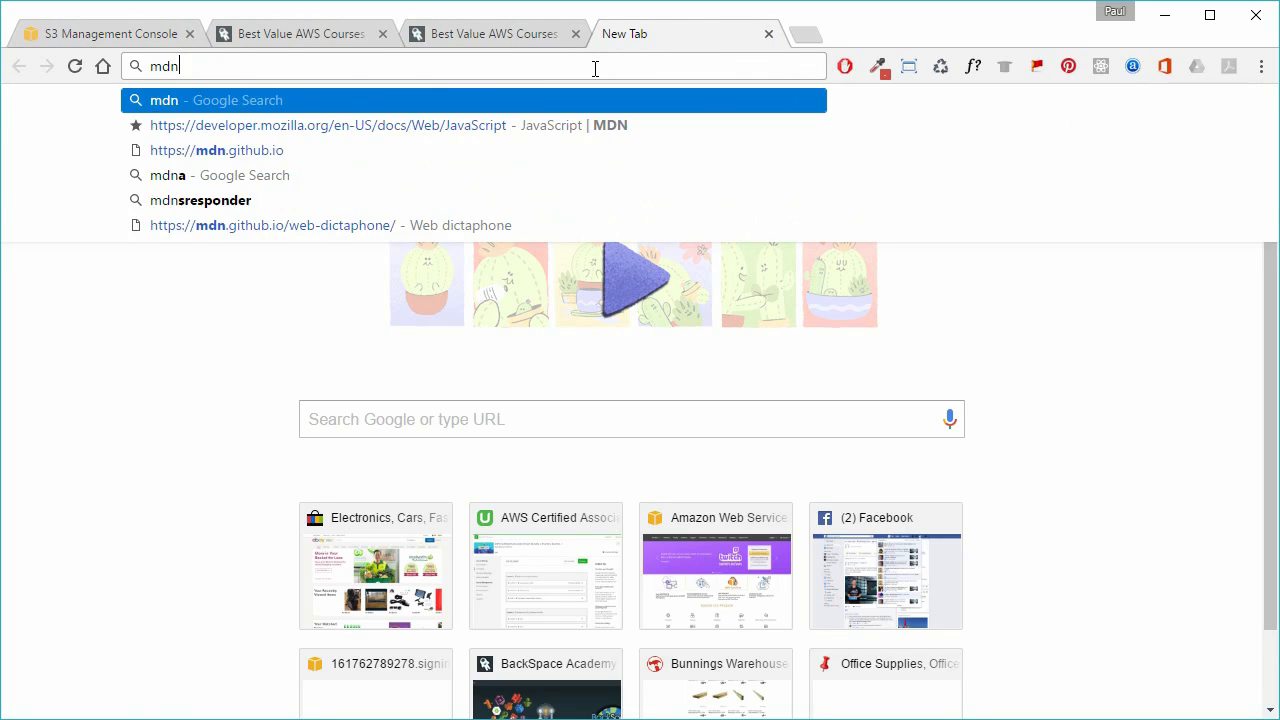
type(" mozilla")
key("Return")
left_click(251, 271)
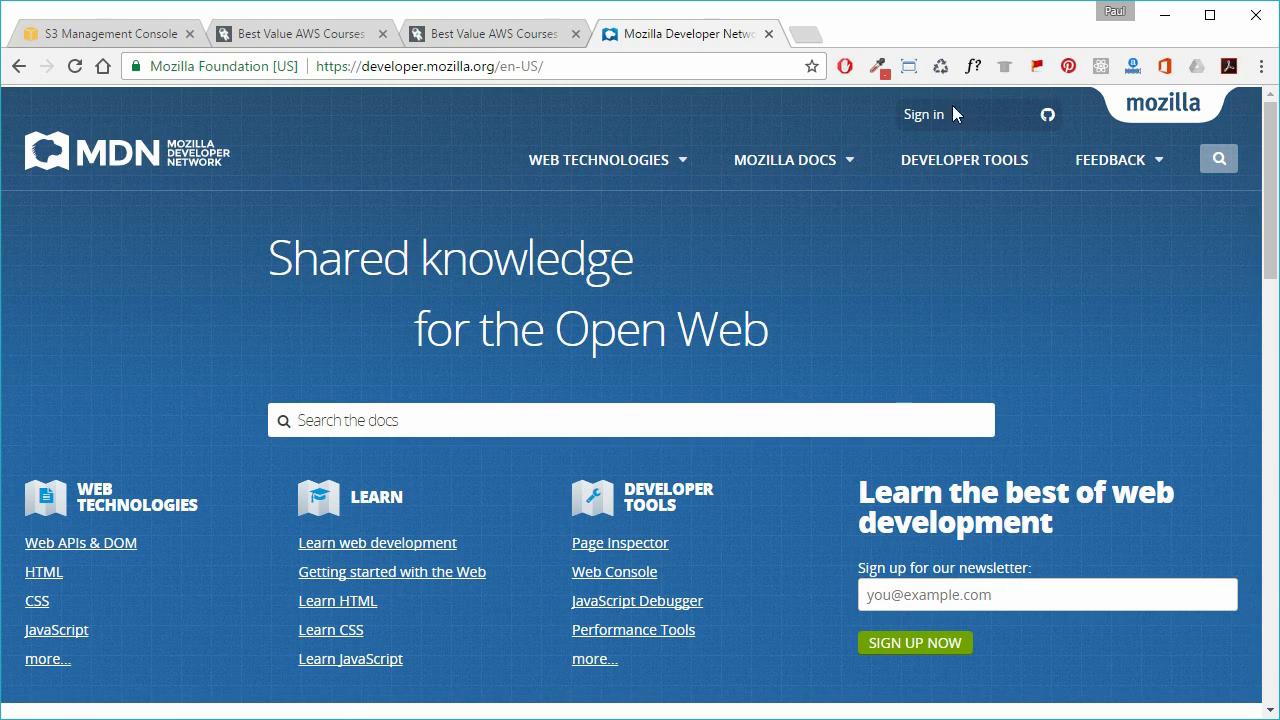
Step: Search the MDN docs for "listing of mime types" and open the Complete list of MIME types article
left_click(342, 422)
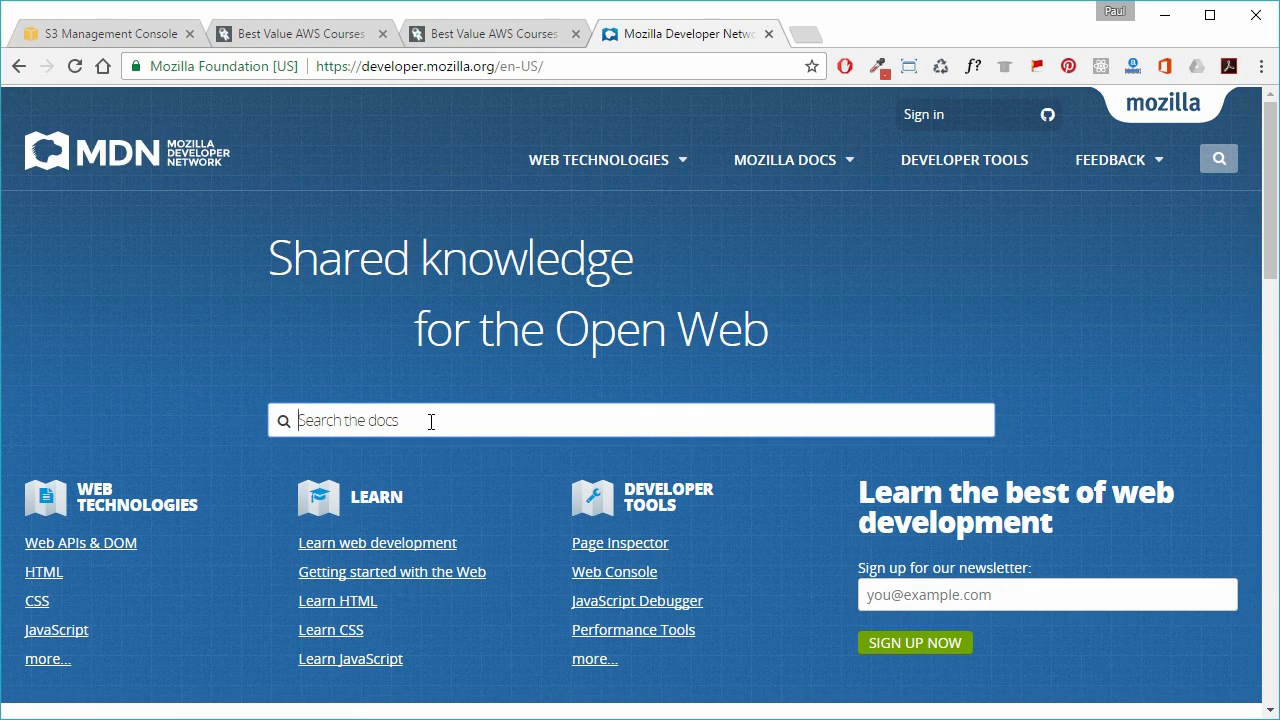
type("listing of mime types")
key("Return")
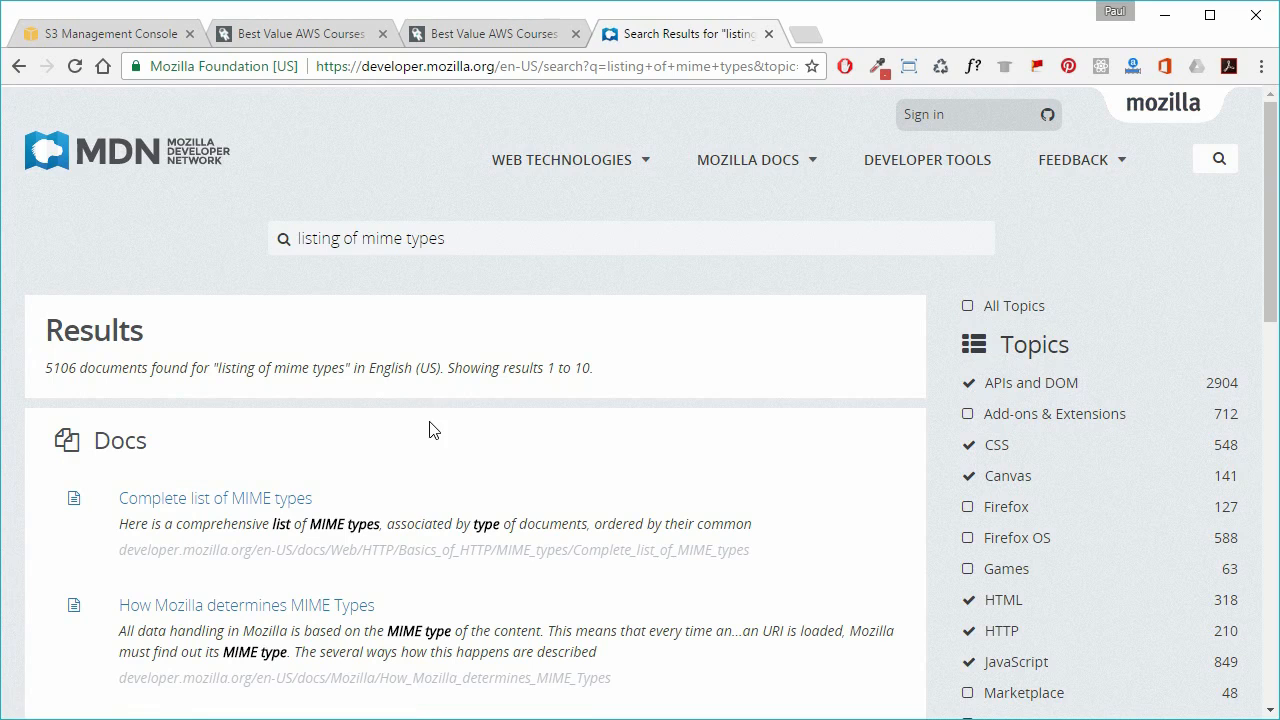
left_click(234, 496)
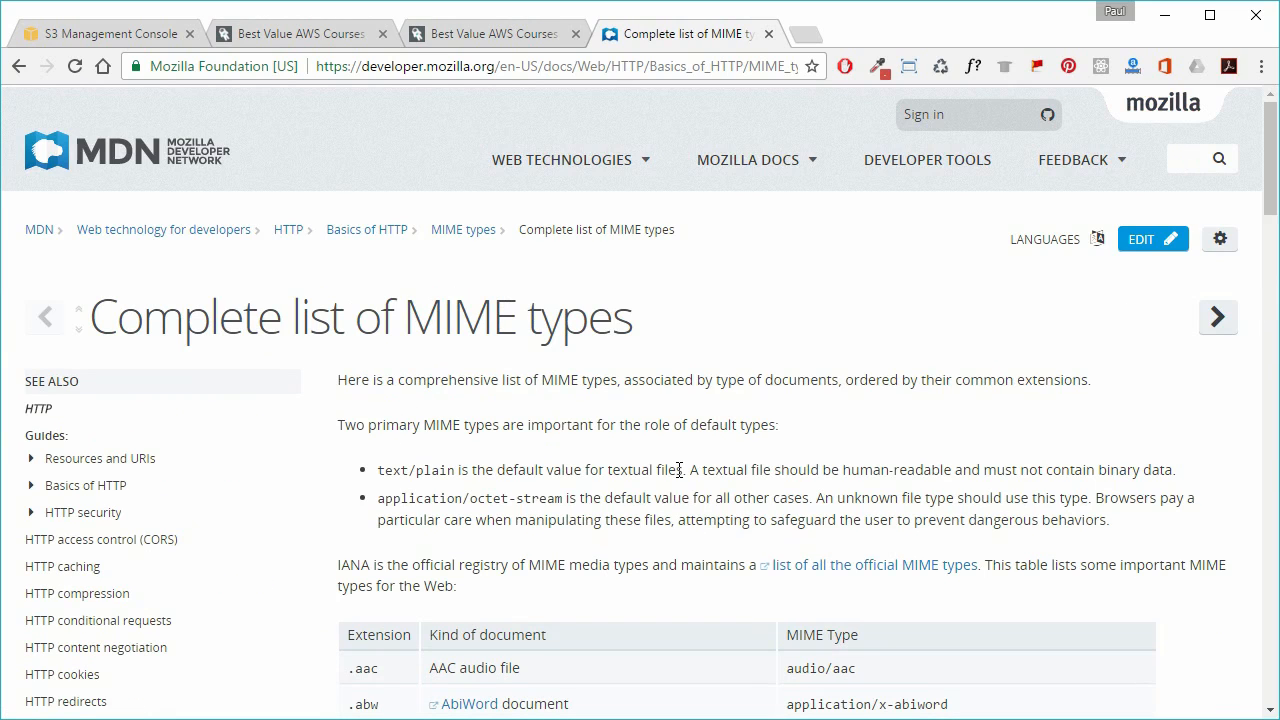
Step: Copy the MIME type image/svg+xml from the .svg row of the MIME types table
scroll(943, 369, "down", 6)
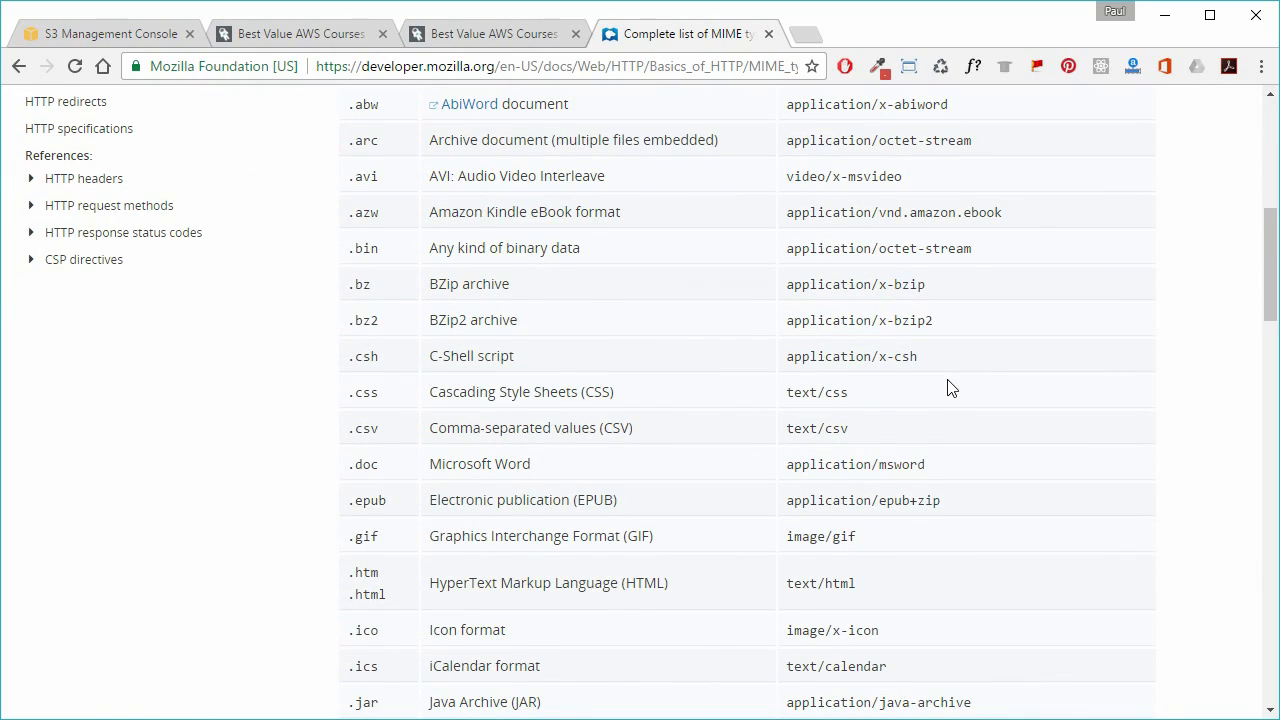
scroll(949, 388, "down", 9)
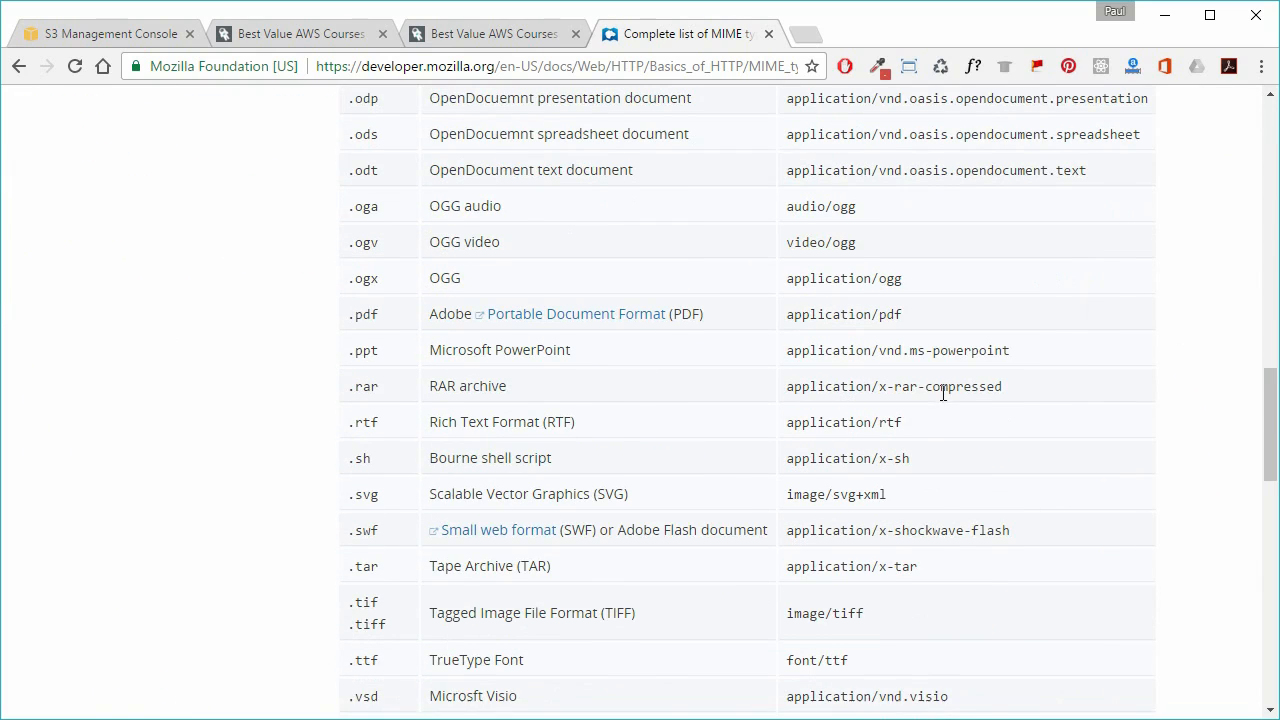
left_click_drag(901, 493, 784, 496)
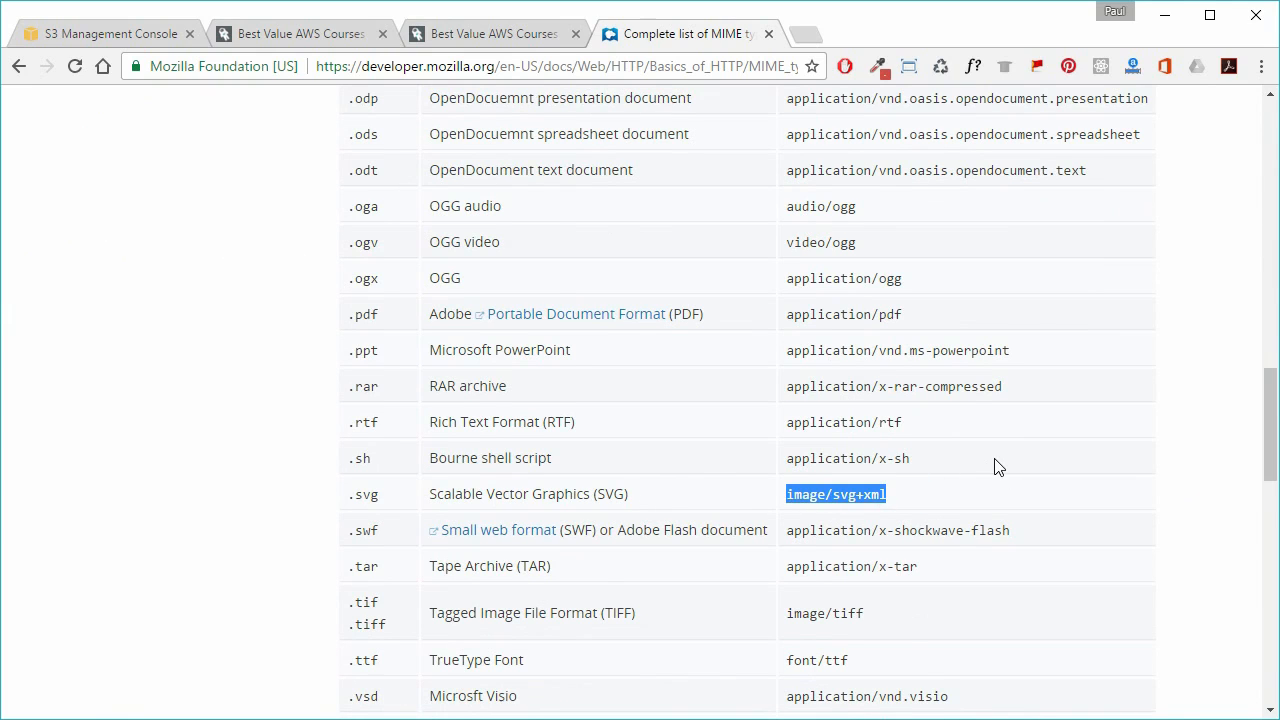
right_click(856, 497)
left_click(914, 522)
Step: Save the copied image/svg+xml as a Content-Type metadata entry in the S3 upload, and remove that entry again
left_click(104, 33)
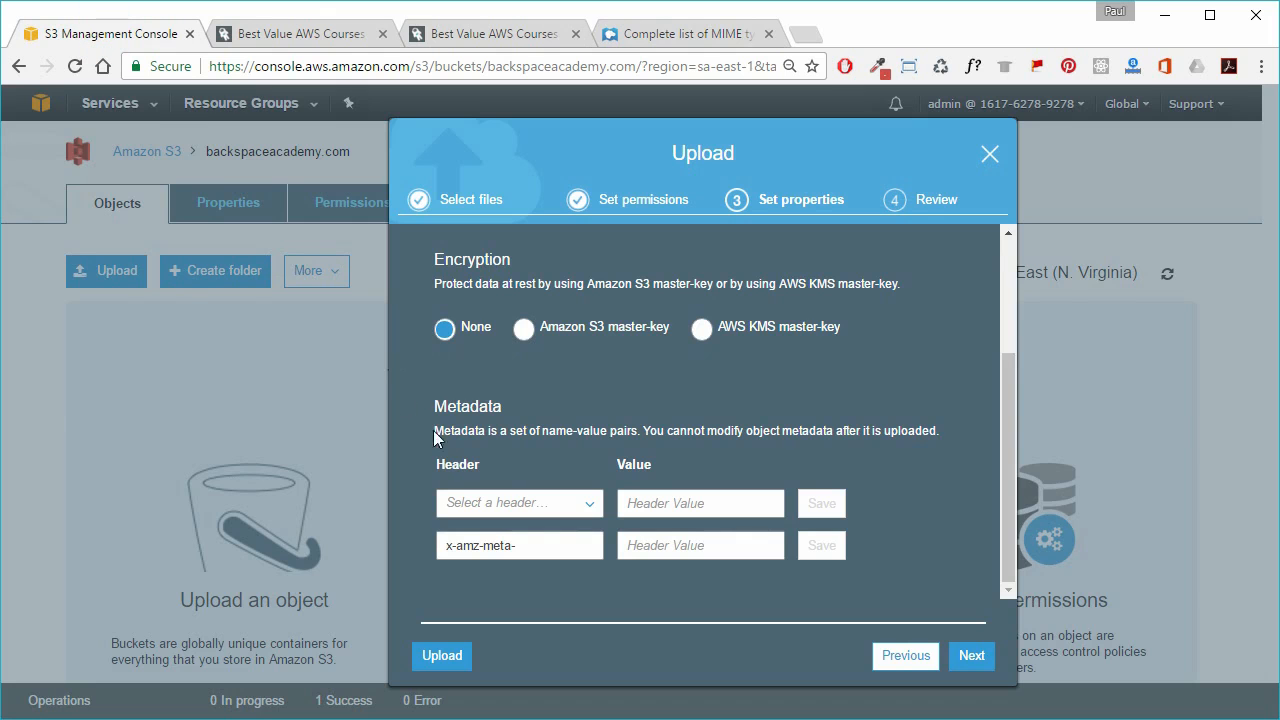
left_click(597, 502)
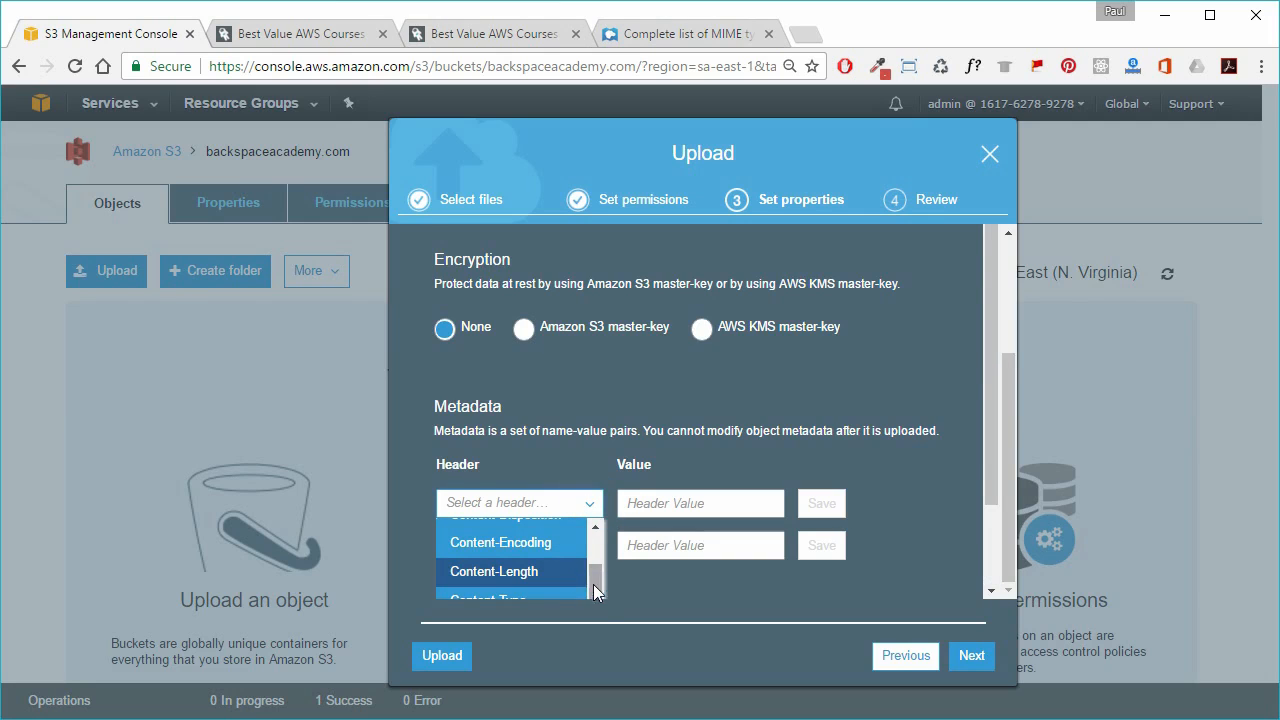
scroll(576, 590, "down", 2)
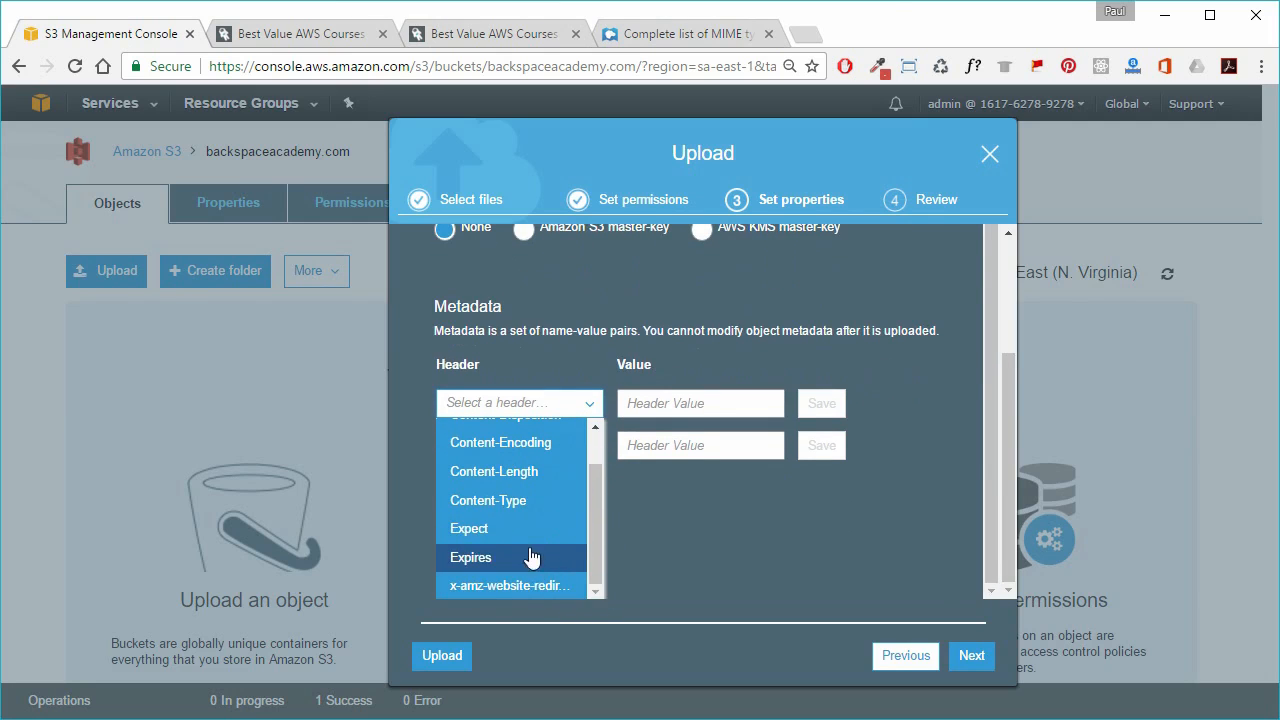
left_click(500, 500)
right_click(662, 507)
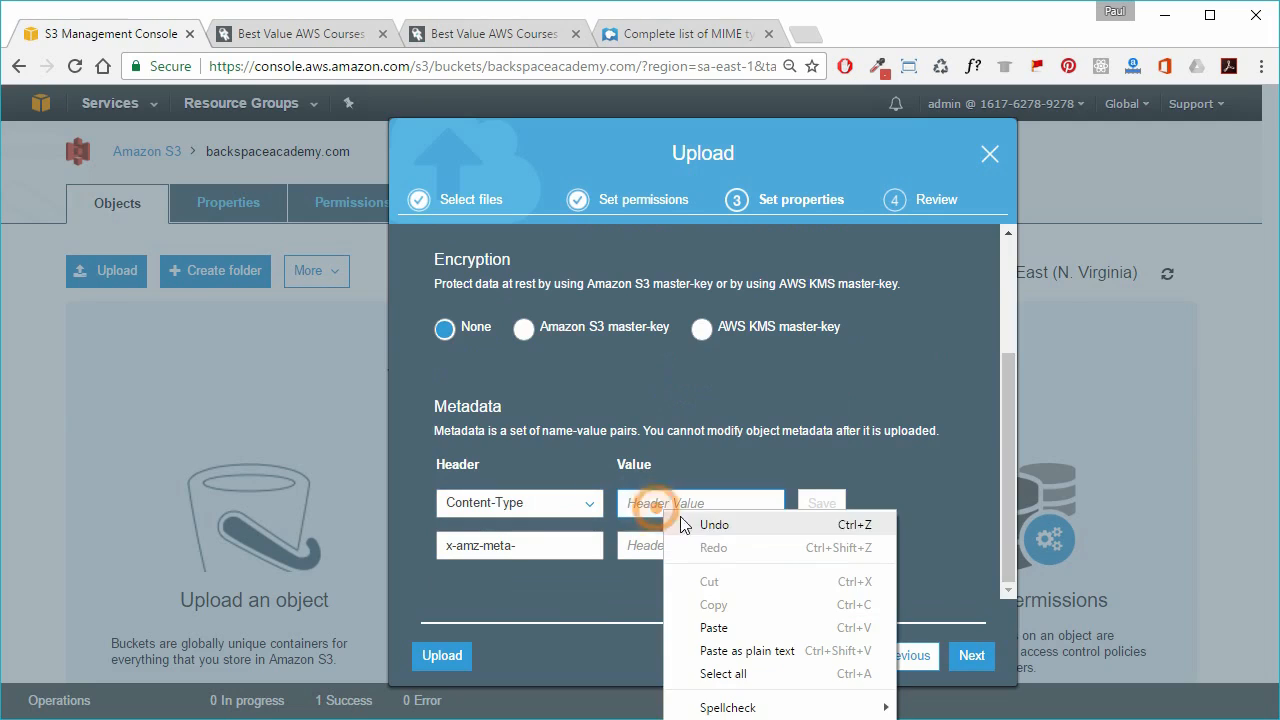
left_click(747, 651)
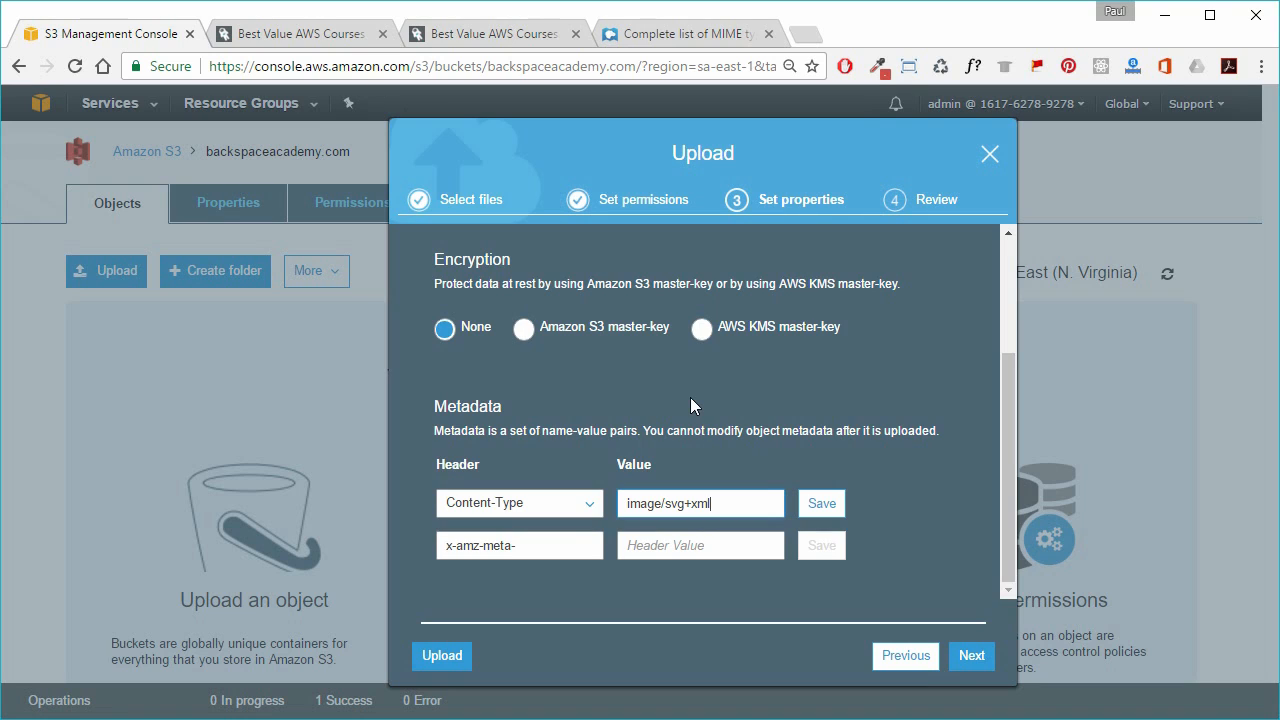
left_click(822, 503)
left_click(805, 463)
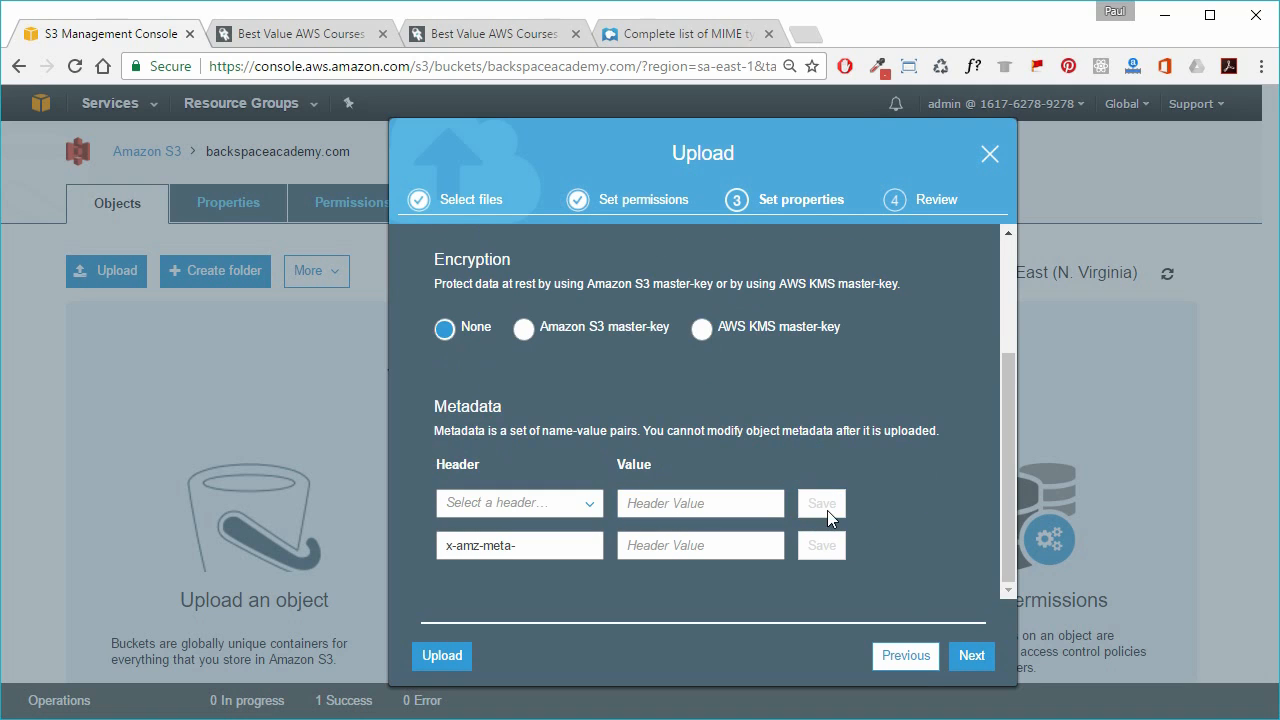
Step: Review the upload's files, permissions and properties, and upload the website files to the bucket
left_click(972, 658)
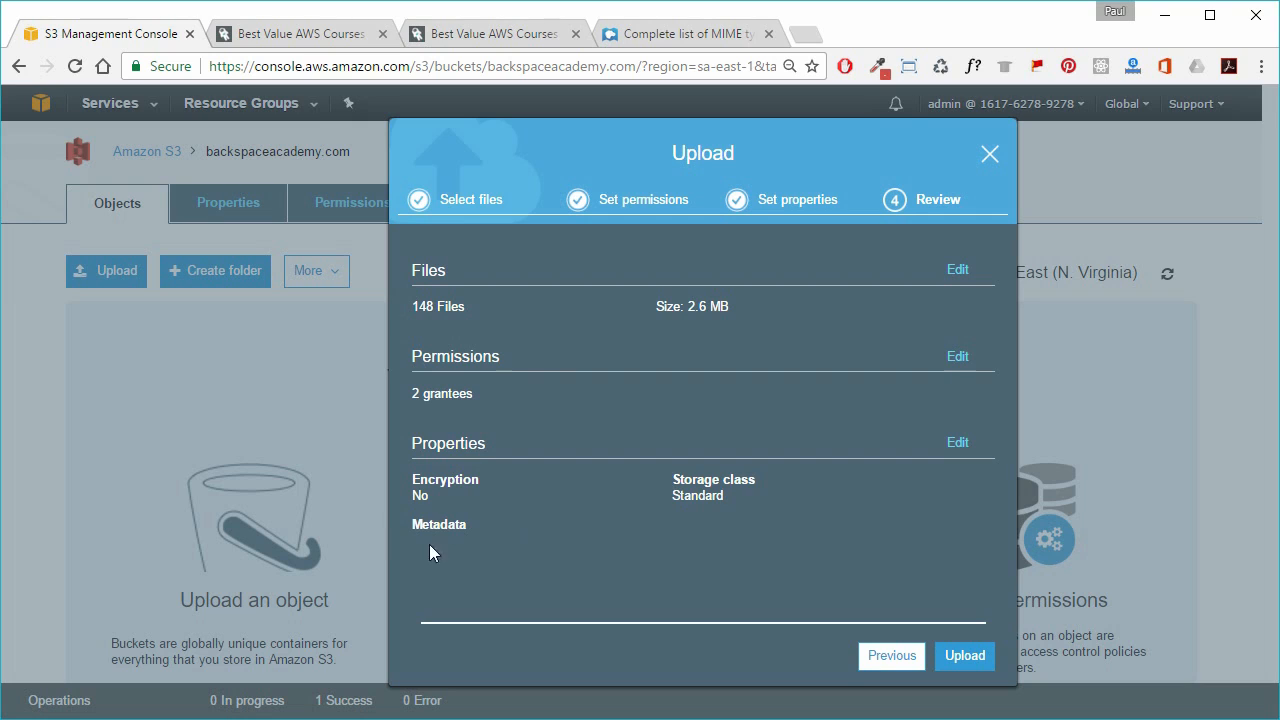
triple_click(468, 528)
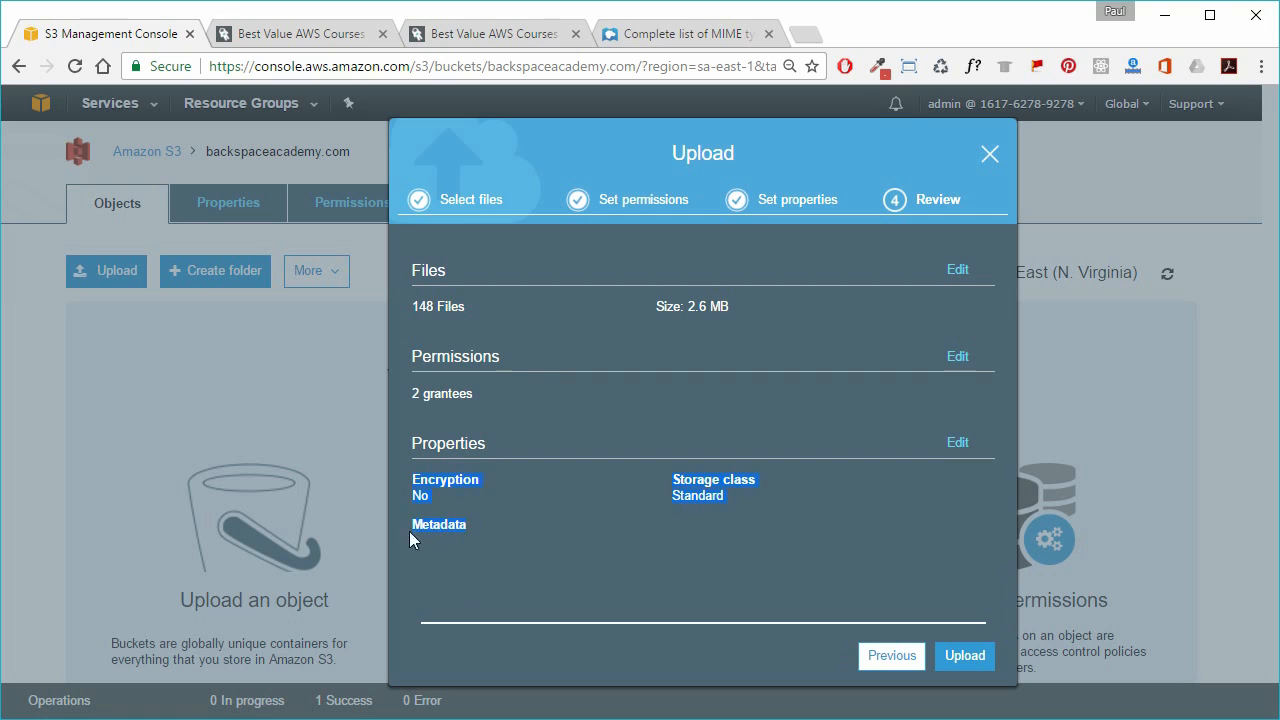
left_click(438, 555)
left_click(732, 501)
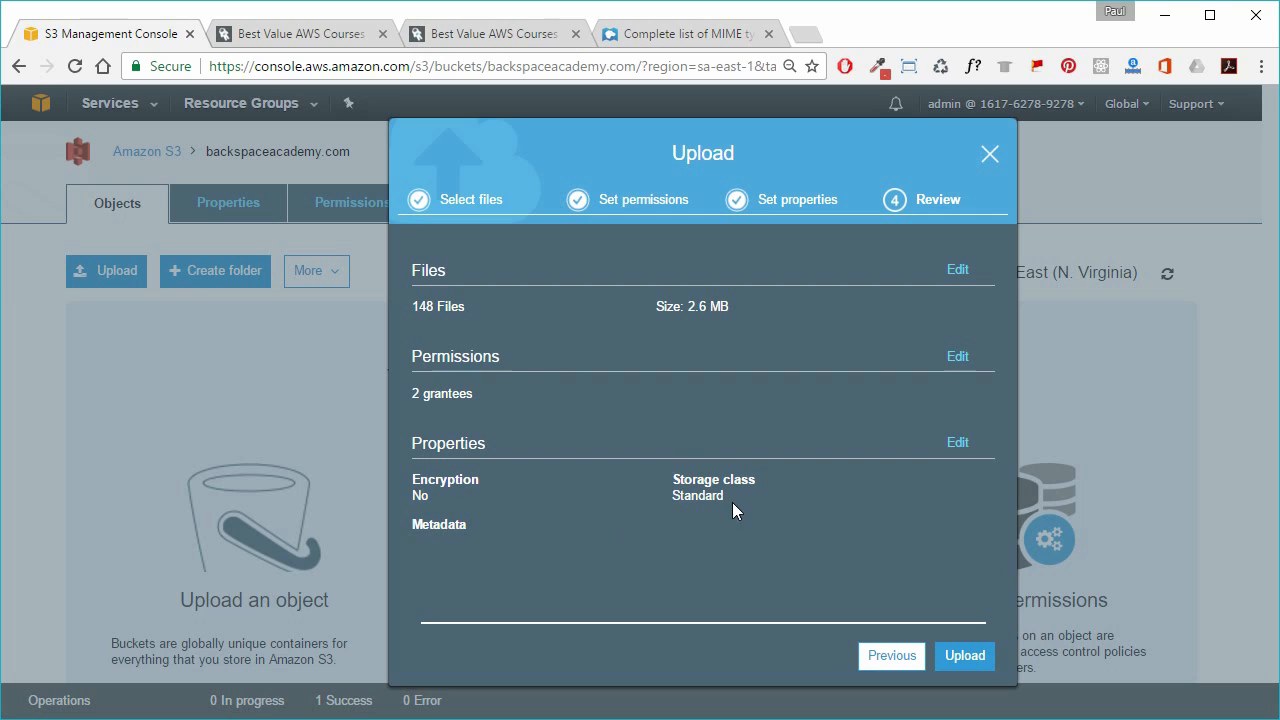
left_click(955, 656)
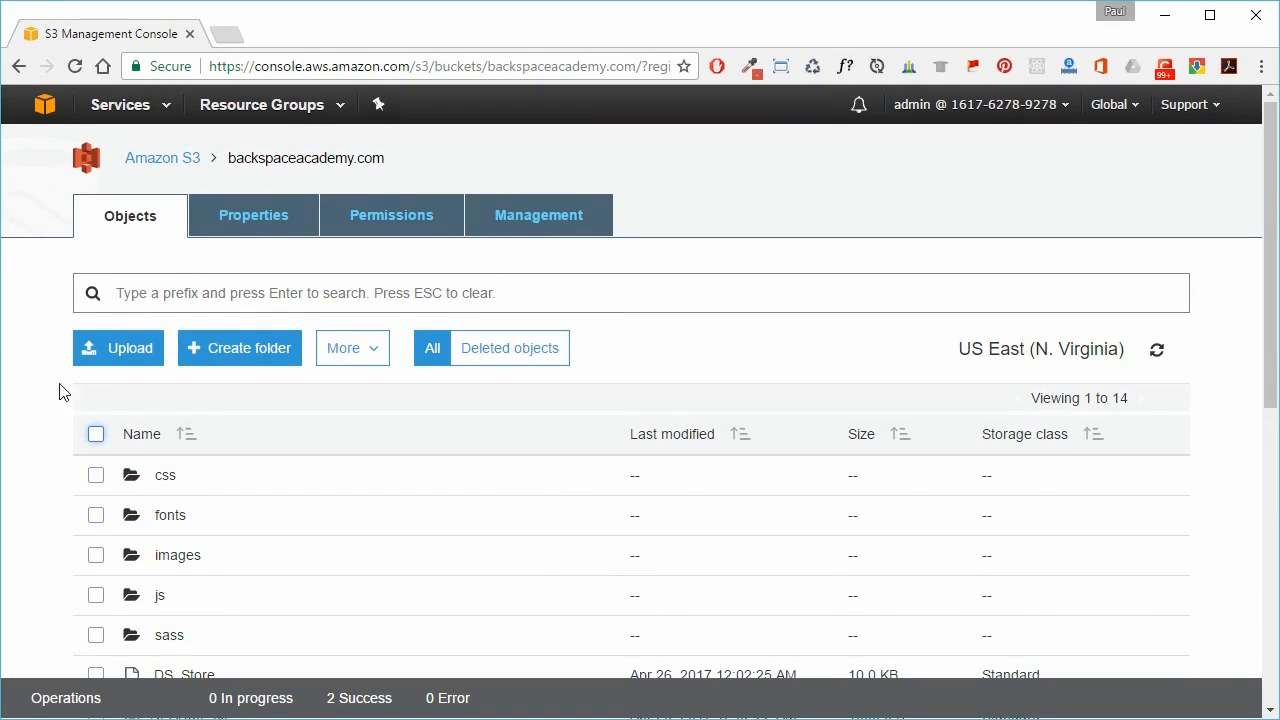
Step: Select all folders and files in the backspaceacademy.com bucket and make them public
left_click(96, 435)
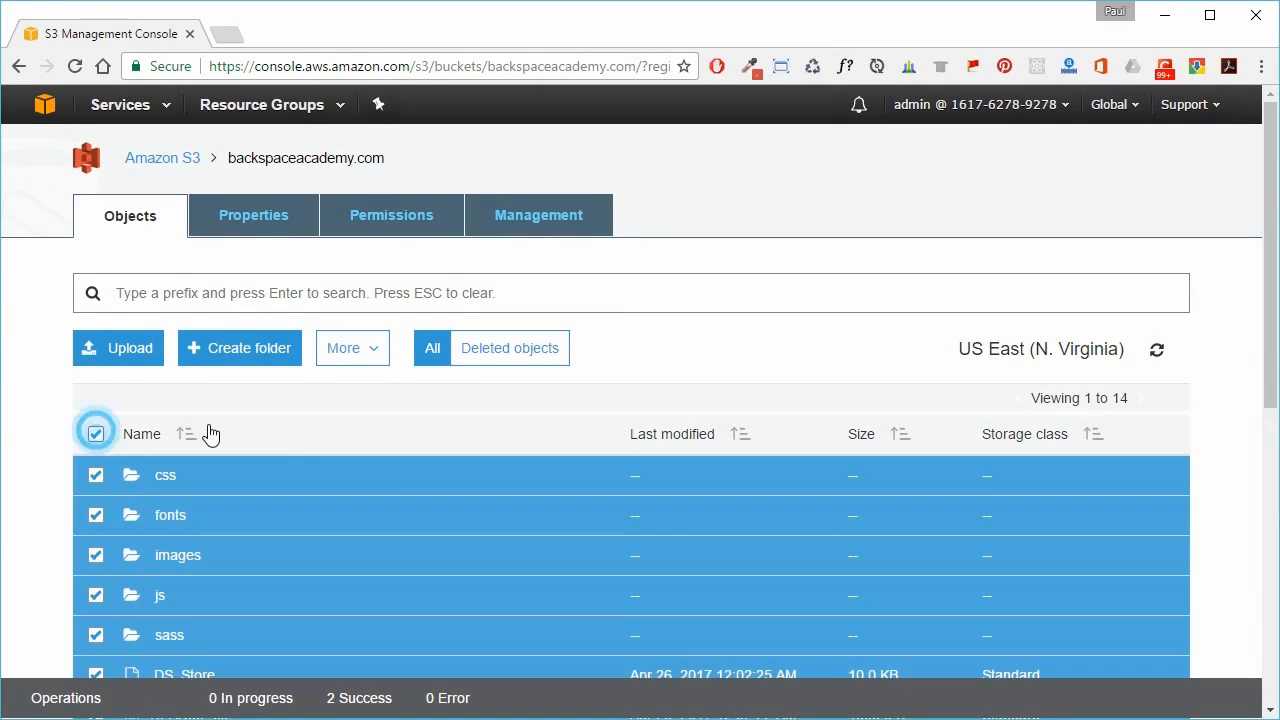
scroll(375, 490, "down", 2)
scroll(375, 490, "up", 2)
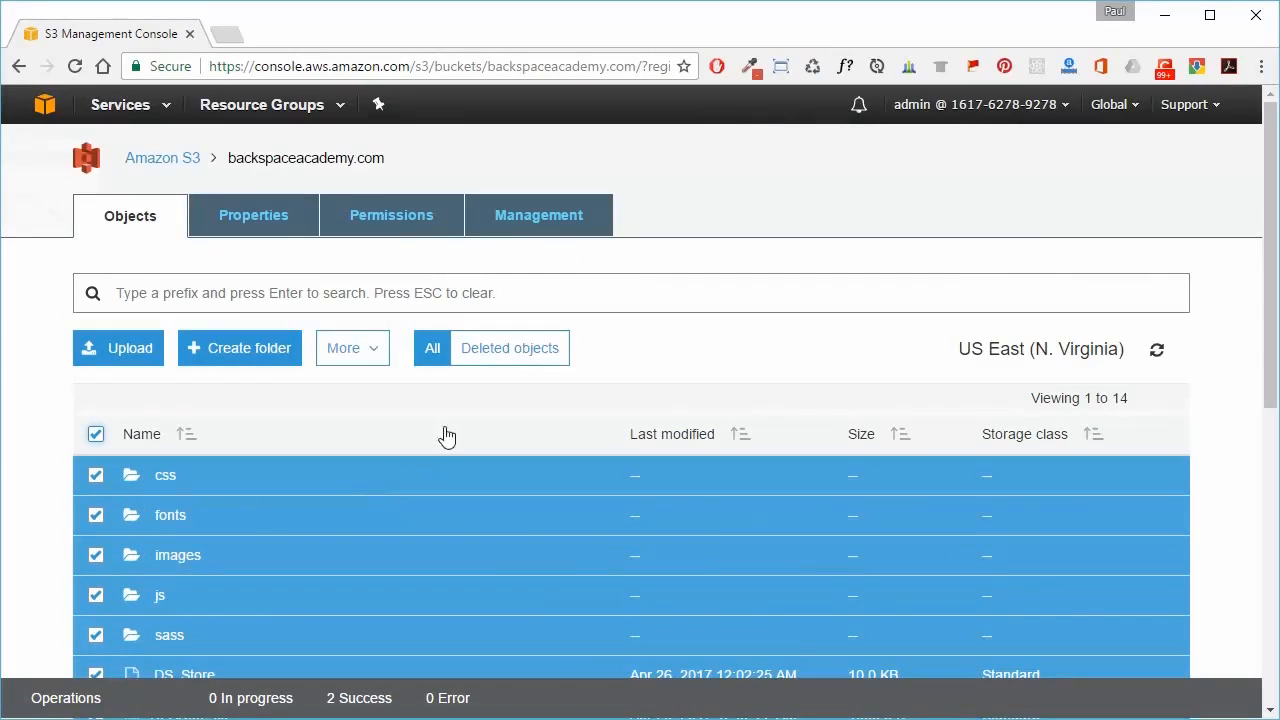
left_click(373, 358)
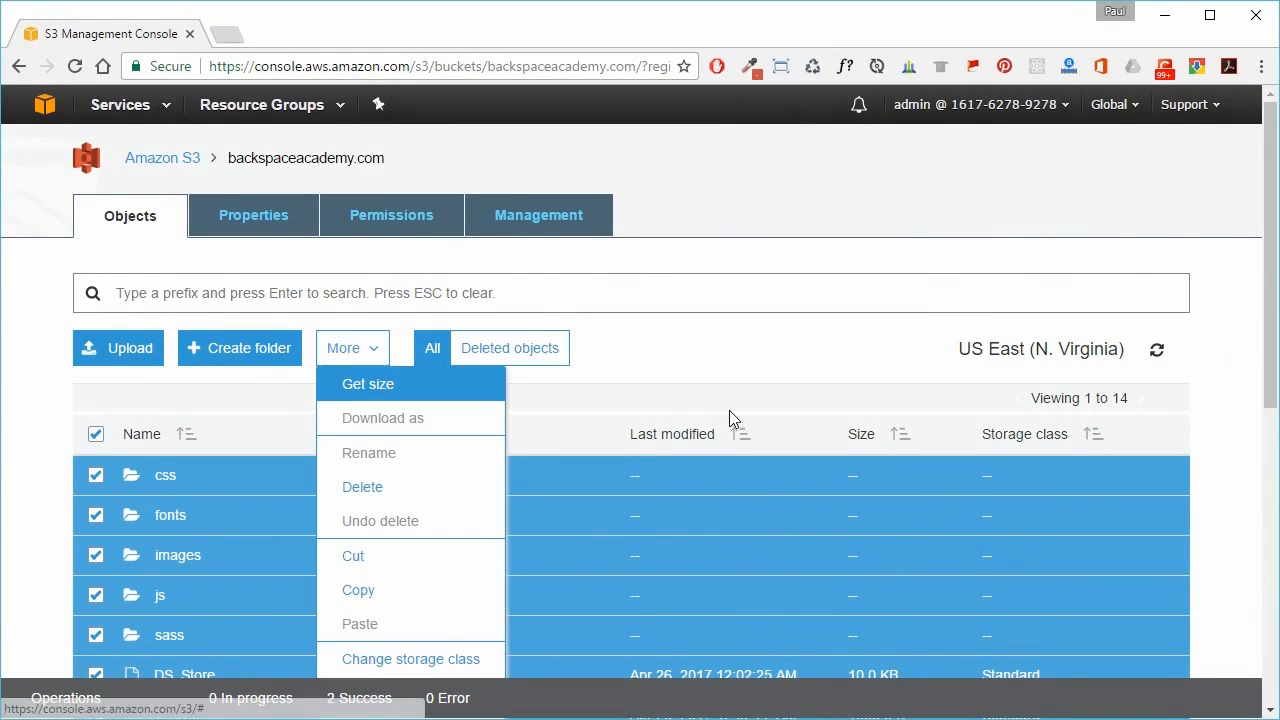
scroll(731, 418, "down", 3)
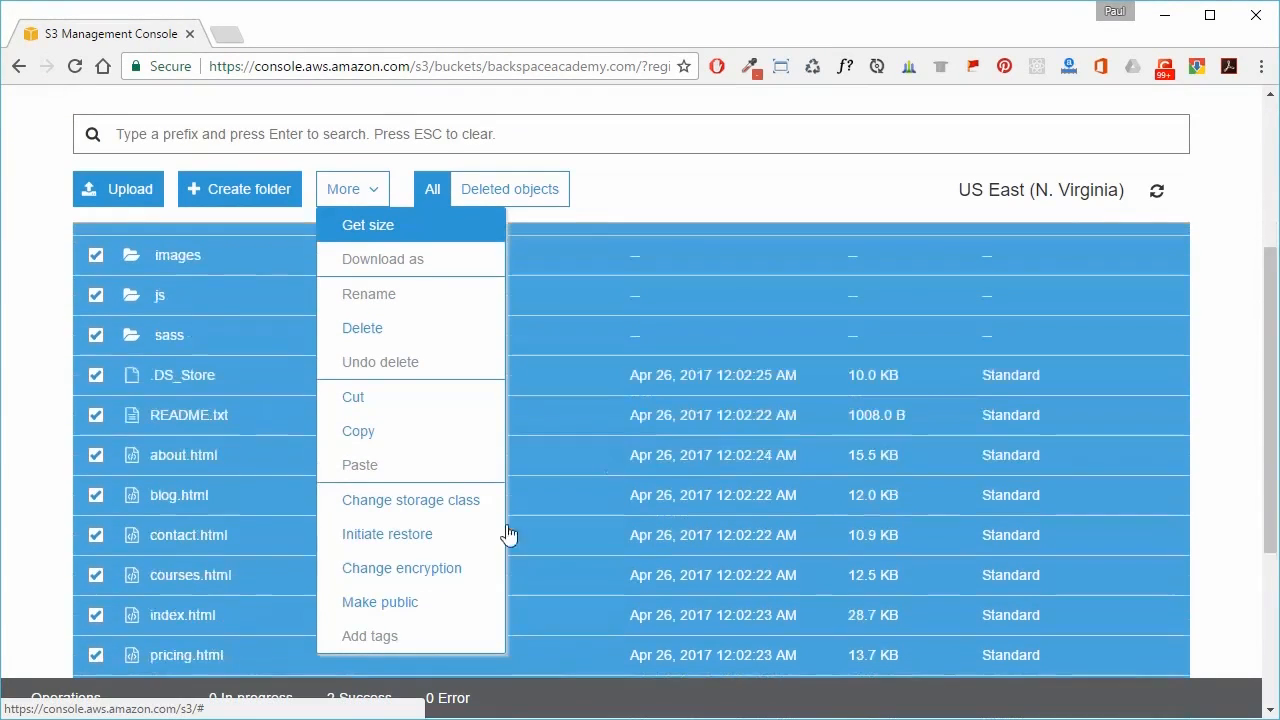
left_click(391, 603)
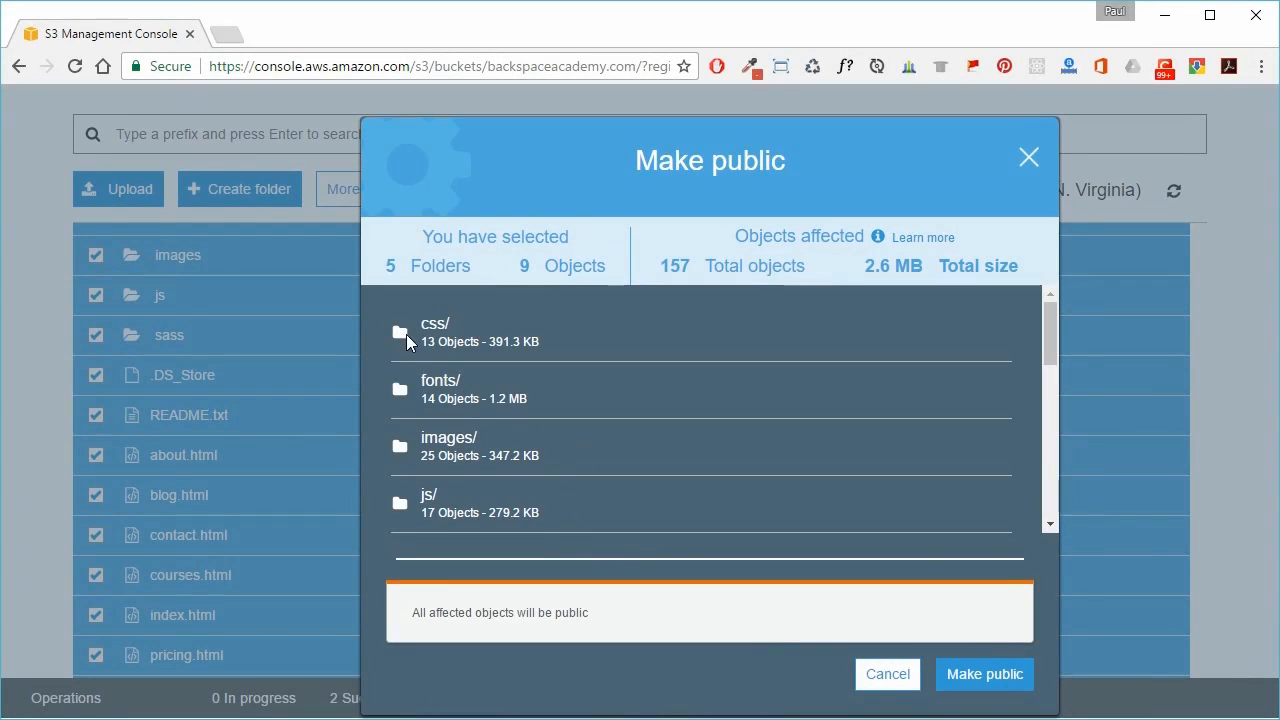
left_click(980, 675)
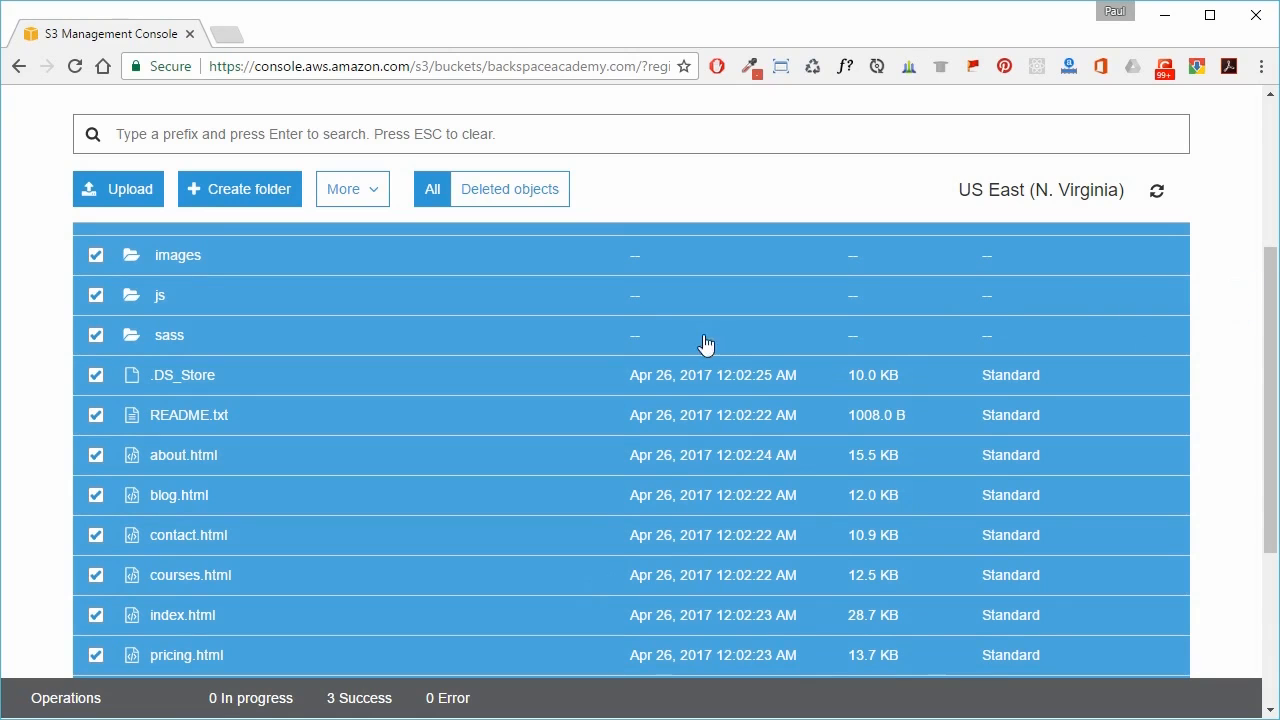
Step: Enable static website hosting for the bucket with index.html as the index document and no error document
scroll(718, 362, "up", 3)
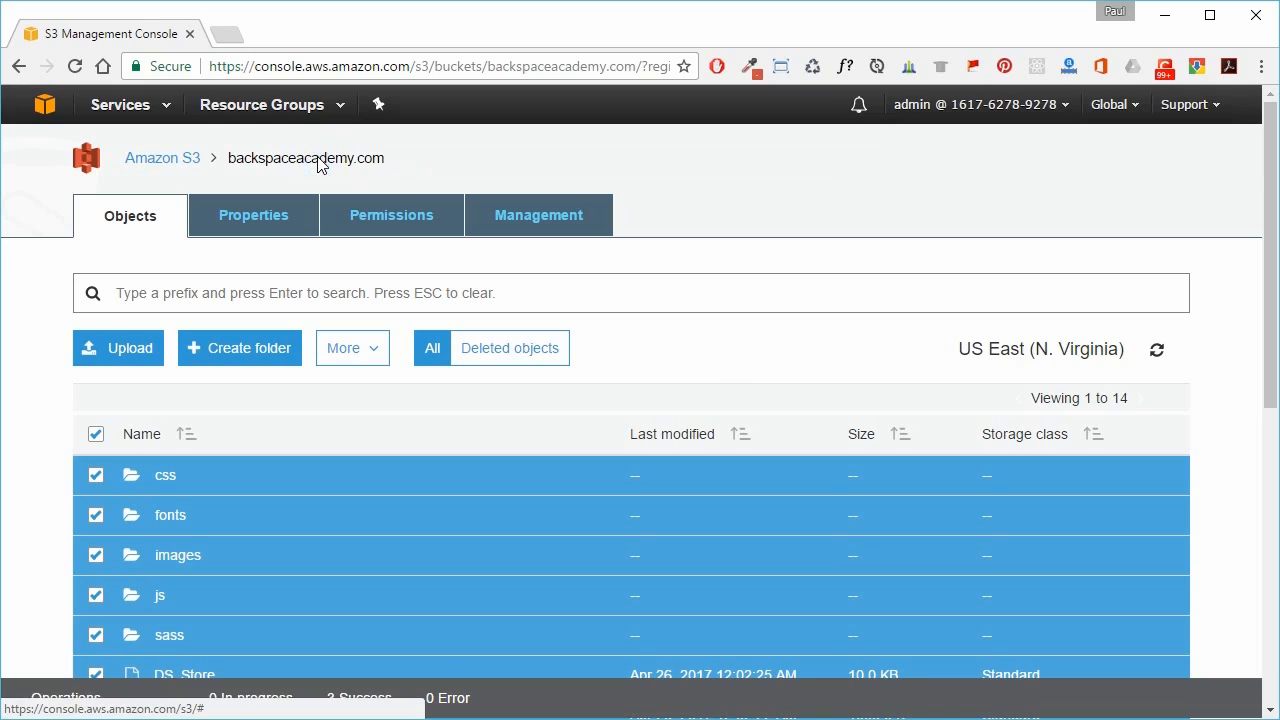
left_click(249, 222)
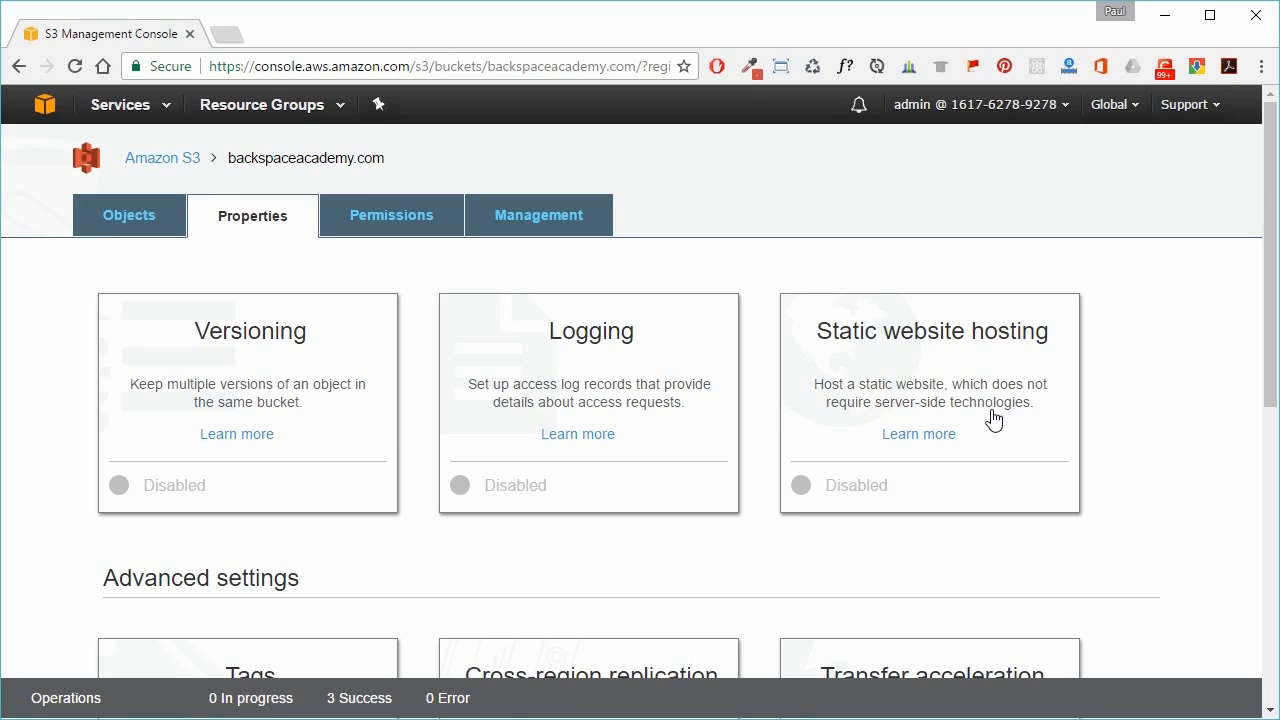
left_click(895, 339)
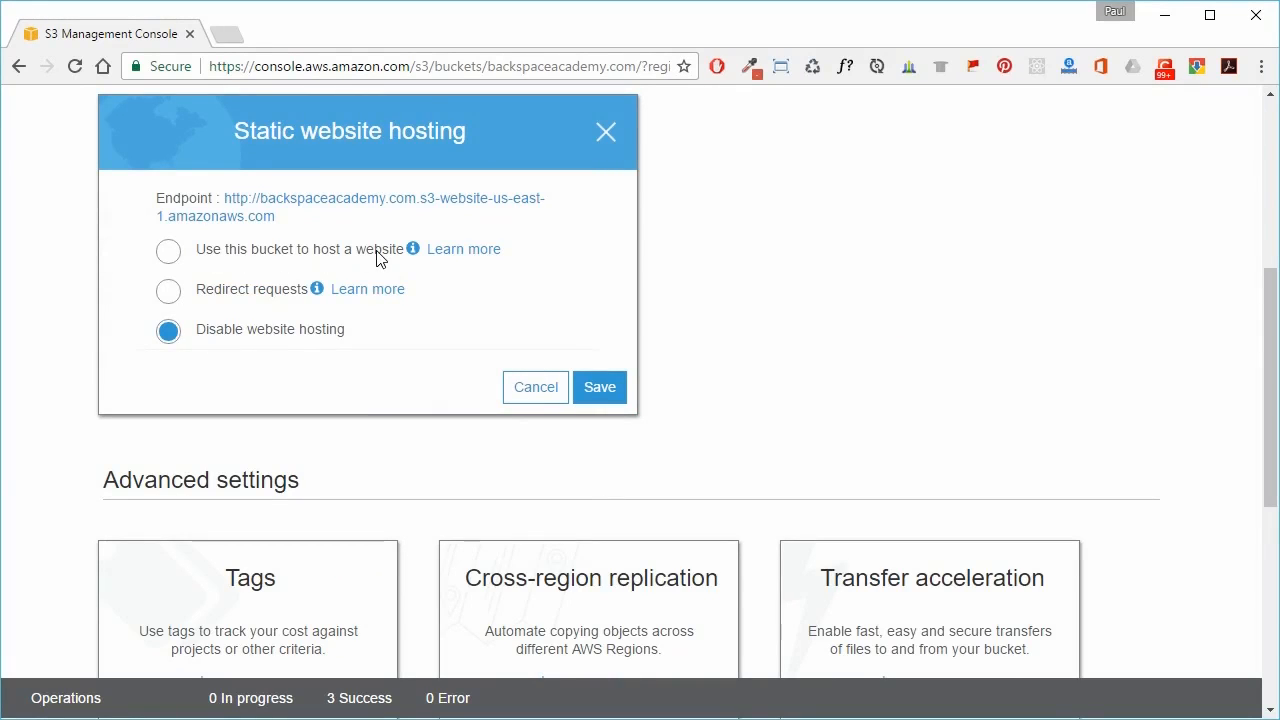
left_click(166, 256)
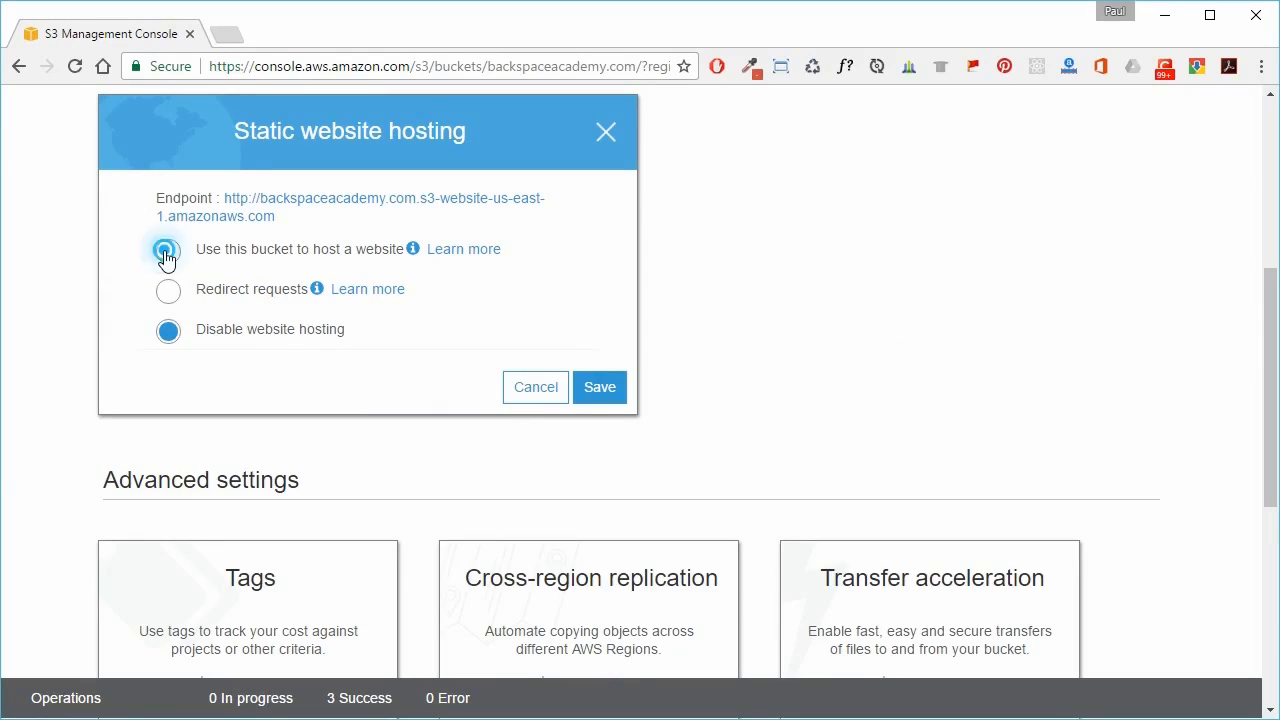
left_click(240, 328)
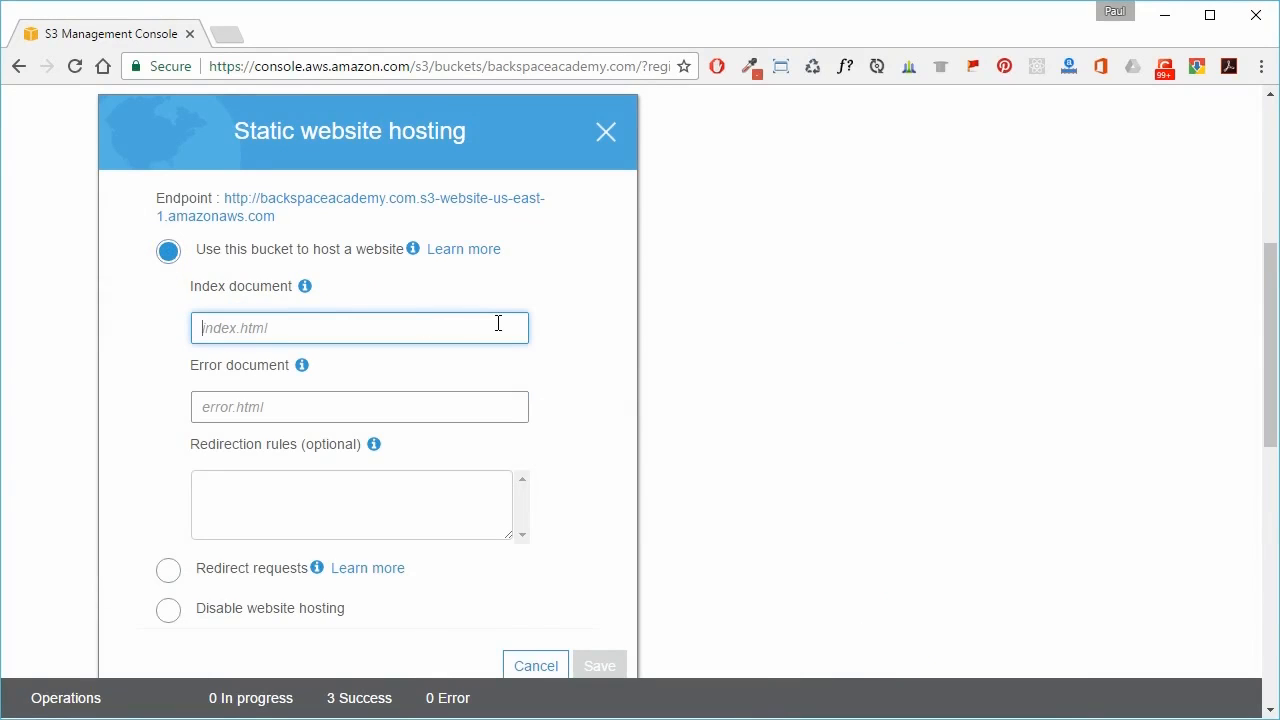
type("index.html")
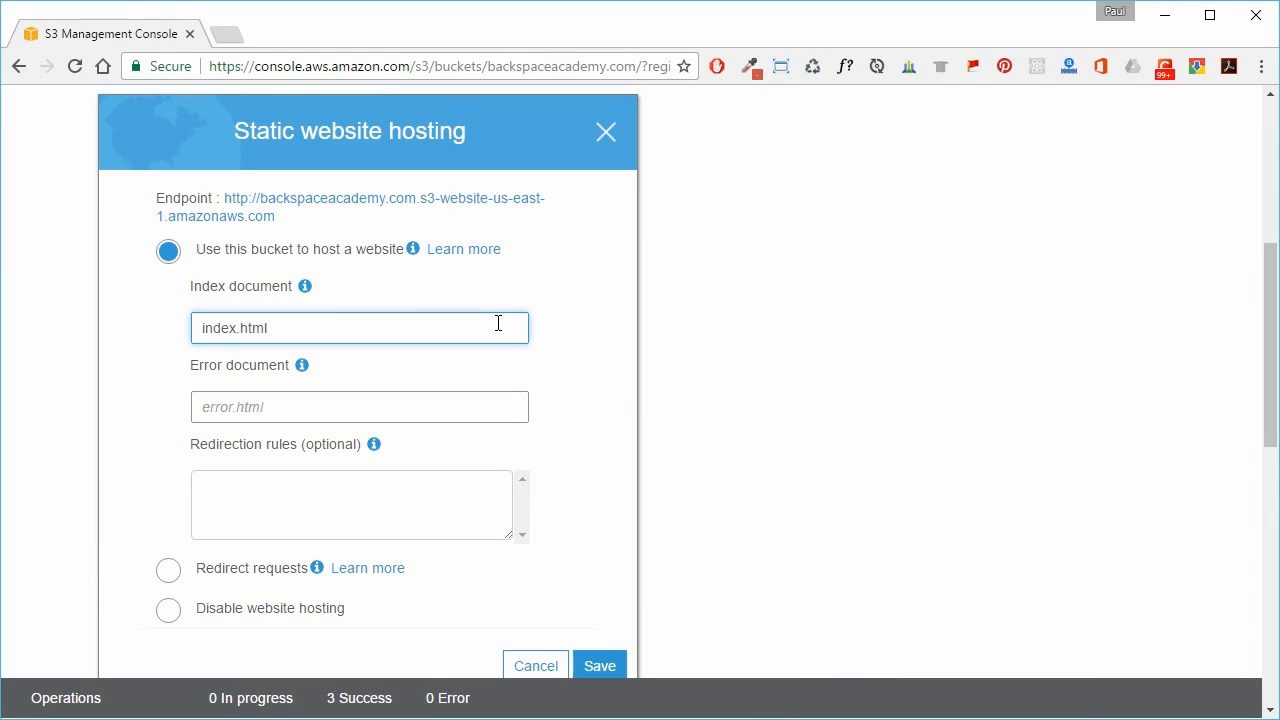
left_click(297, 406)
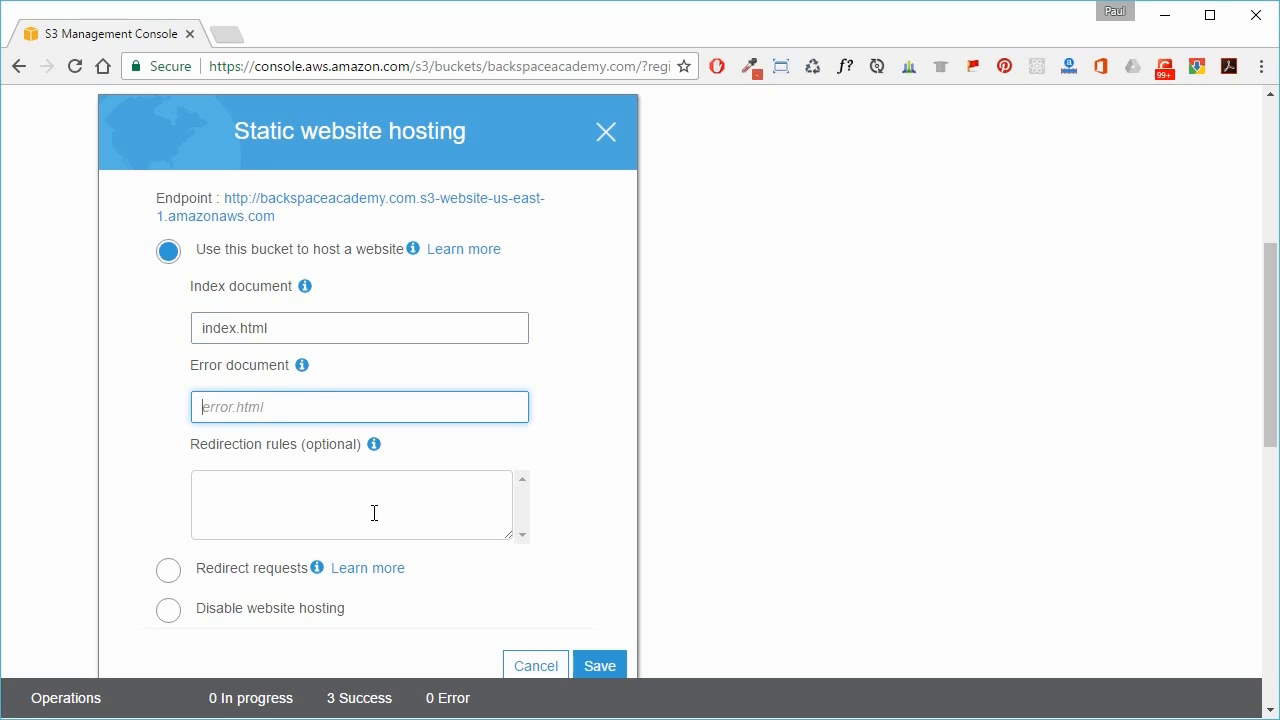
scroll(374, 513, "down", 1)
left_click(596, 578)
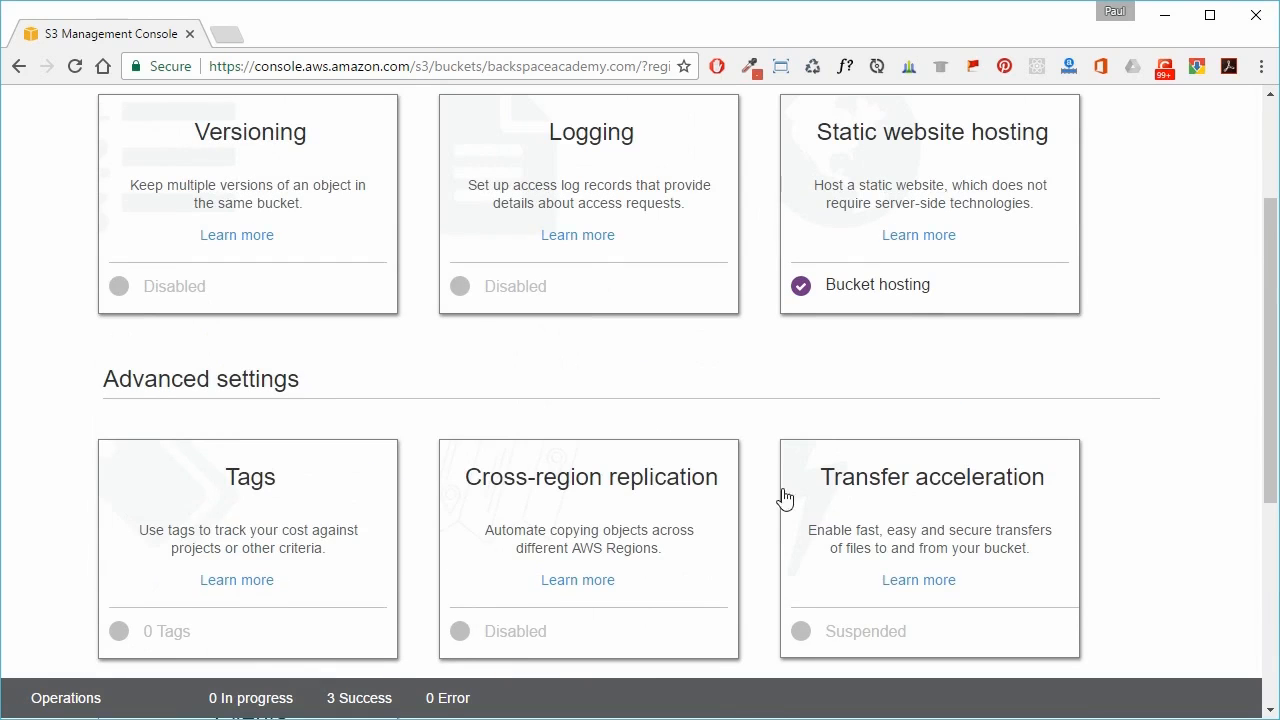
Step: Open the bucket's website endpoint from its static website hosting settings to view the hosted site
left_click(866, 283)
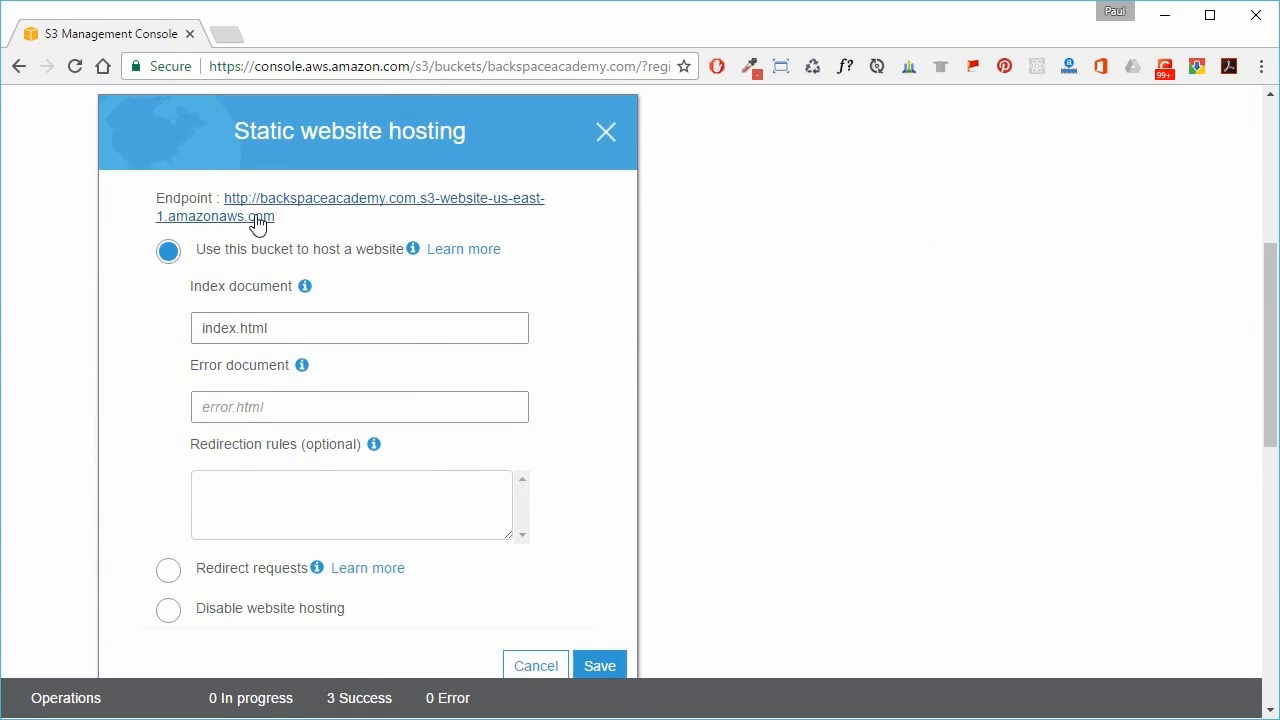
left_click(334, 199)
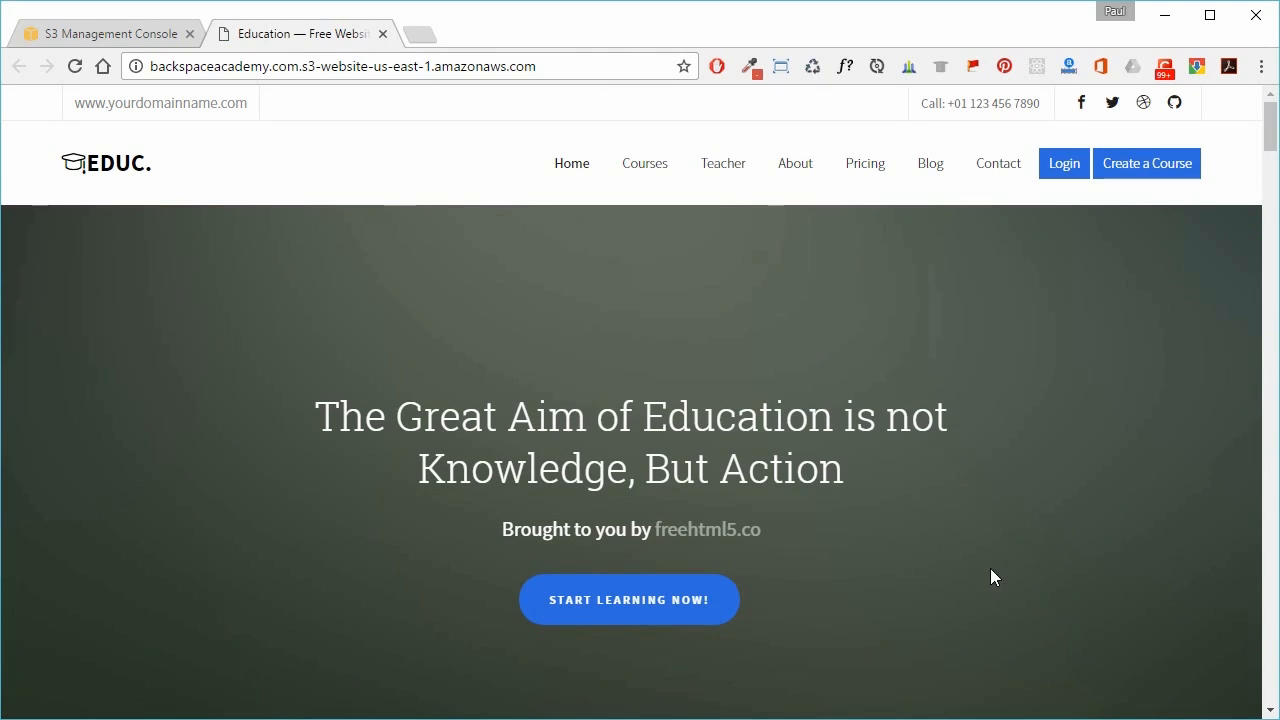
Step: Look over the hosted website's home page and compare it with the bucket's static website hosting settings
scroll(998, 540, "down", 6)
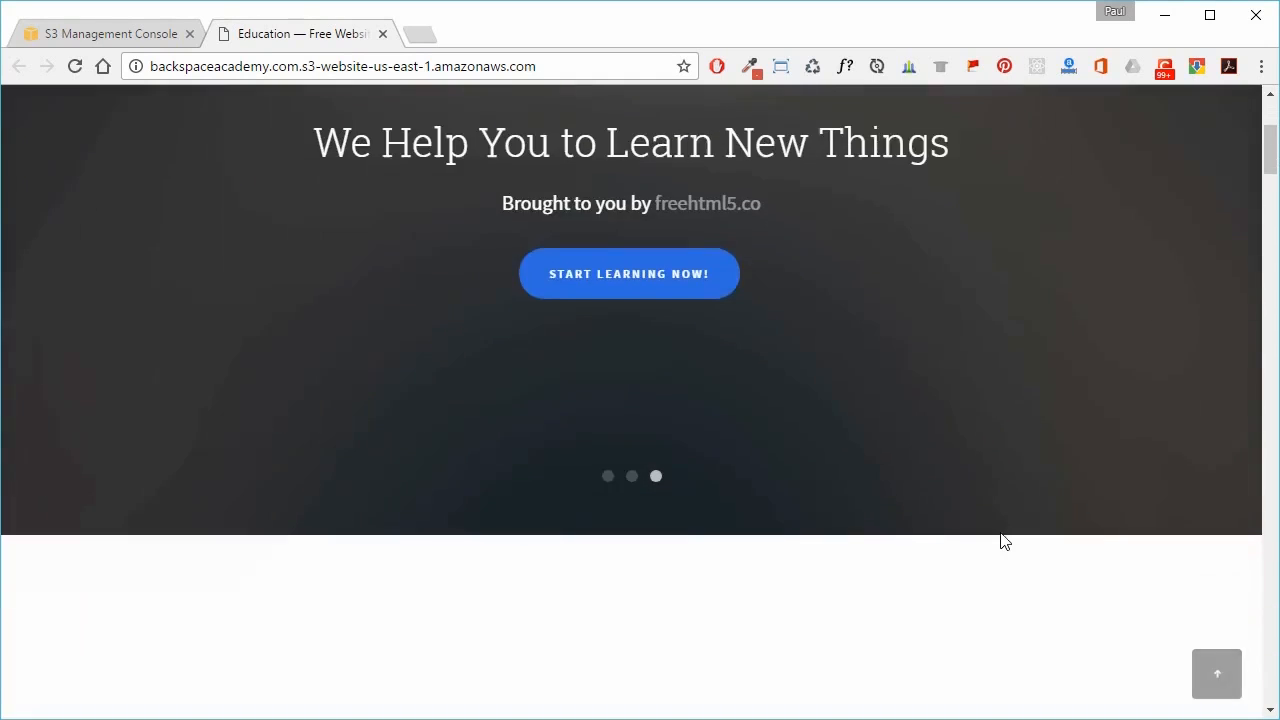
scroll(1003, 538, "up", 8)
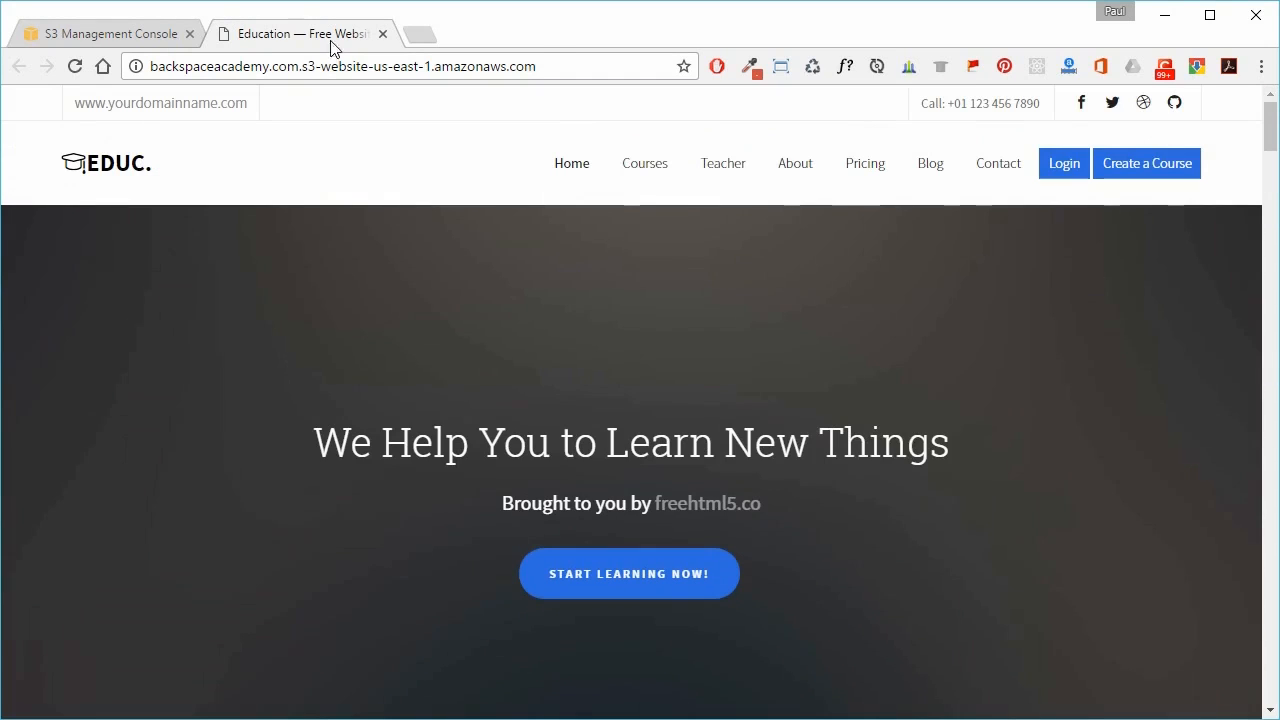
left_click(182, 40)
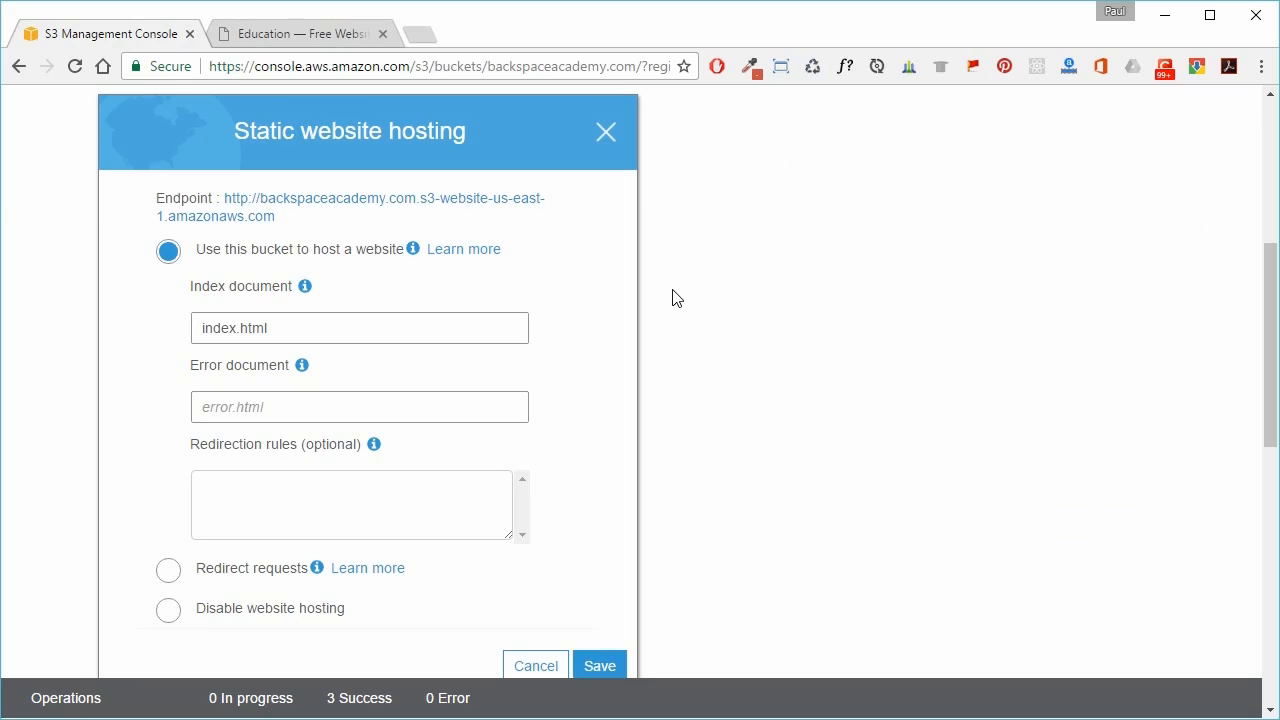
left_click(300, 34)
left_click(152, 66)
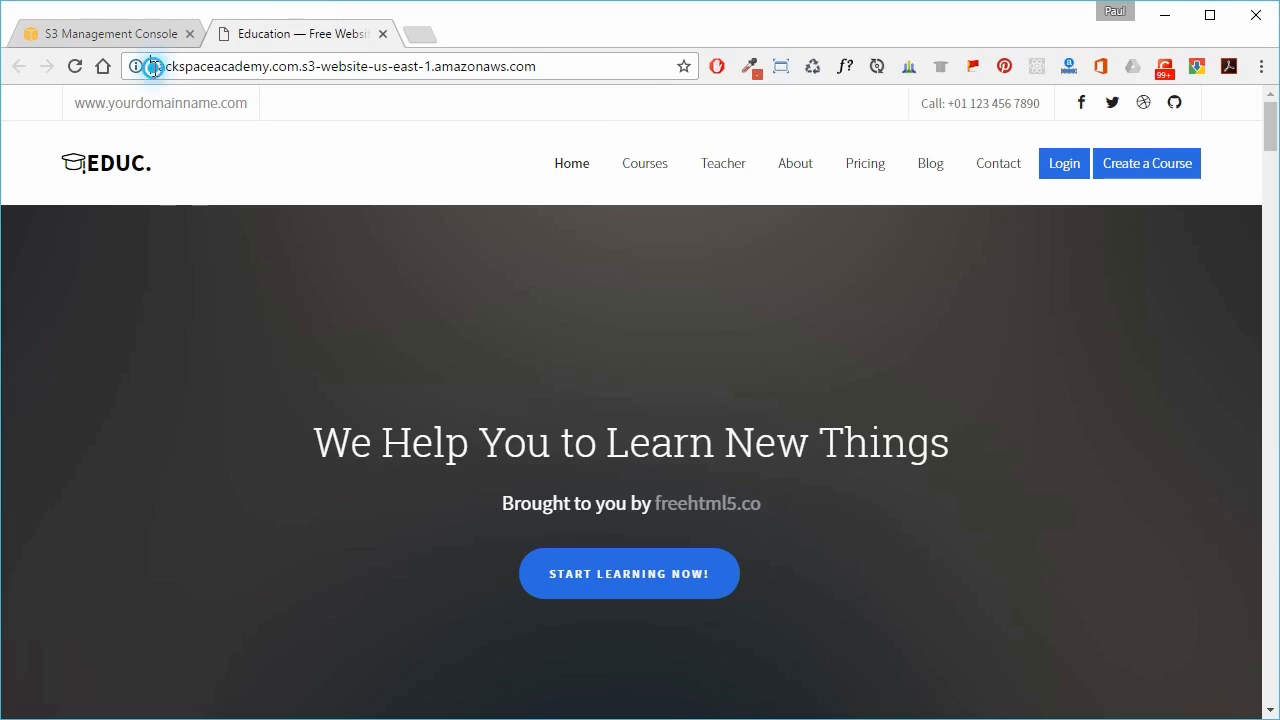
left_click(185, 66)
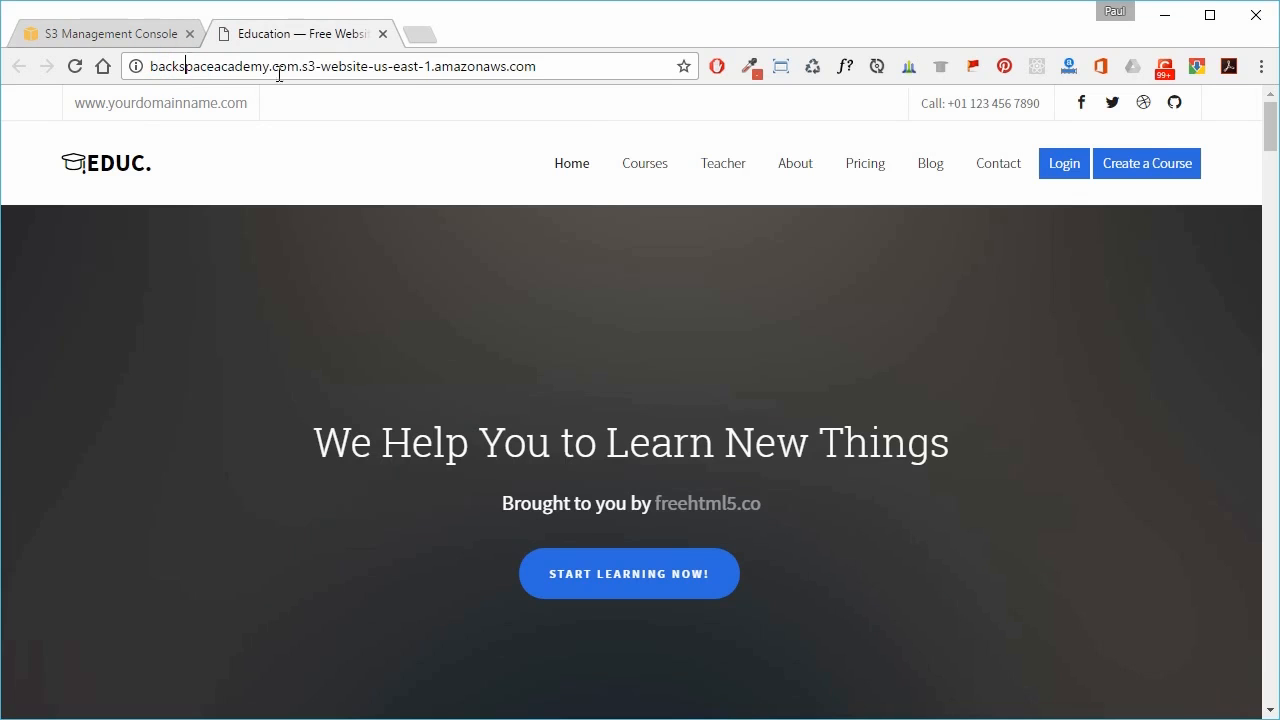
left_click(151, 66)
type("www")
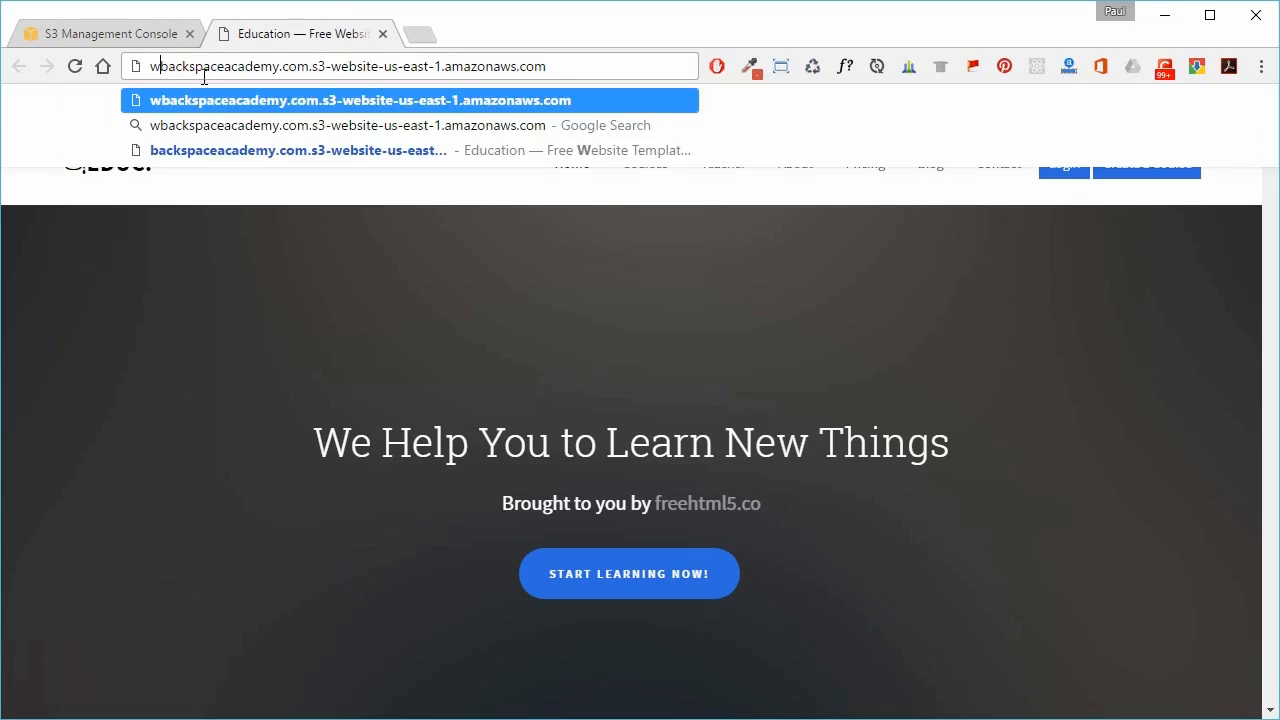
type(".")
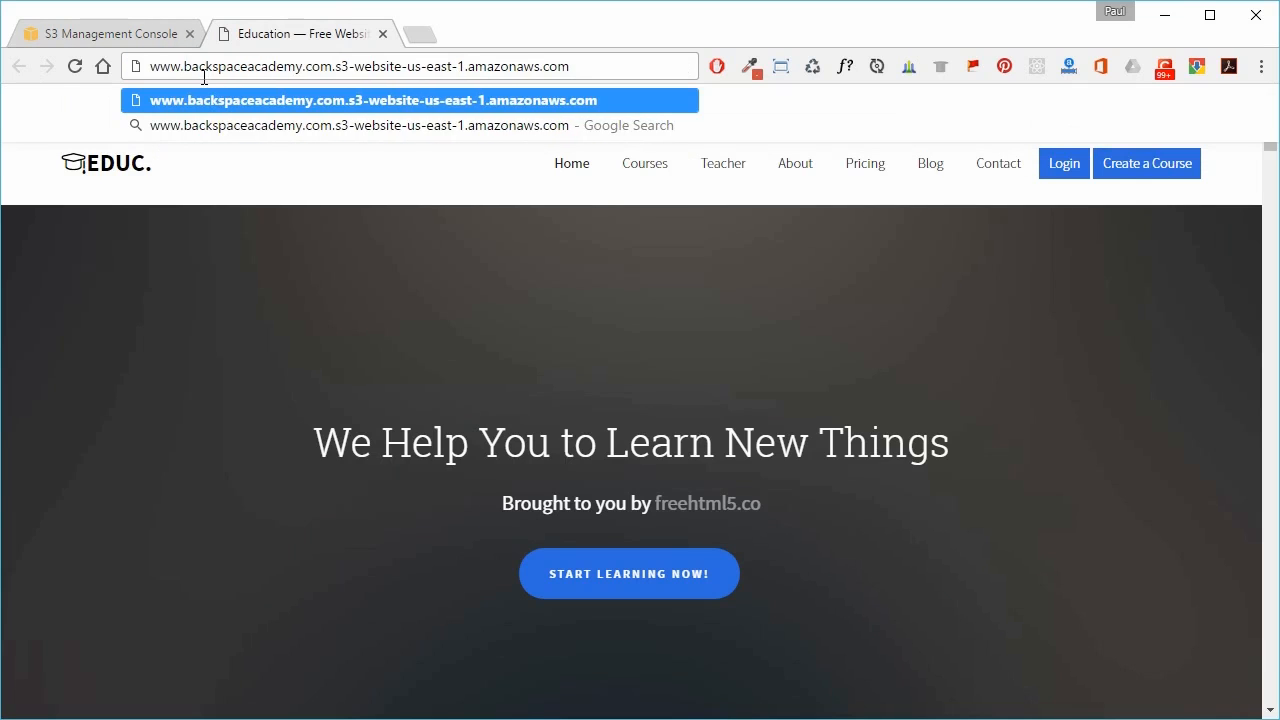
key("Return")
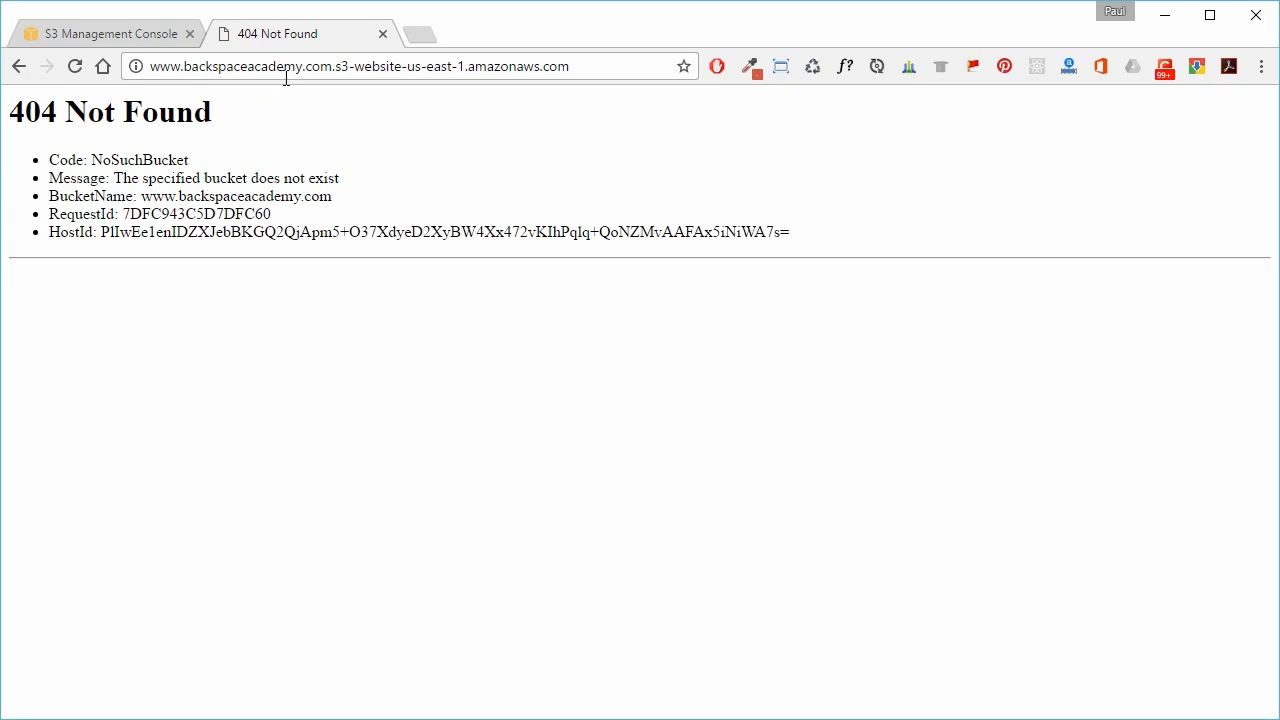
left_click_drag(303, 66, 569, 66)
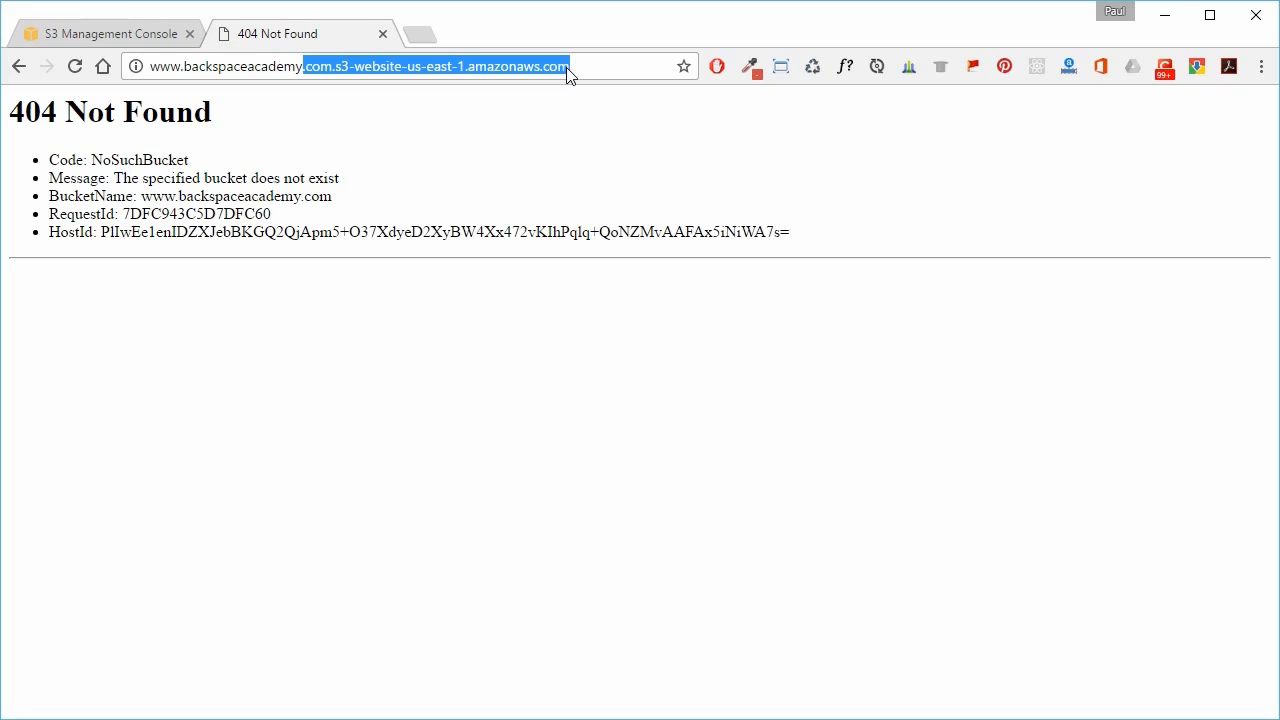
Step: Close the website page, dismiss the static website hosting settings without saving, and return to the list of S3 buckets
left_click(131, 34)
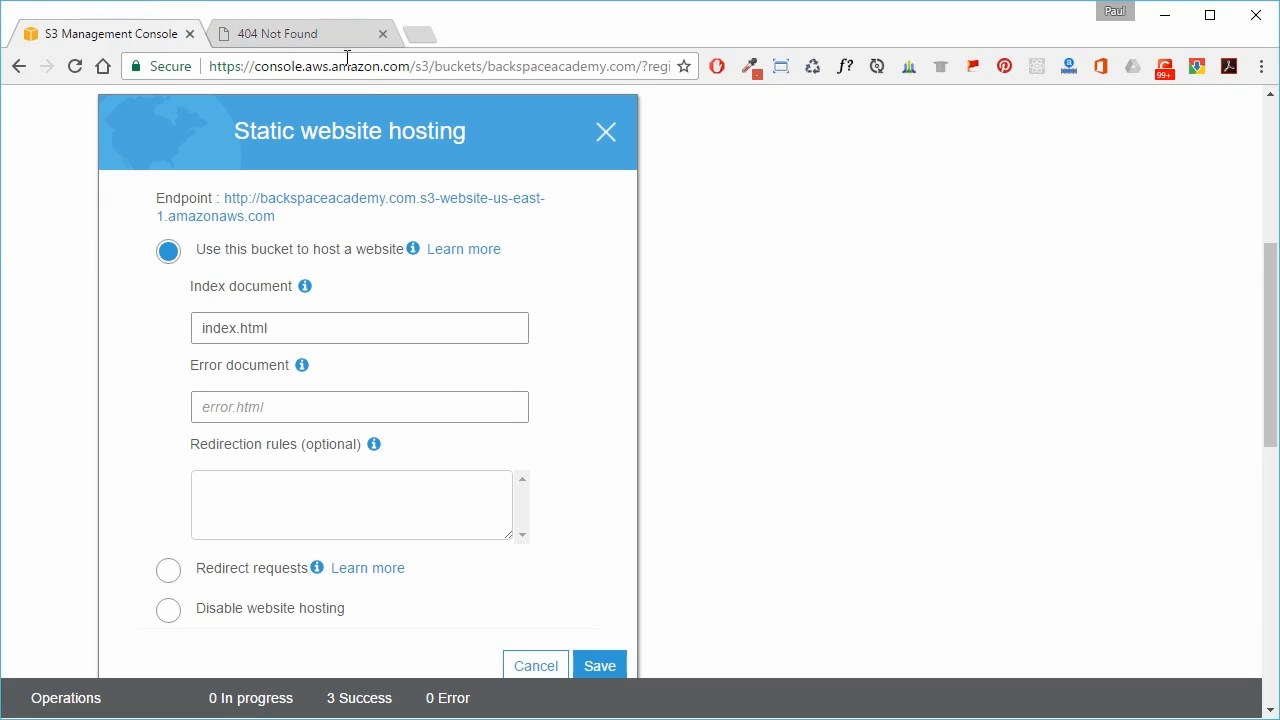
left_click(382, 34)
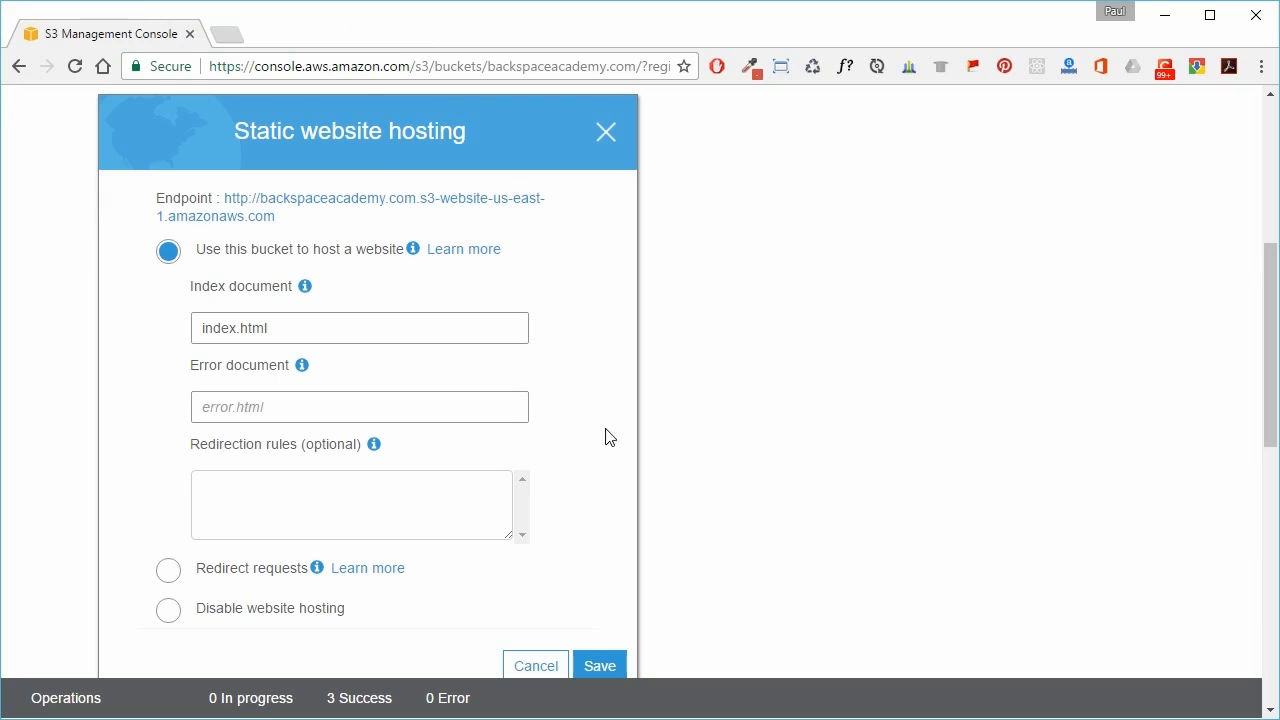
scroll(615, 440, "down", 2)
left_click(537, 472)
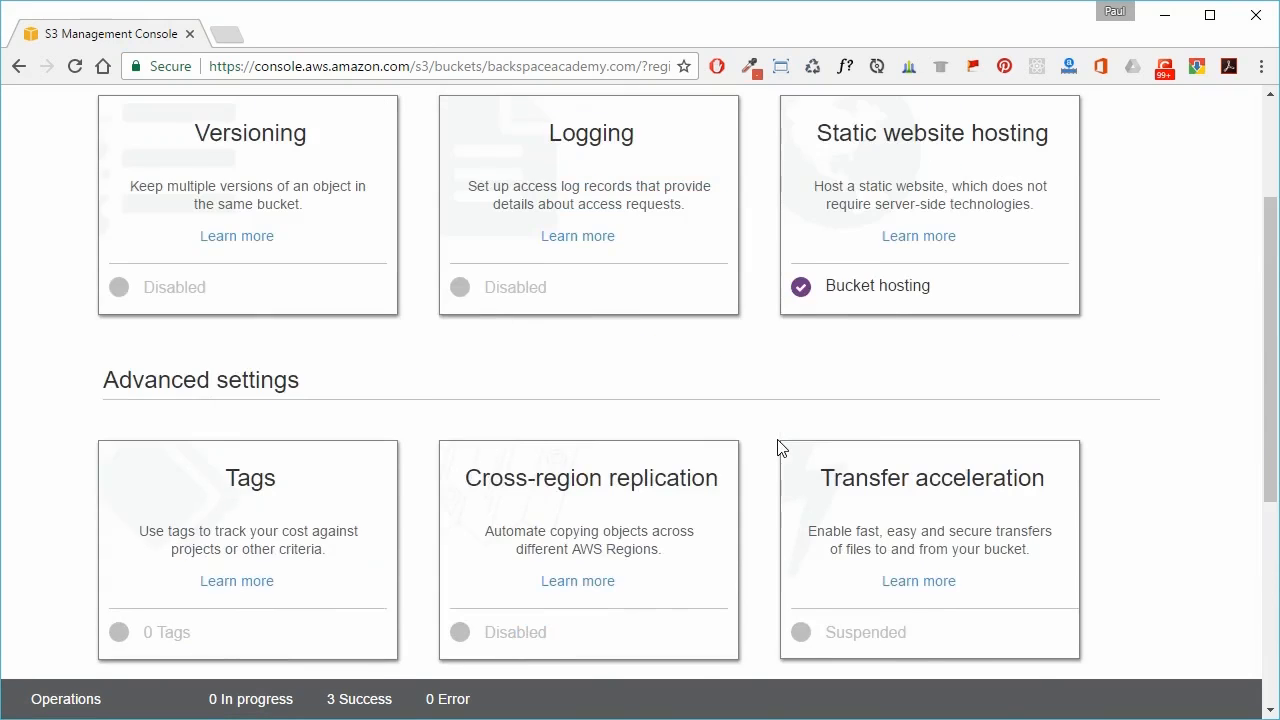
scroll(782, 446, "up", 2)
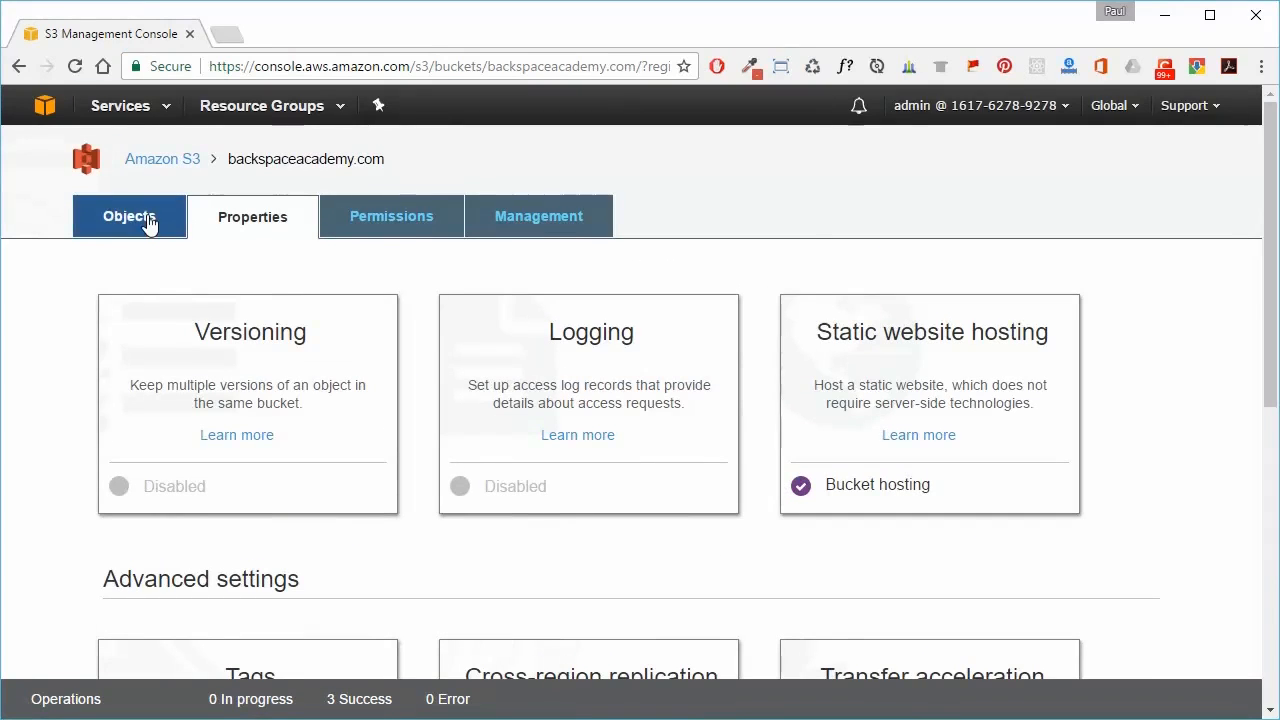
left_click(172, 168)
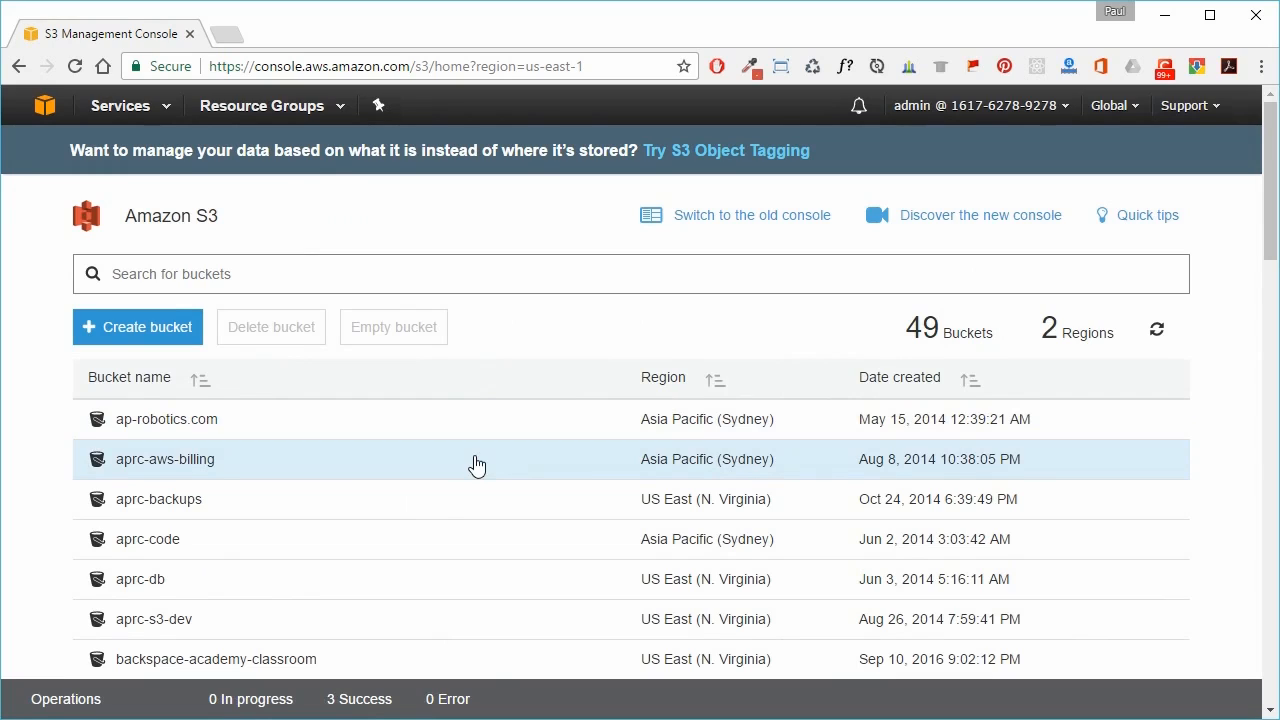
left_click(118, 330)
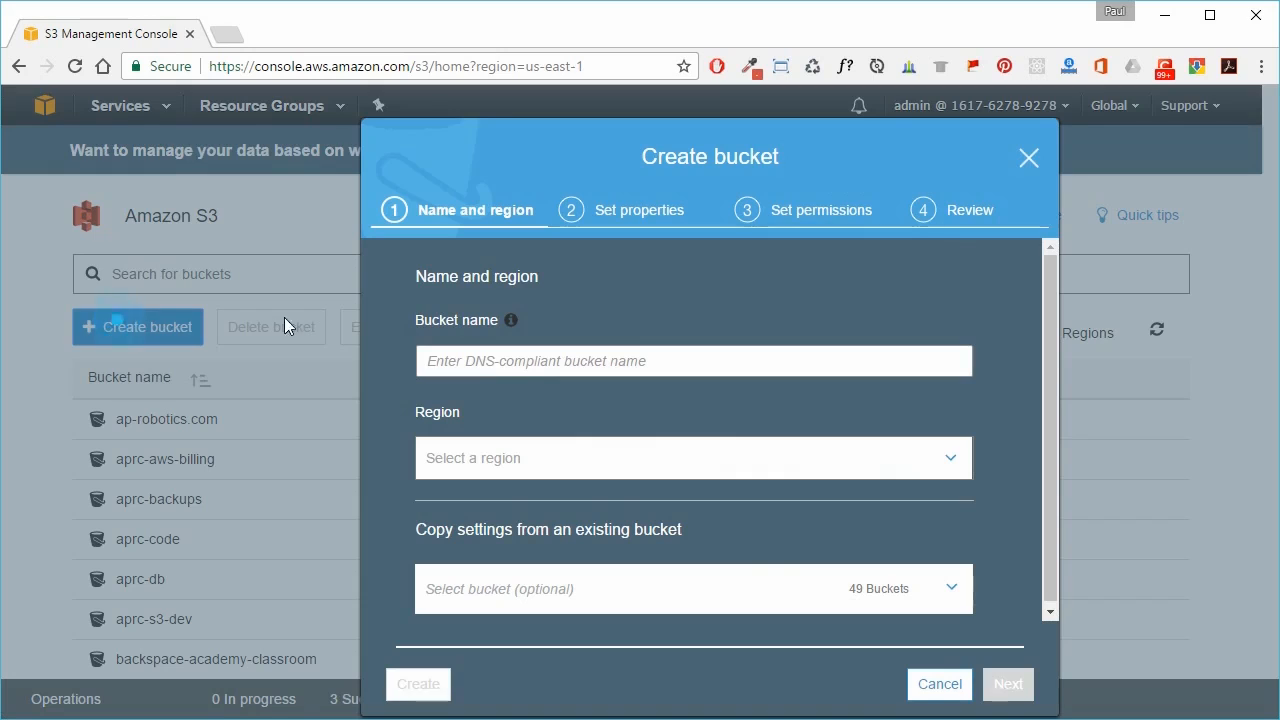
left_click(484, 363)
type("www.b")
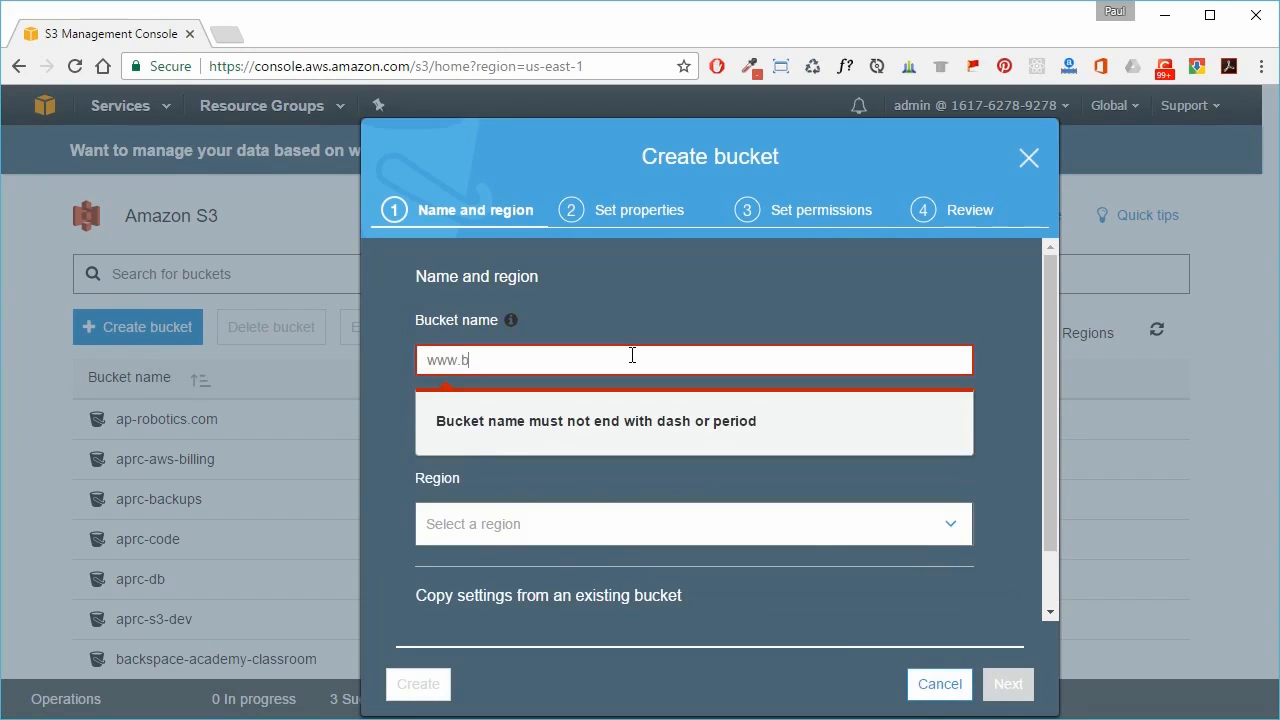
type("backspaceacademy.com")
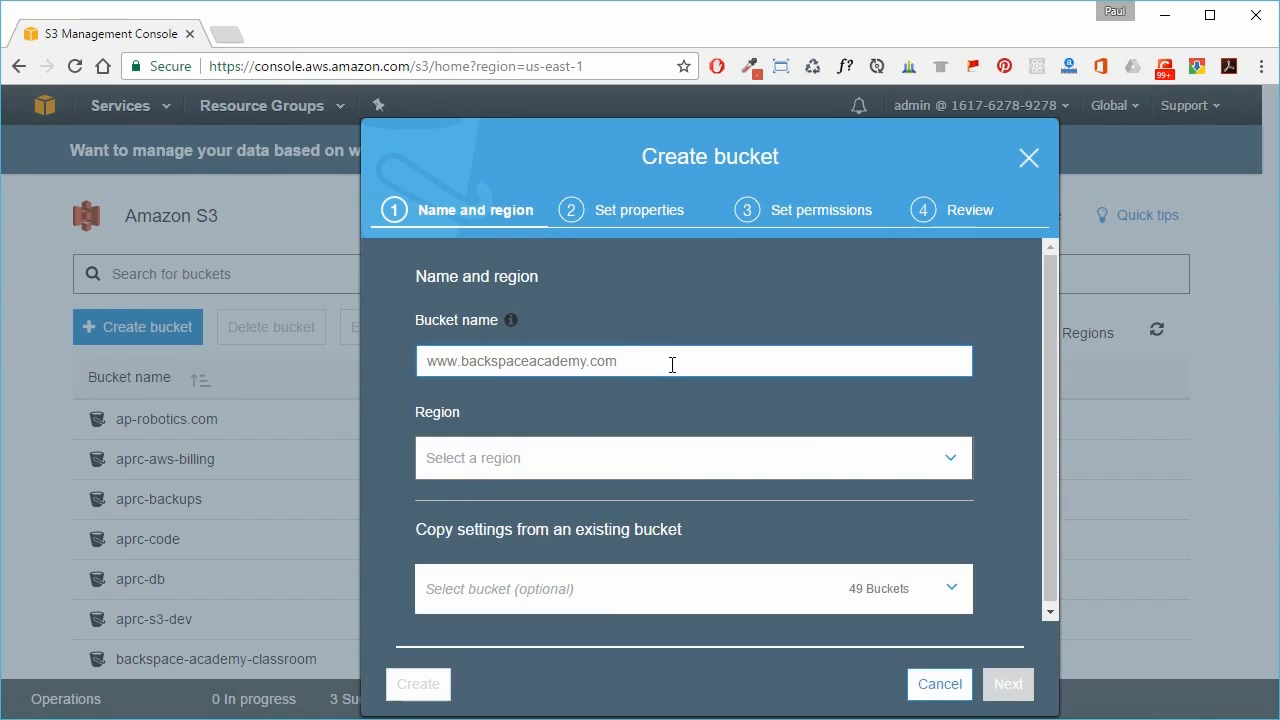
left_click(550, 462)
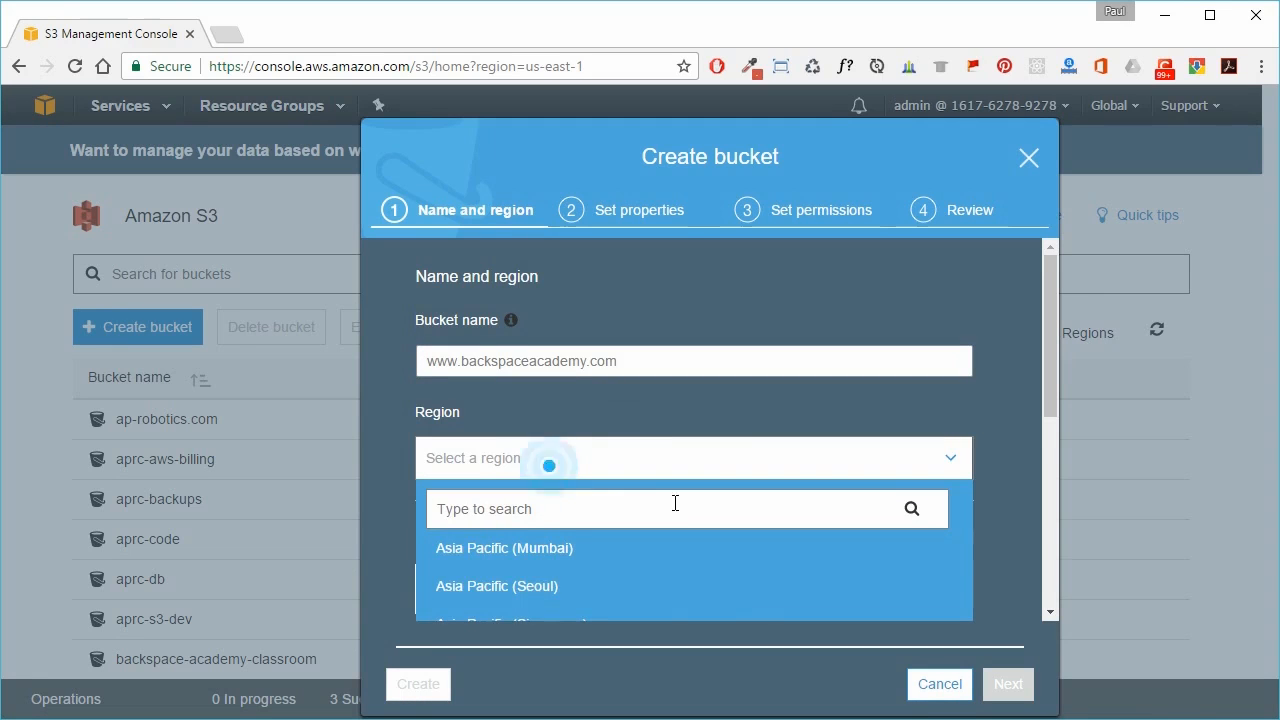
scroll(742, 592, "down", 3)
scroll(740, 578, "down", 3)
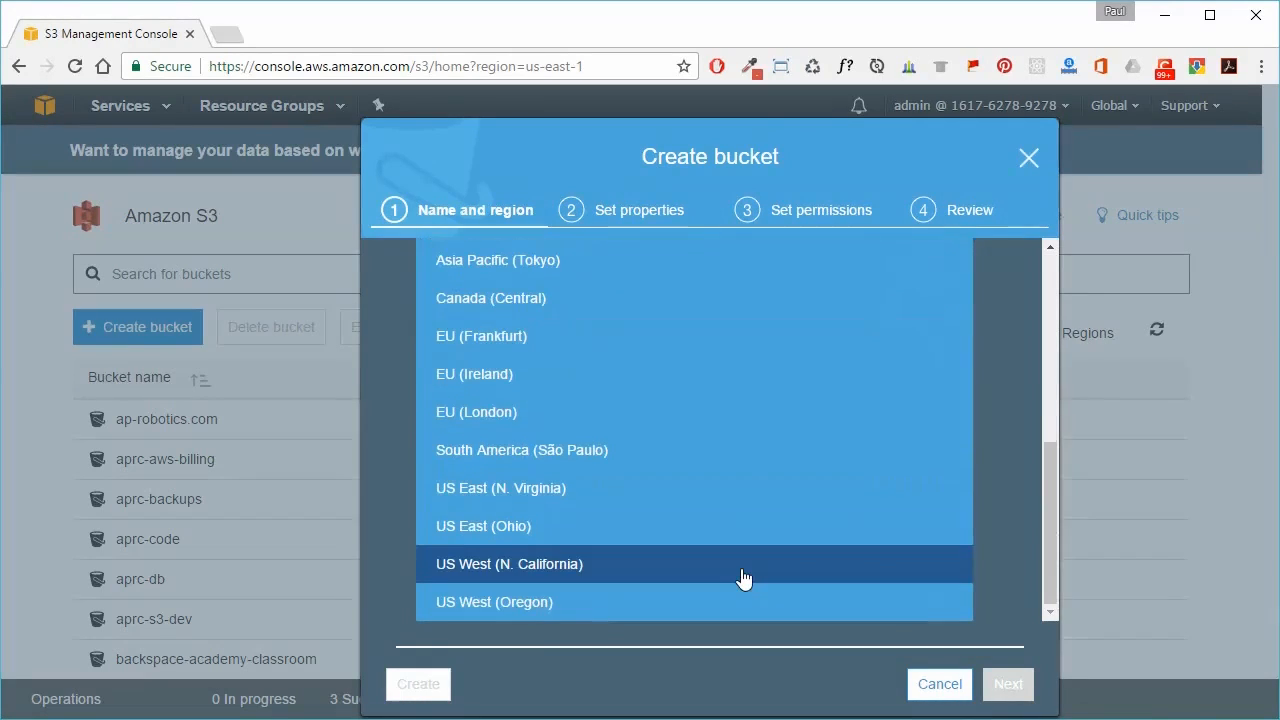
left_click(664, 496)
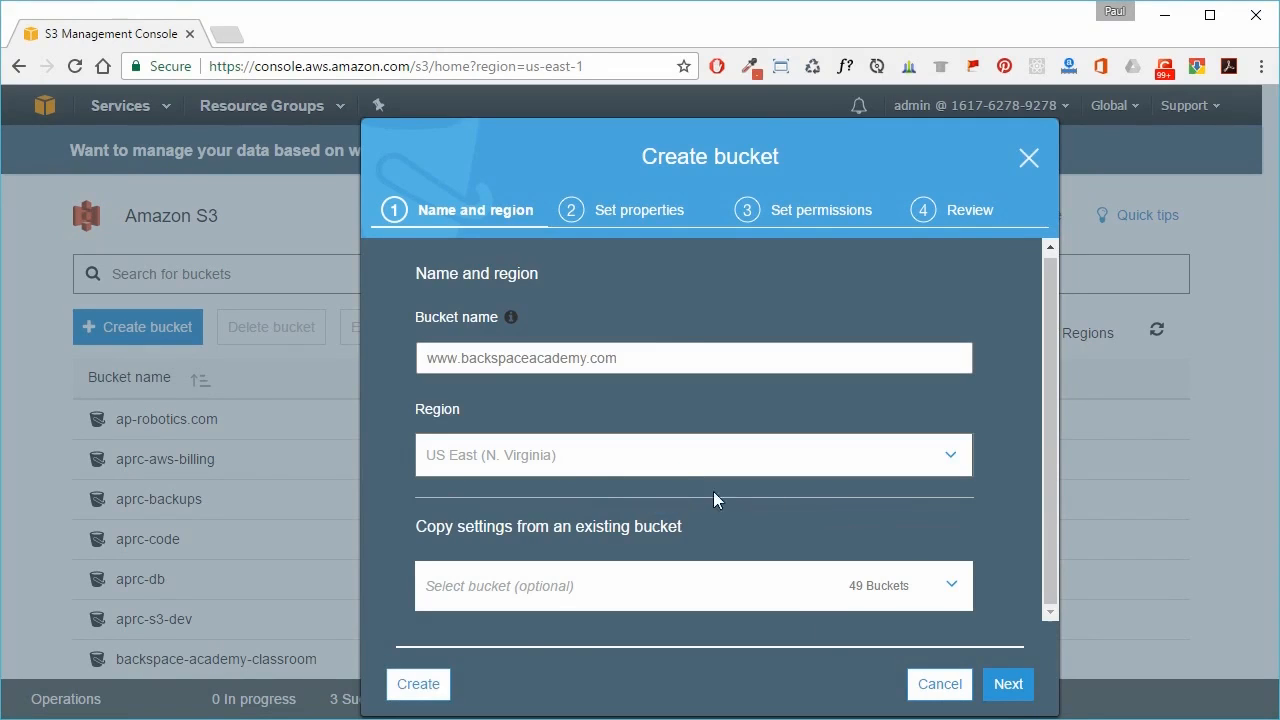
Step: Keep the default bucket properties, grant Everyone read access to objects, and create the bucket
left_click(1004, 684)
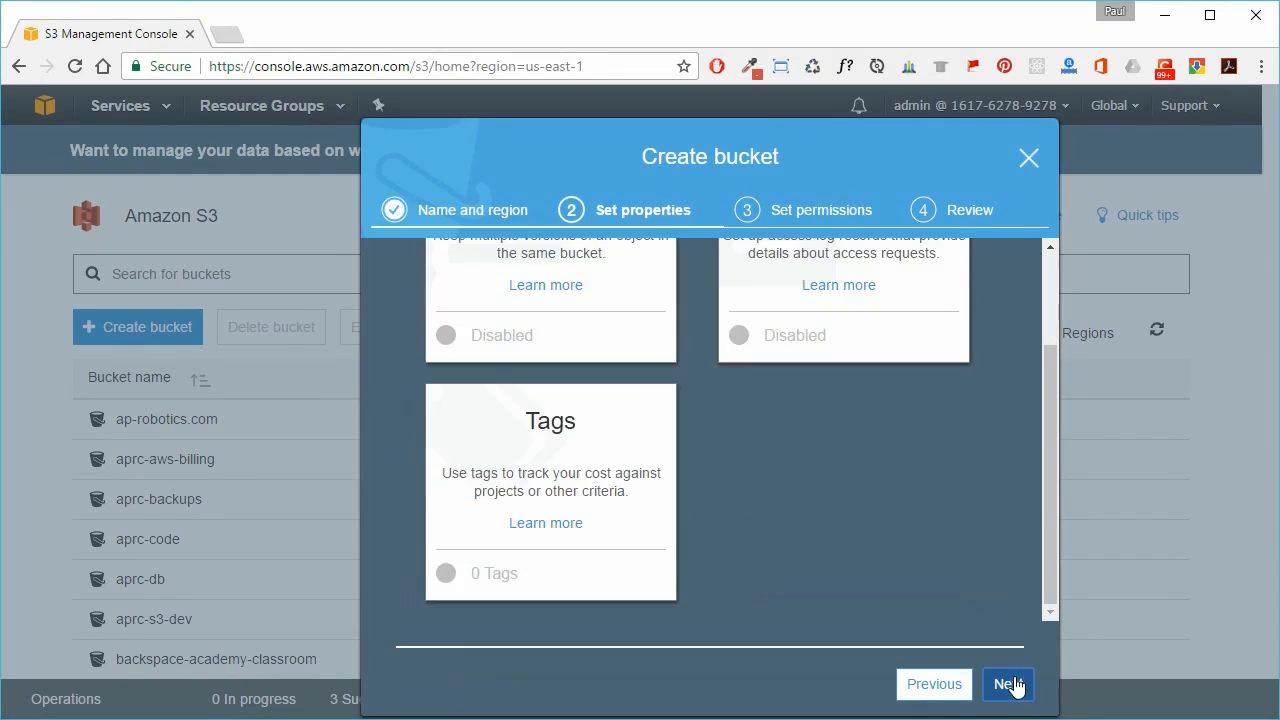
scroll(761, 518, "up", 1)
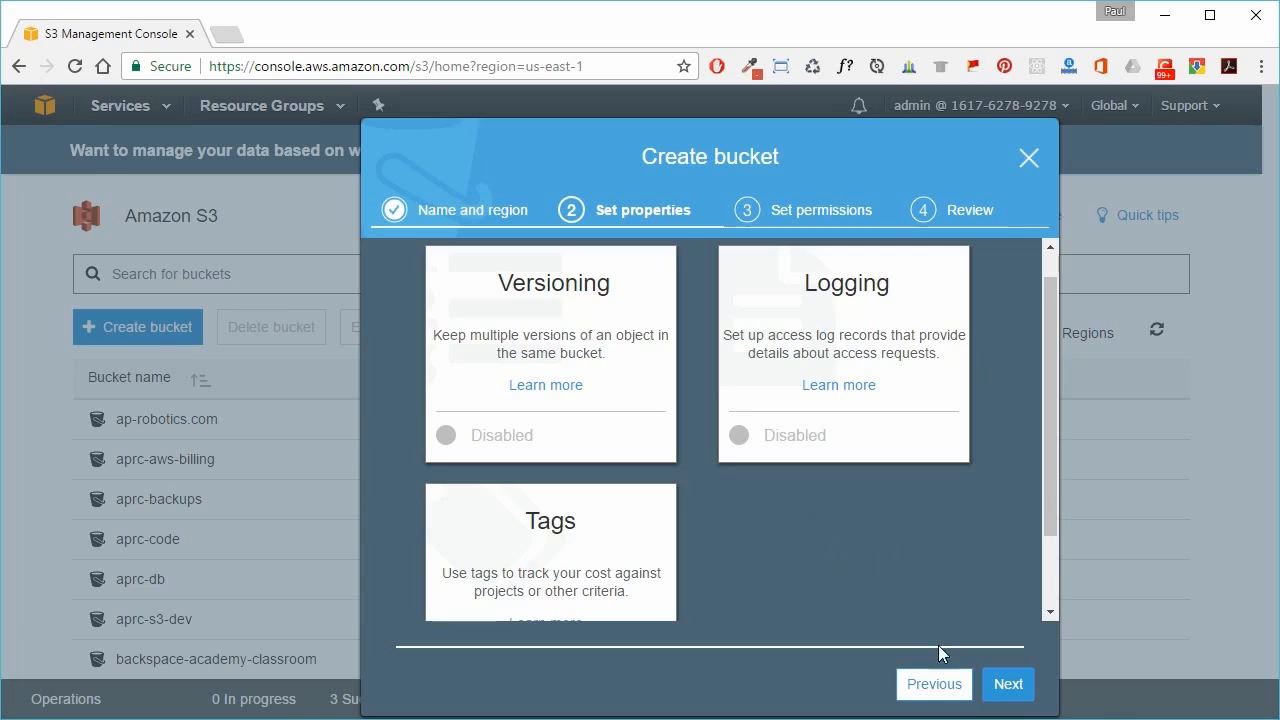
left_click(1006, 684)
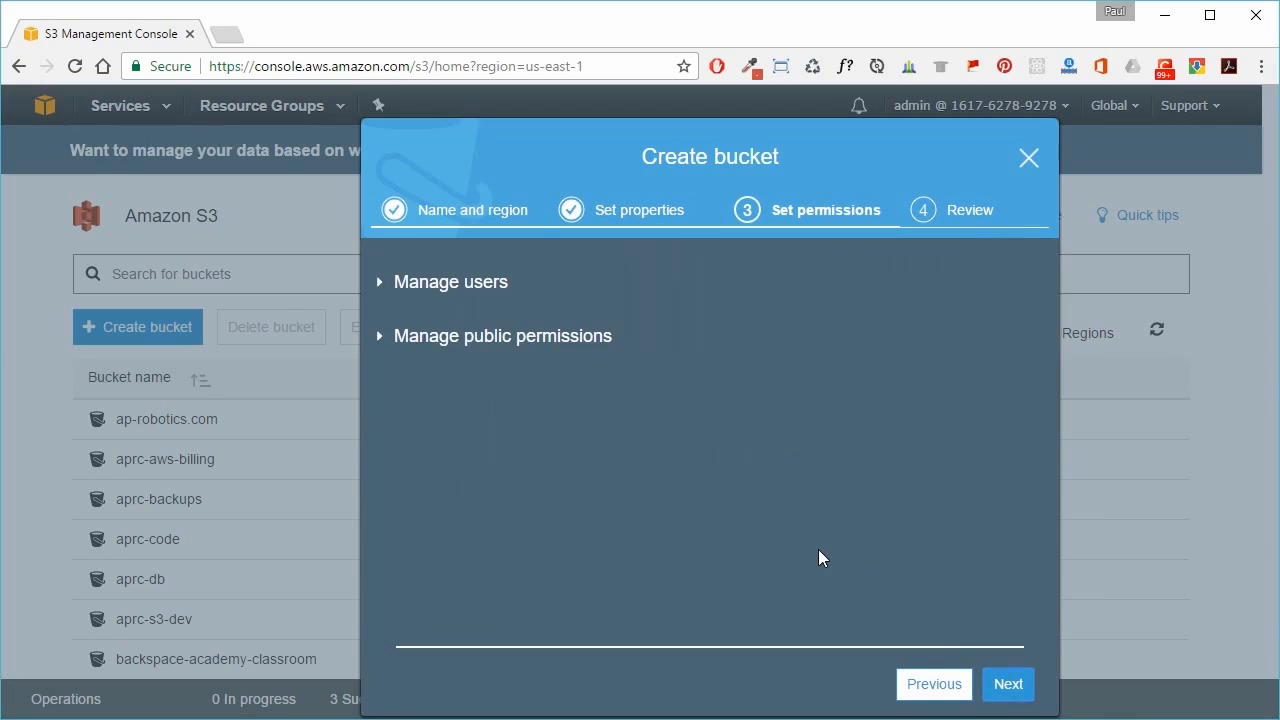
left_click(381, 334)
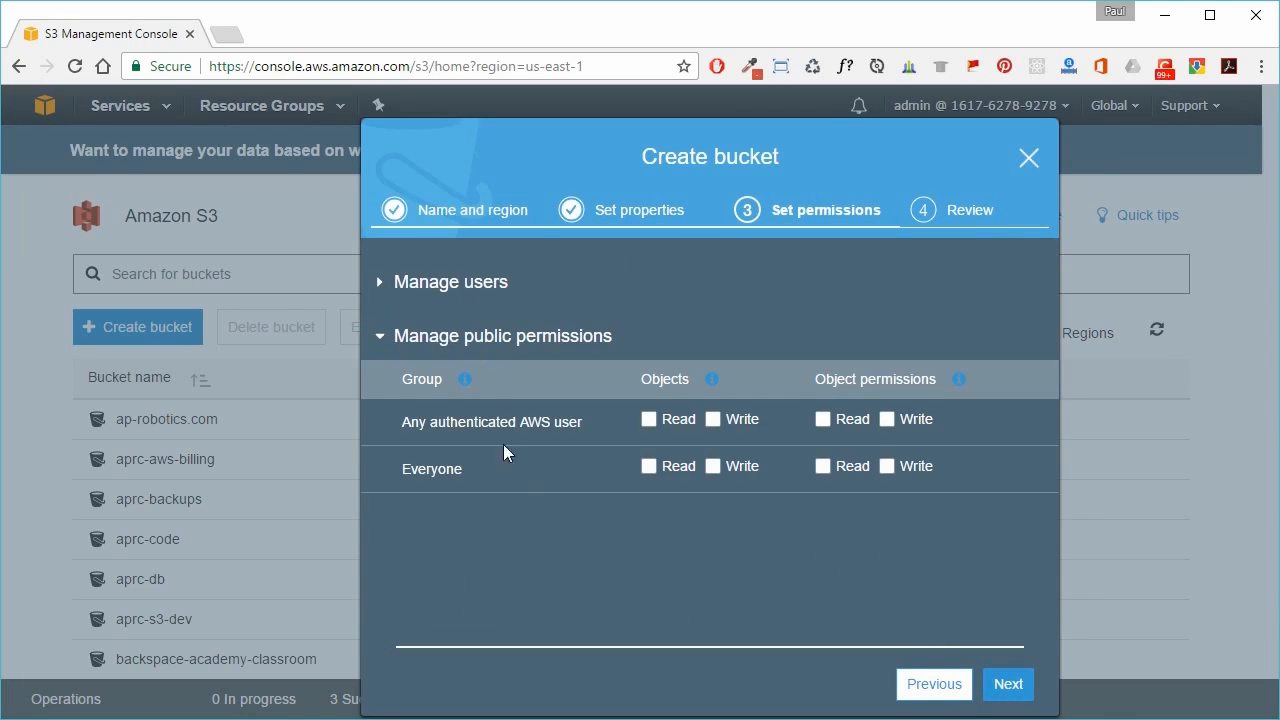
left_click(649, 466)
left_click(1006, 682)
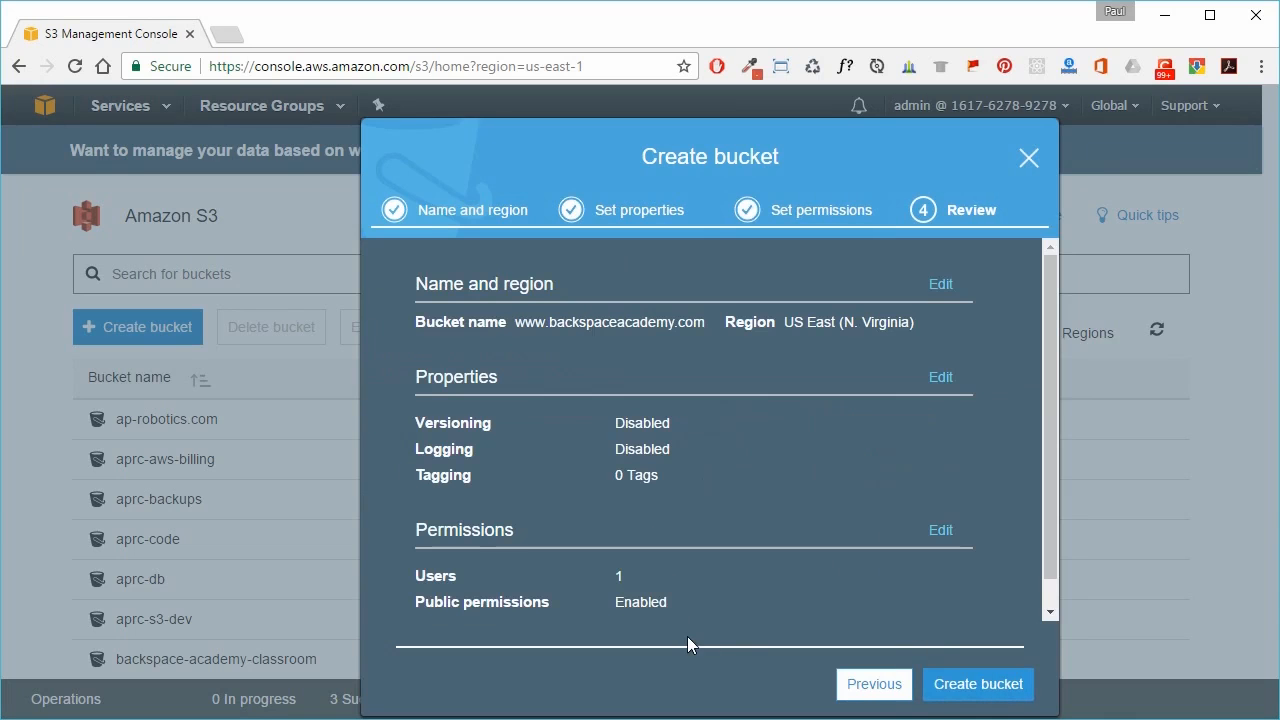
left_click(975, 684)
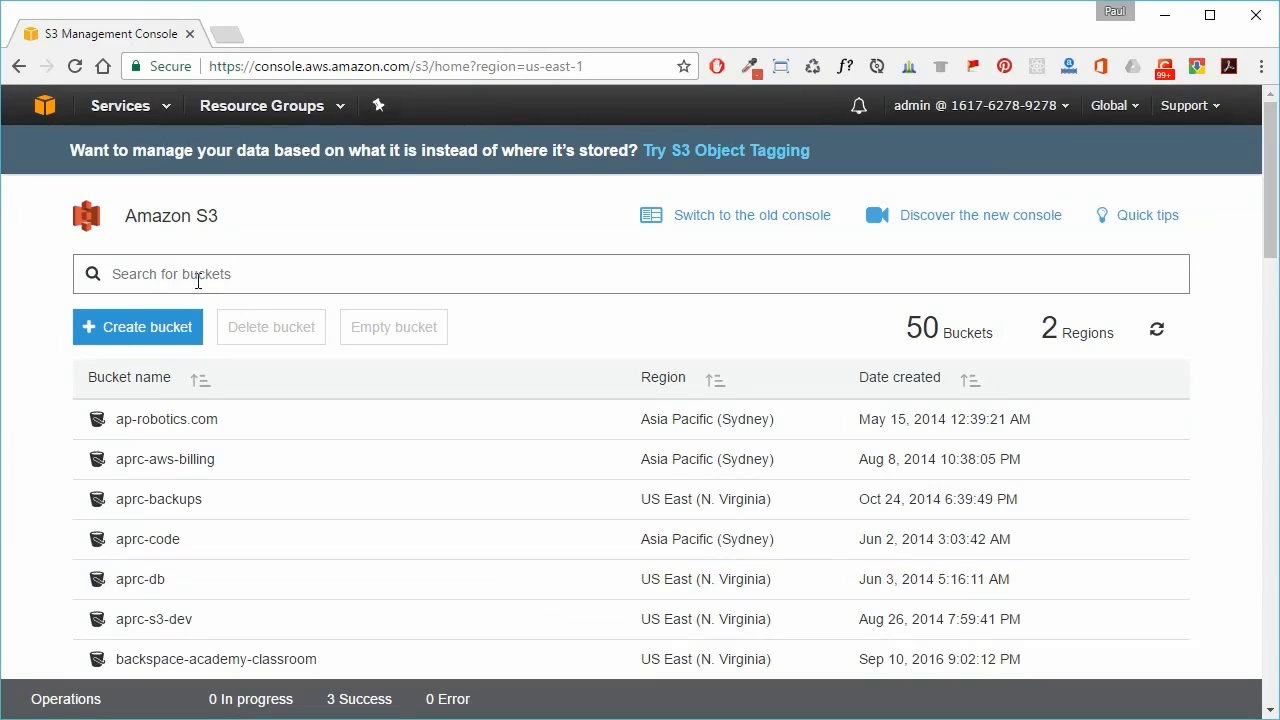
left_click(198, 281)
type("backspaceac")
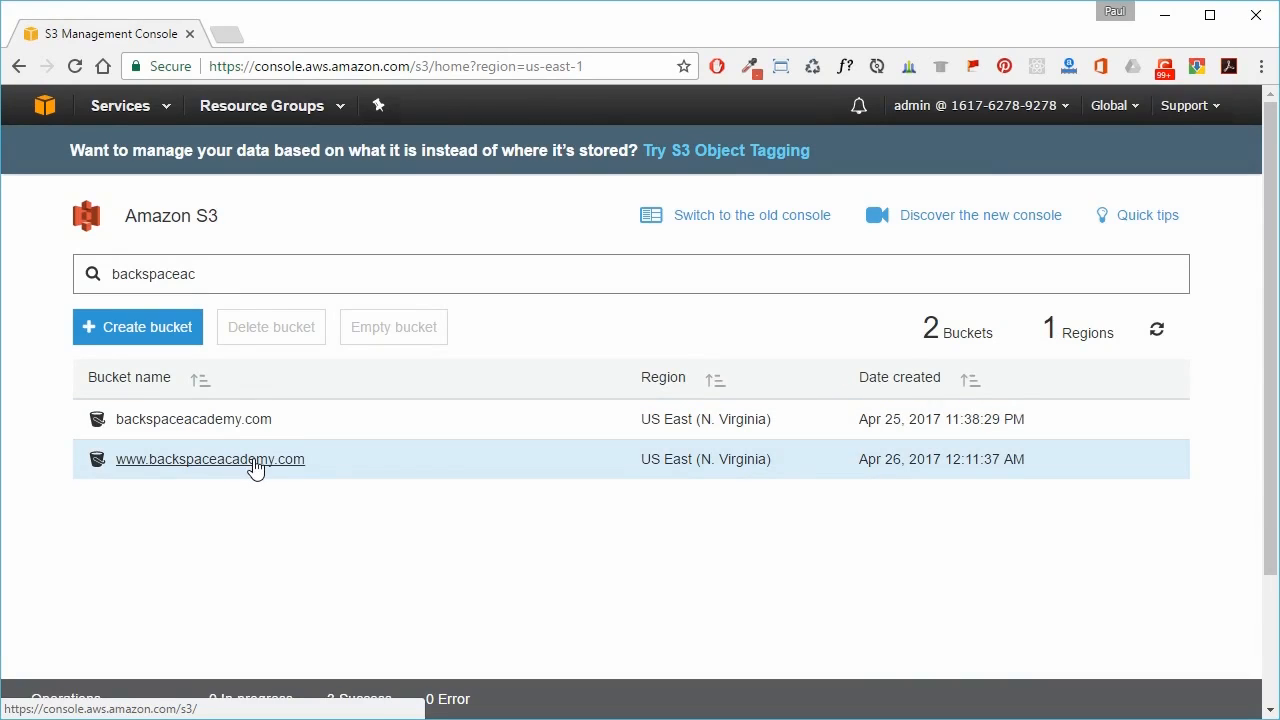
left_click(256, 461)
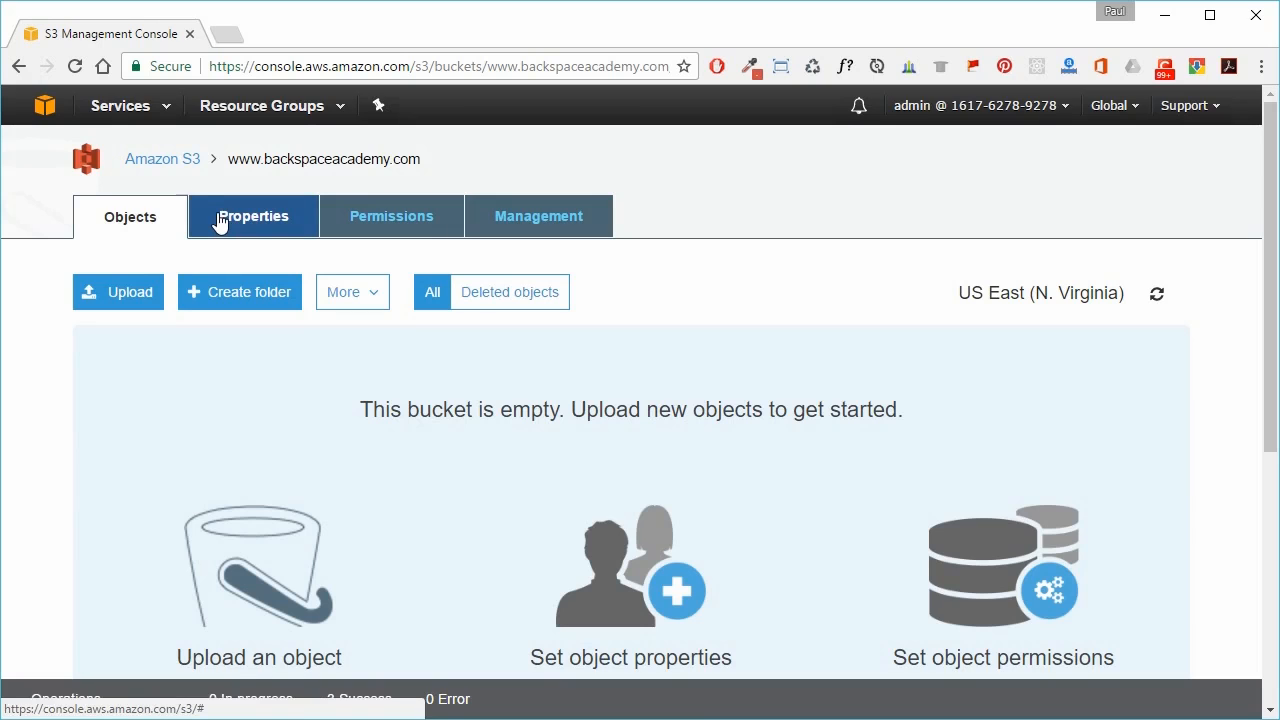
left_click(306, 215)
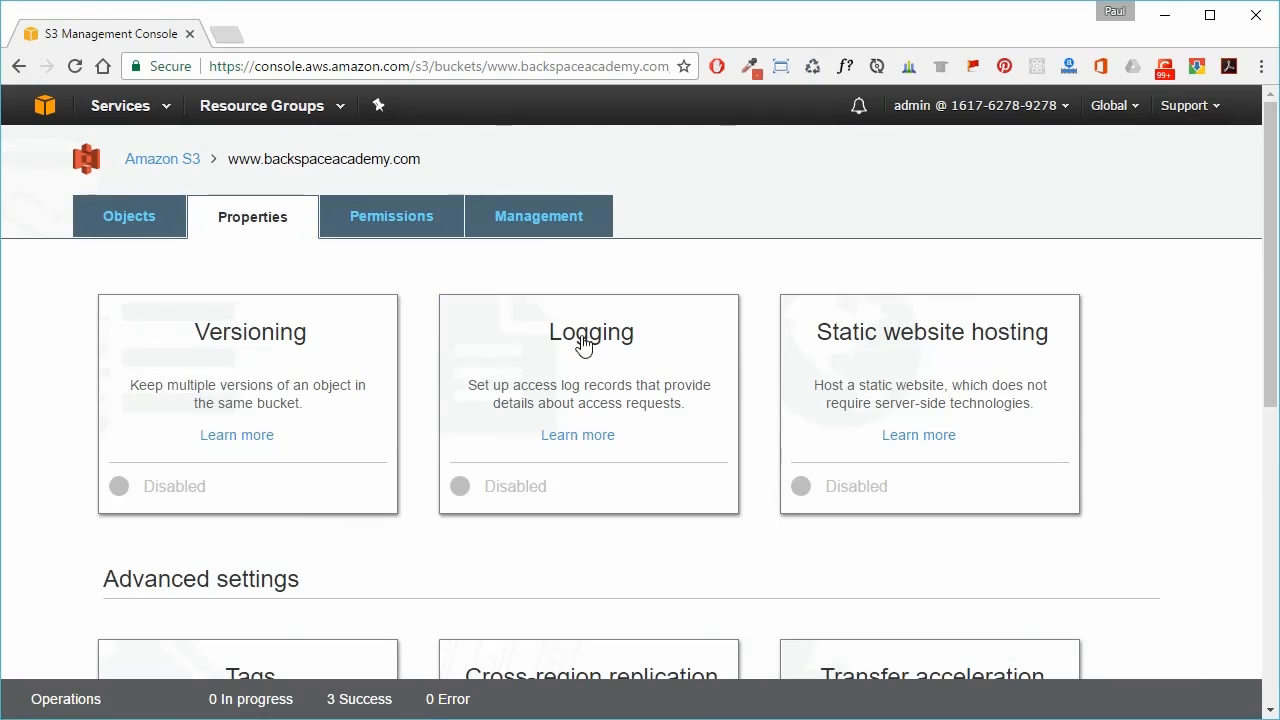
left_click(923, 330)
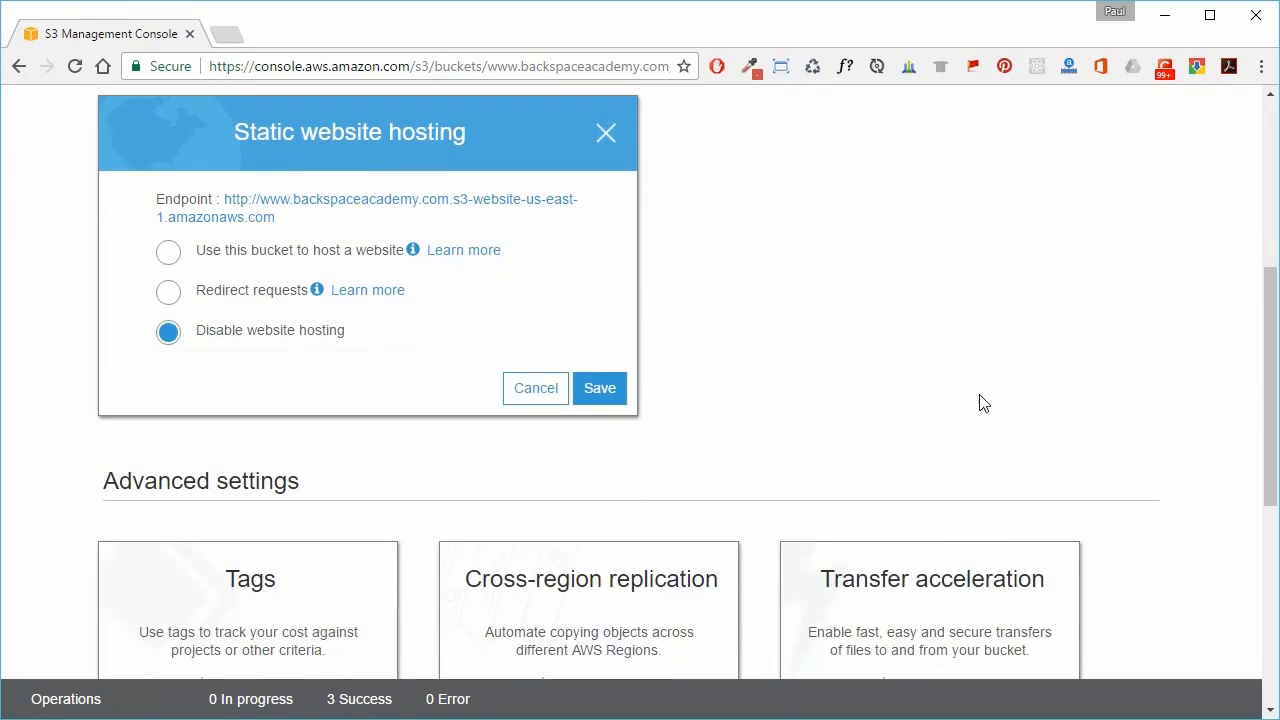
left_click(168, 293)
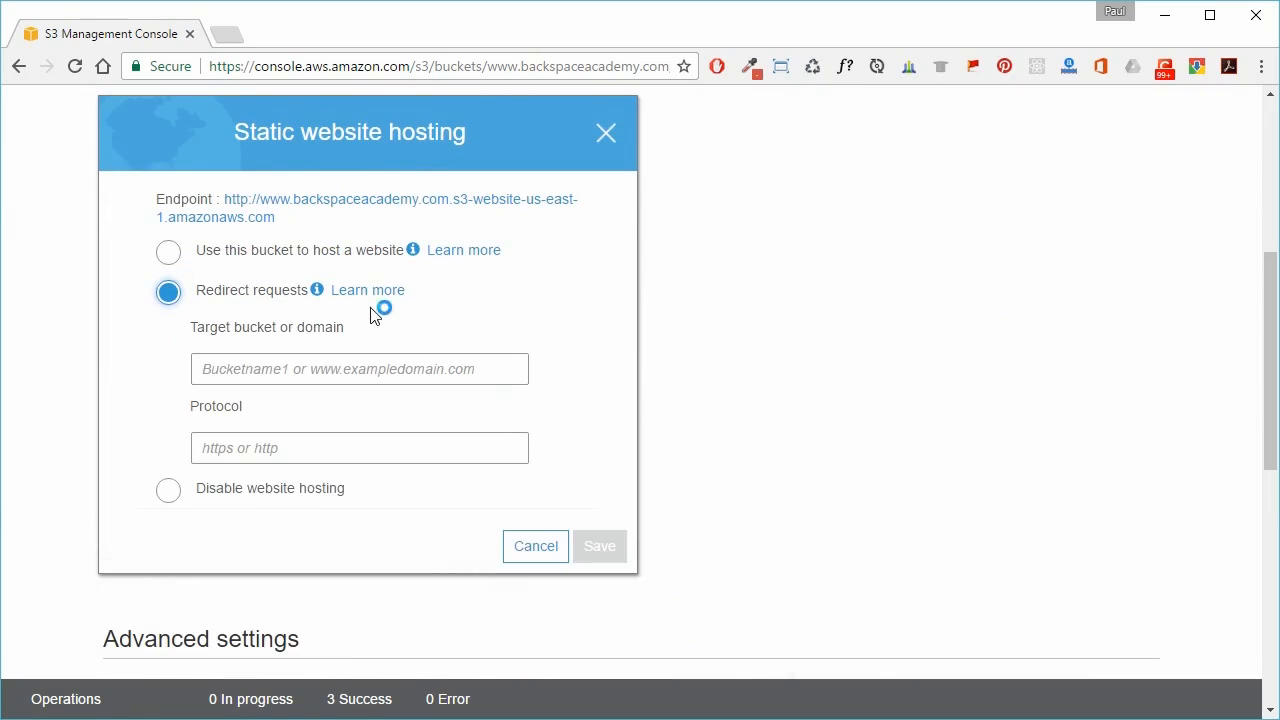
left_click(300, 365)
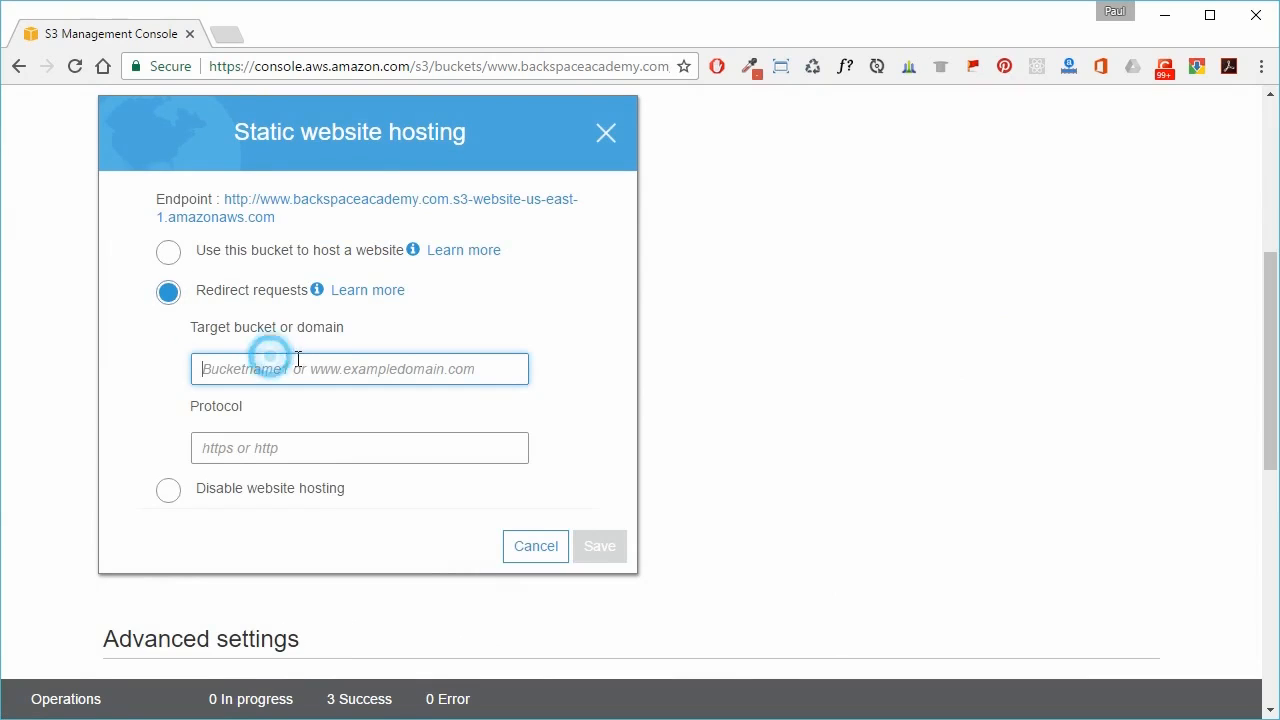
left_click(385, 370)
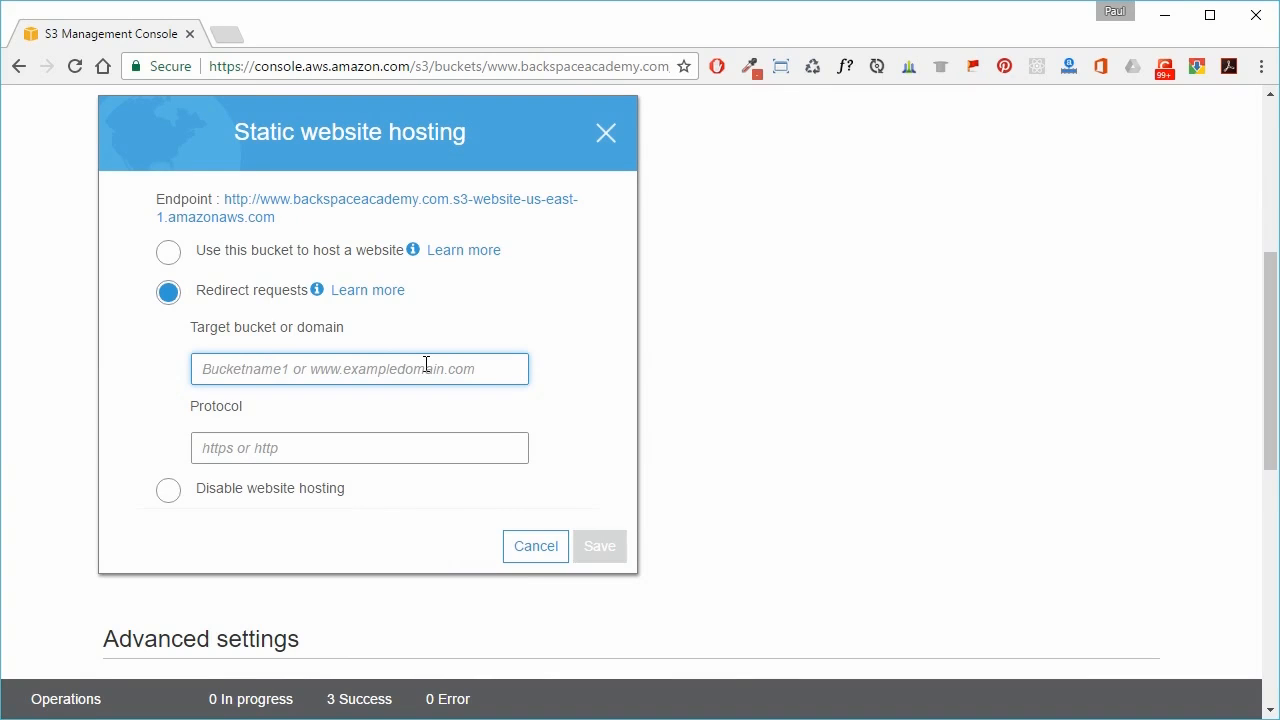
type("backspaceacademy.com")
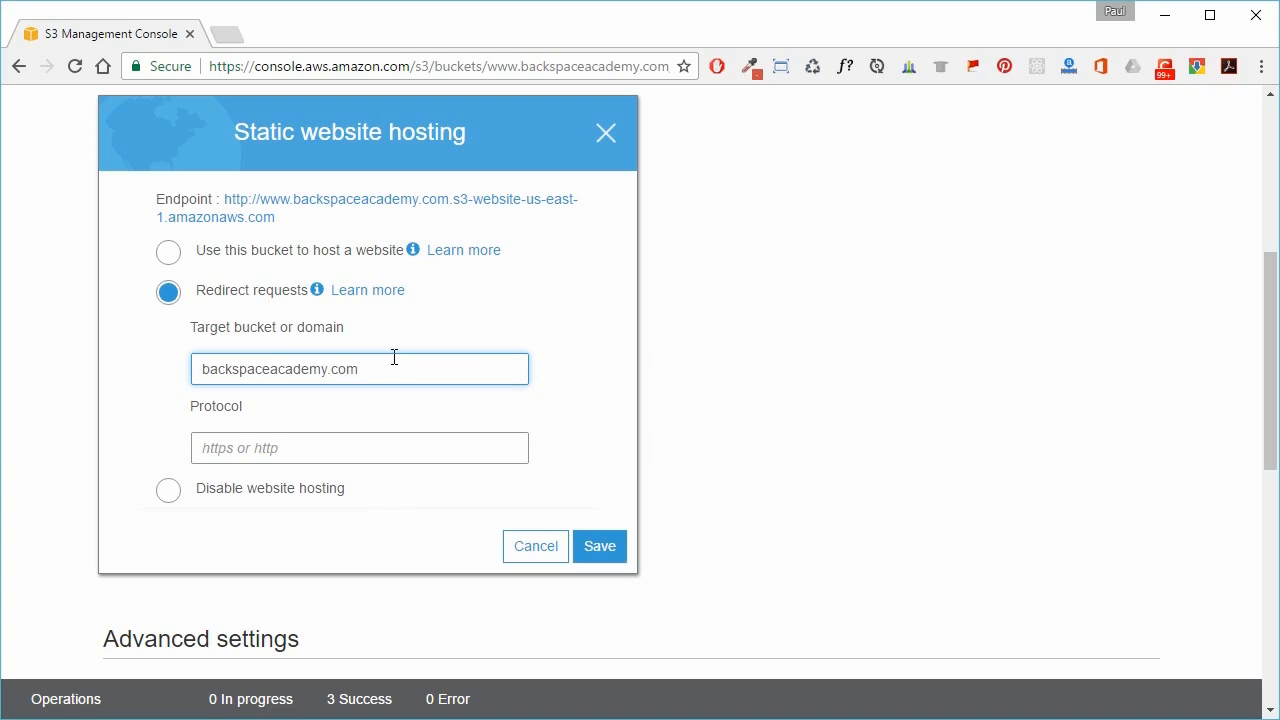
left_click(600, 548)
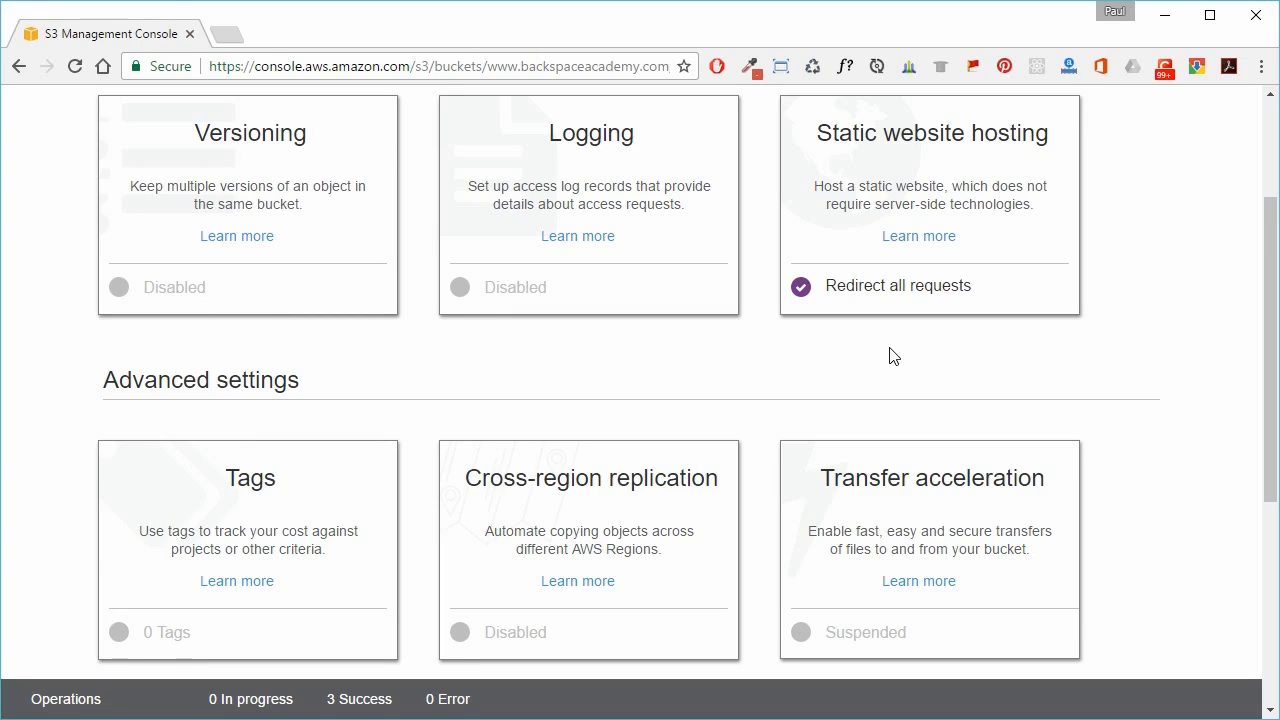
scroll(1020, 337, "up", 2)
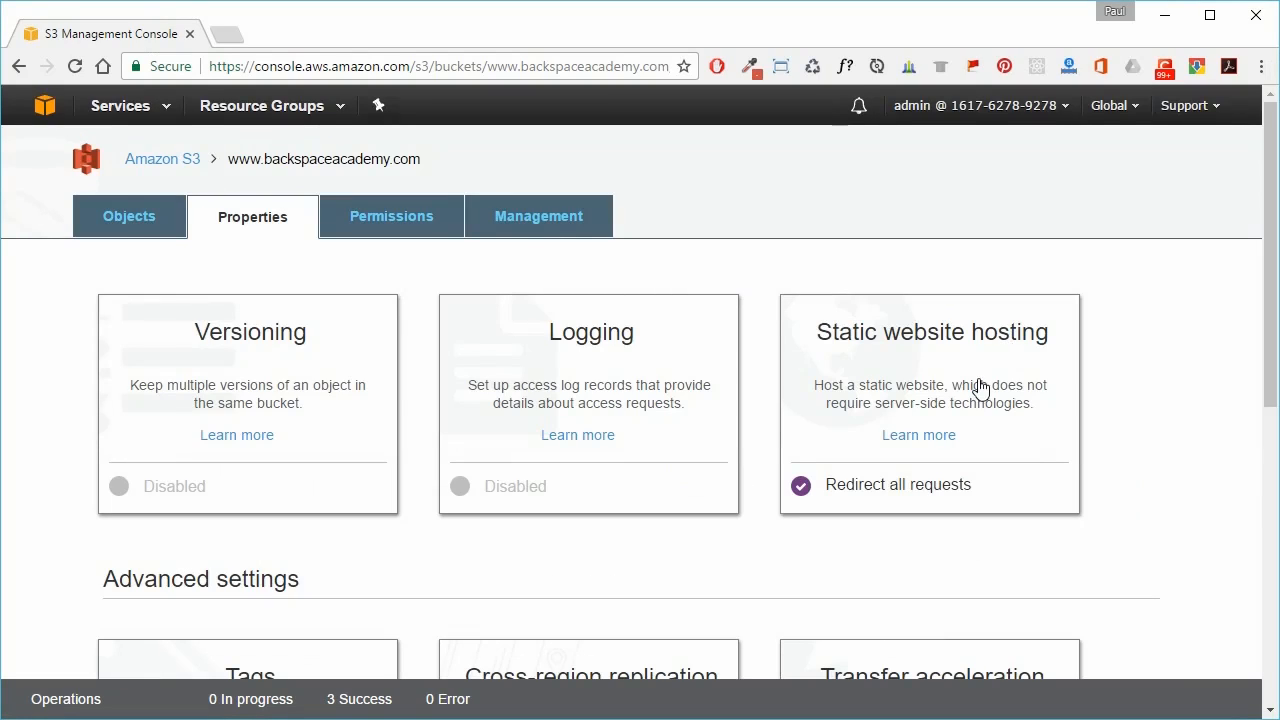
left_click(980, 386)
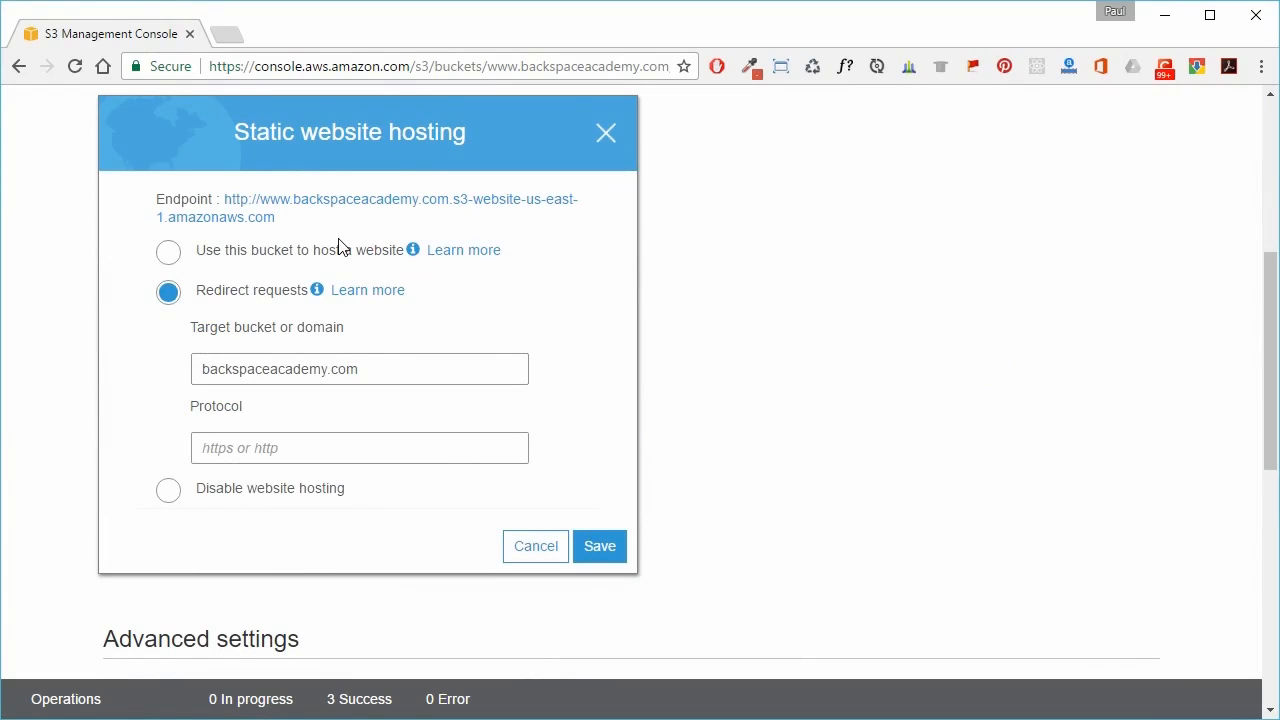
left_click(340, 200)
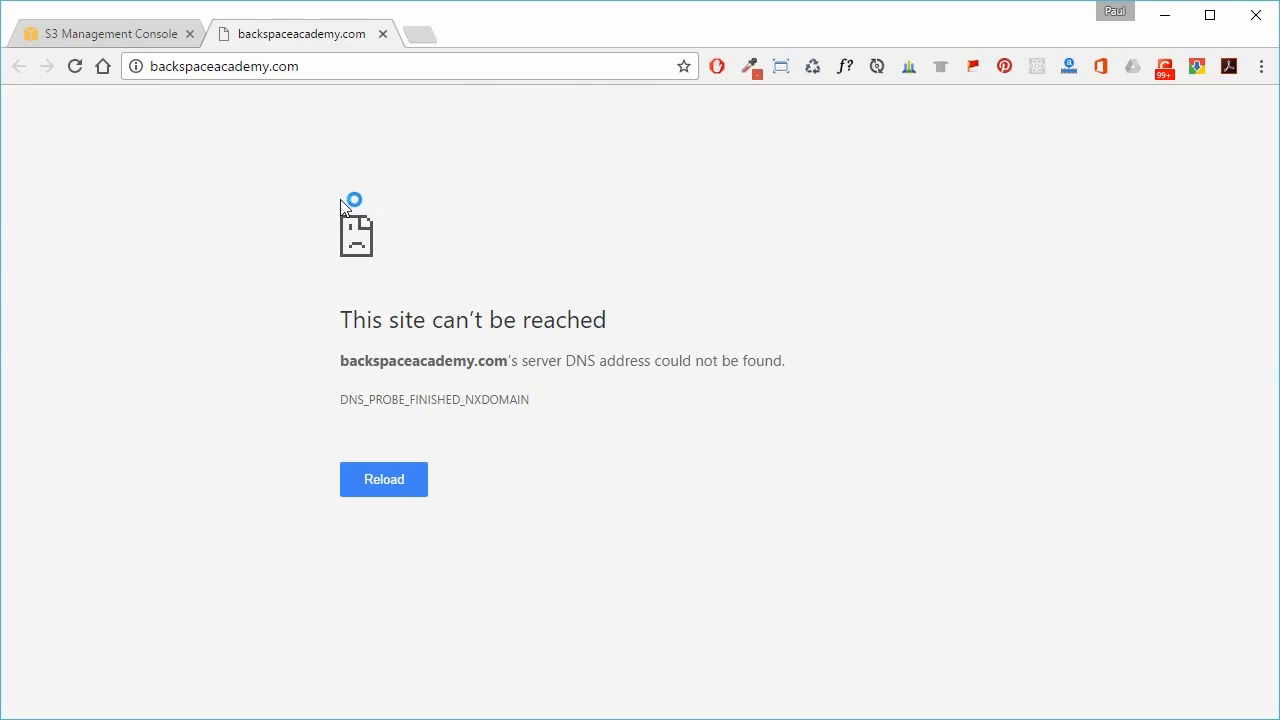